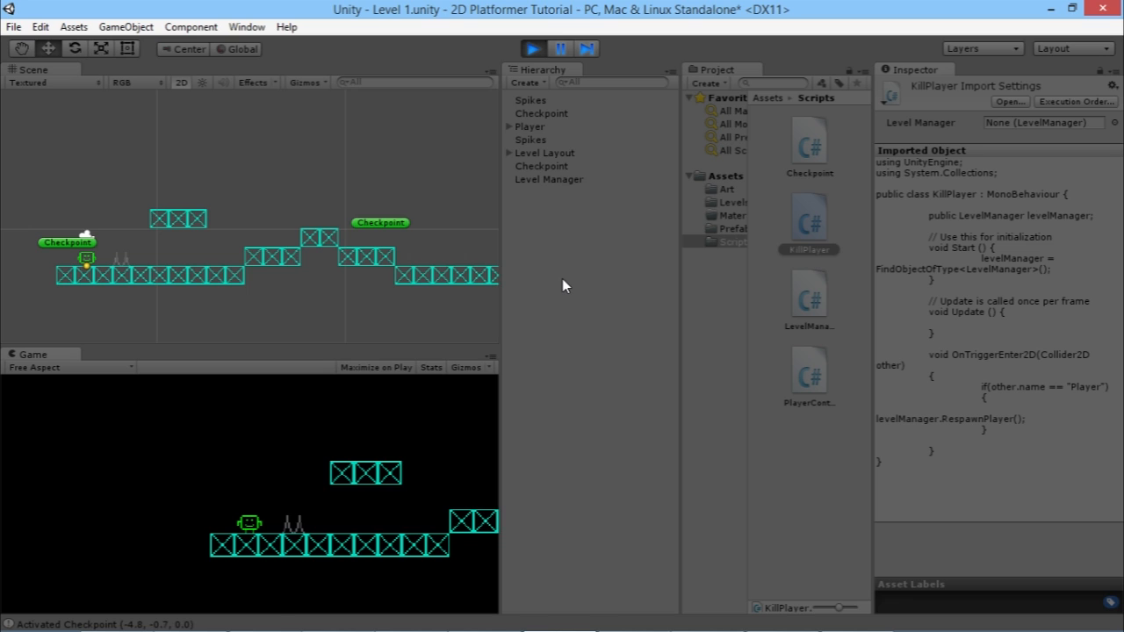
Playtest the level by moving the player back and forth and jumping past the spikes, and stop play mode
key(Right)
key(a)
key(d)
key(a)
key(d)
key(a)
key(d)
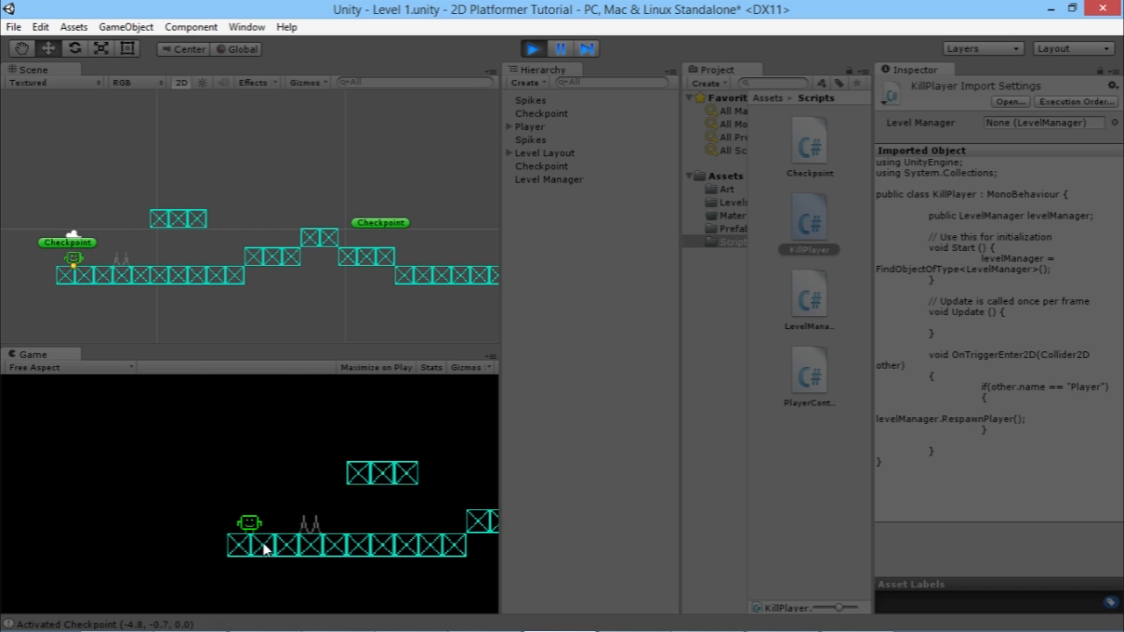
key(space)
key(a)
key(d)
key(d)
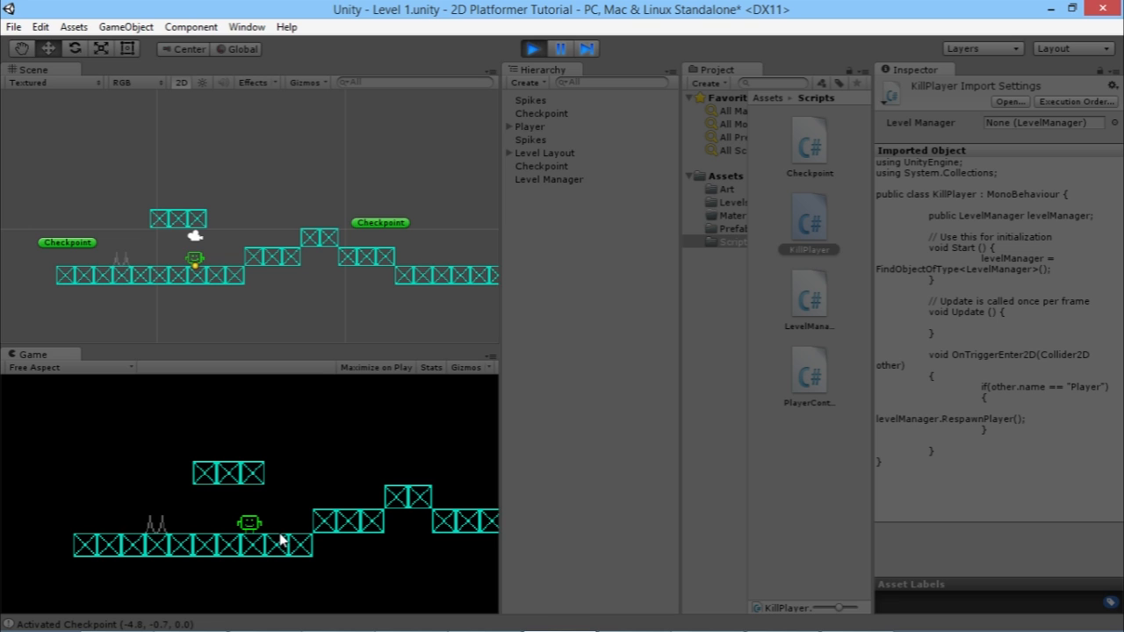
key(d)
key(space)
key(a)
key(a)
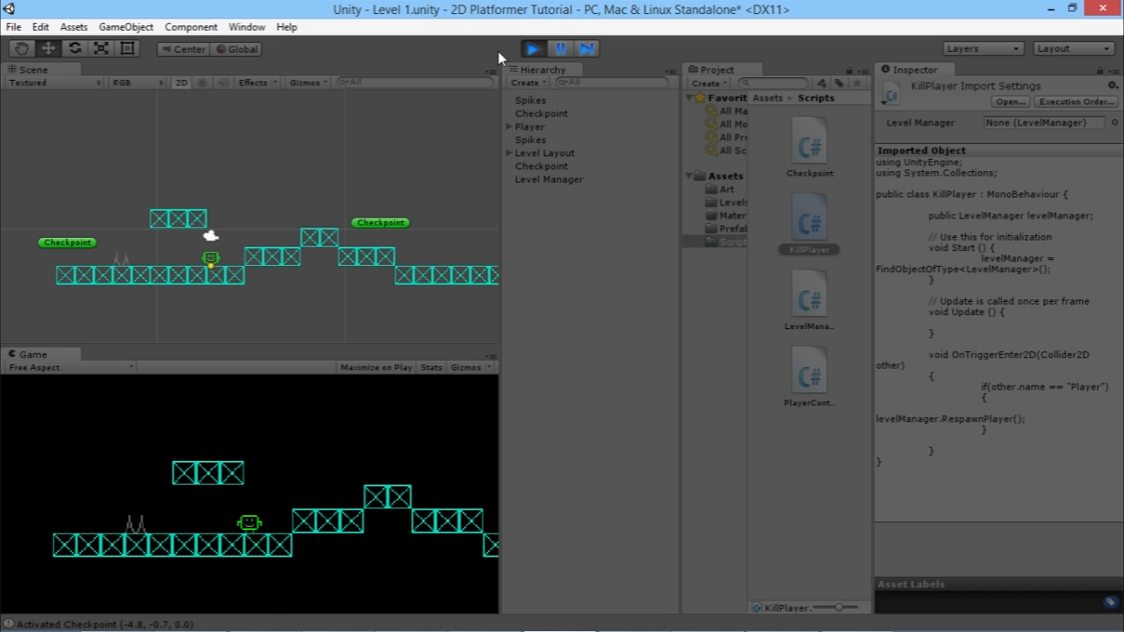
click(532, 48)
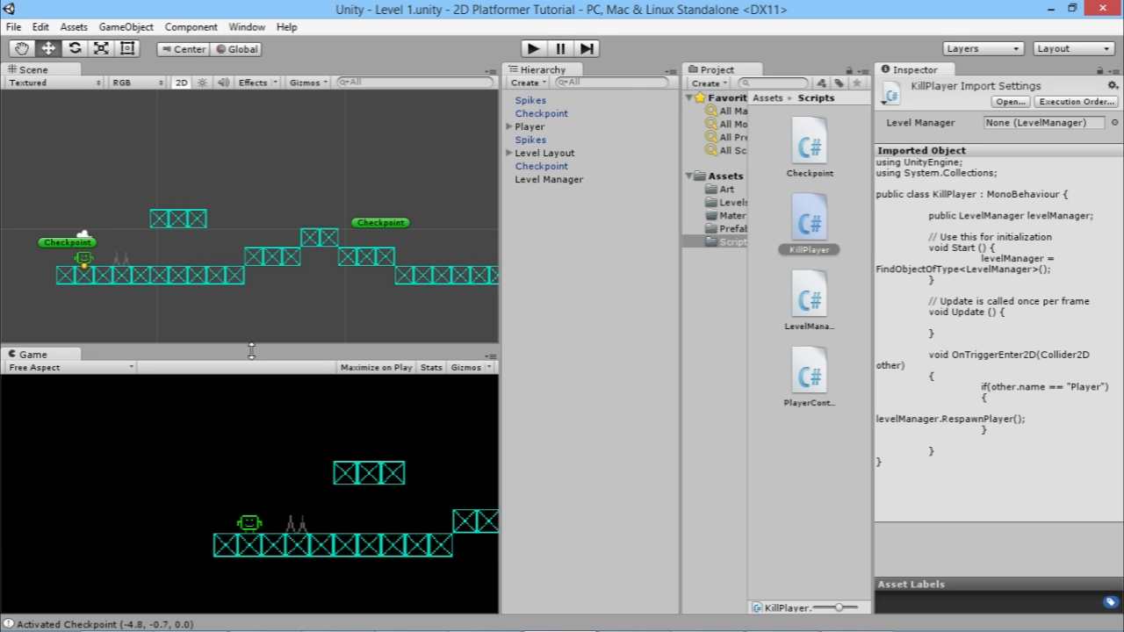
Open the Animation and Animator windows
click(246, 27)
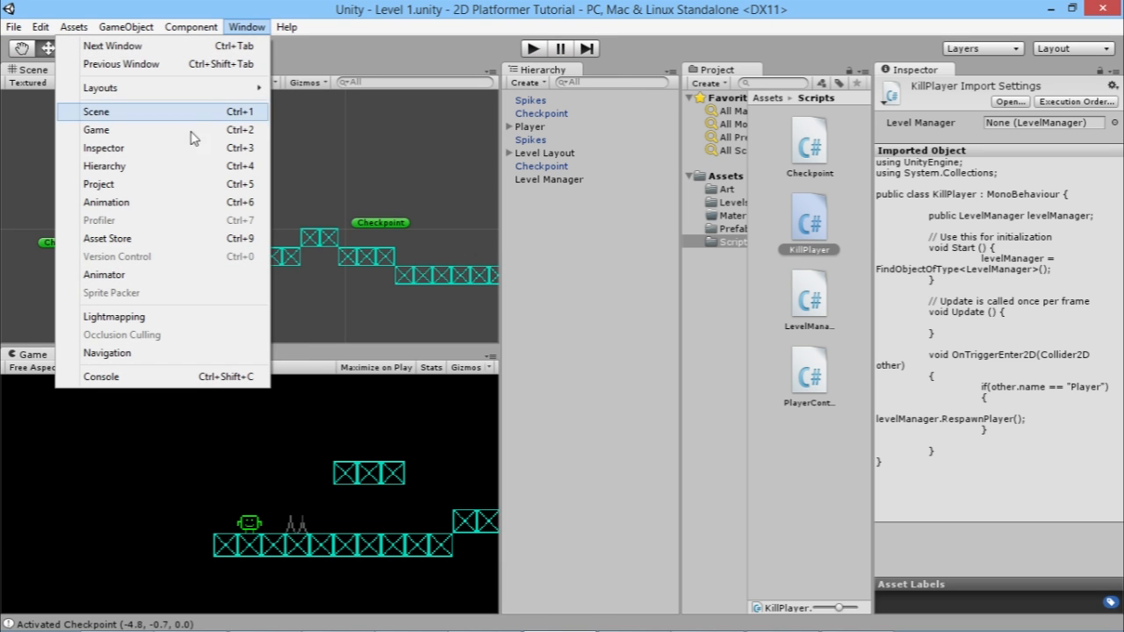
click(136, 203)
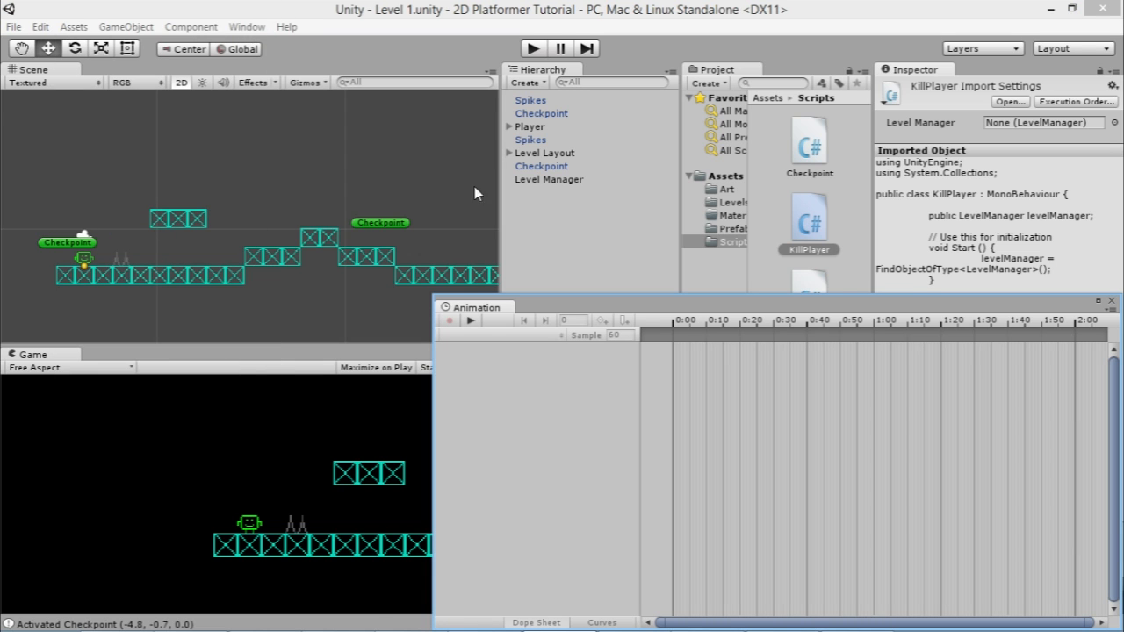
click(247, 27)
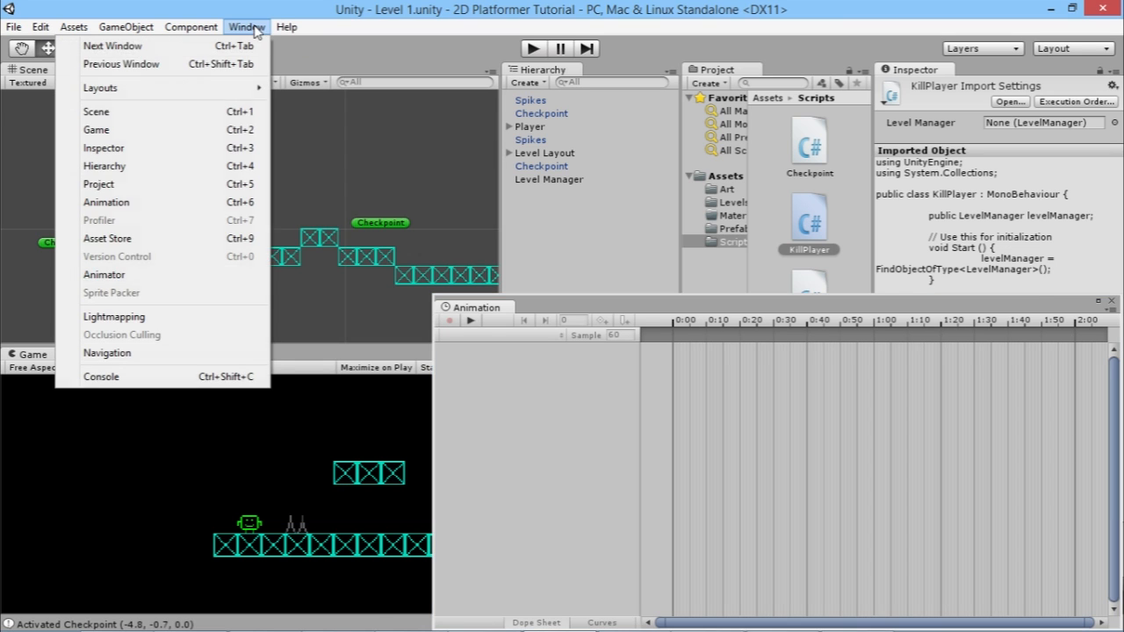
click(151, 279)
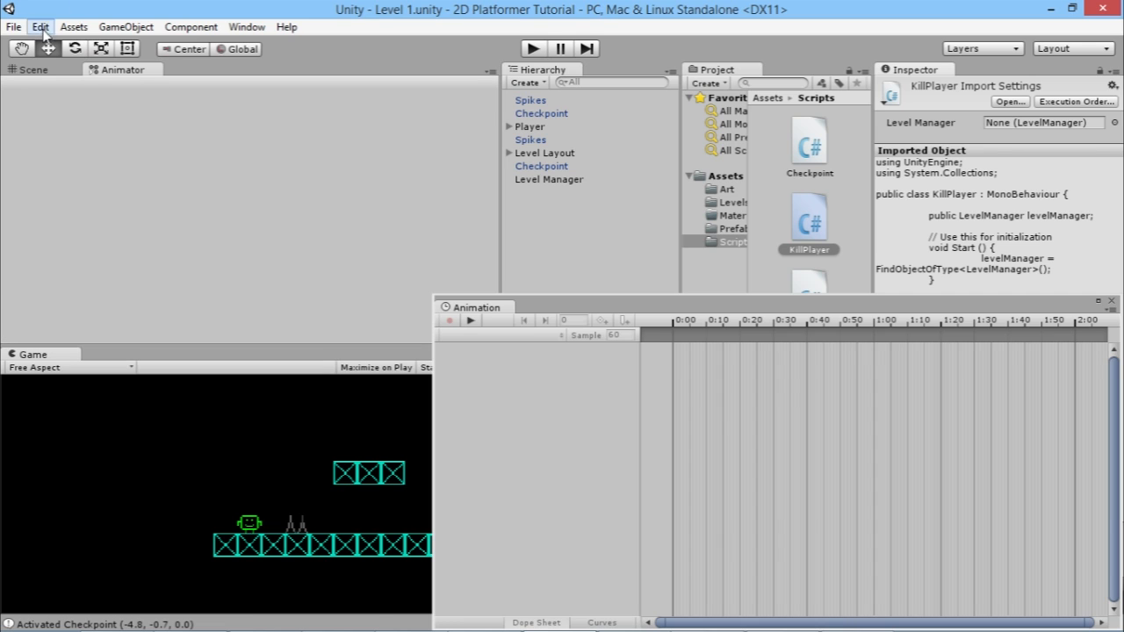
Dock the Animation and Animator windows as tabs beside the Game view
click(471, 309)
drag(470, 317, 167, 366)
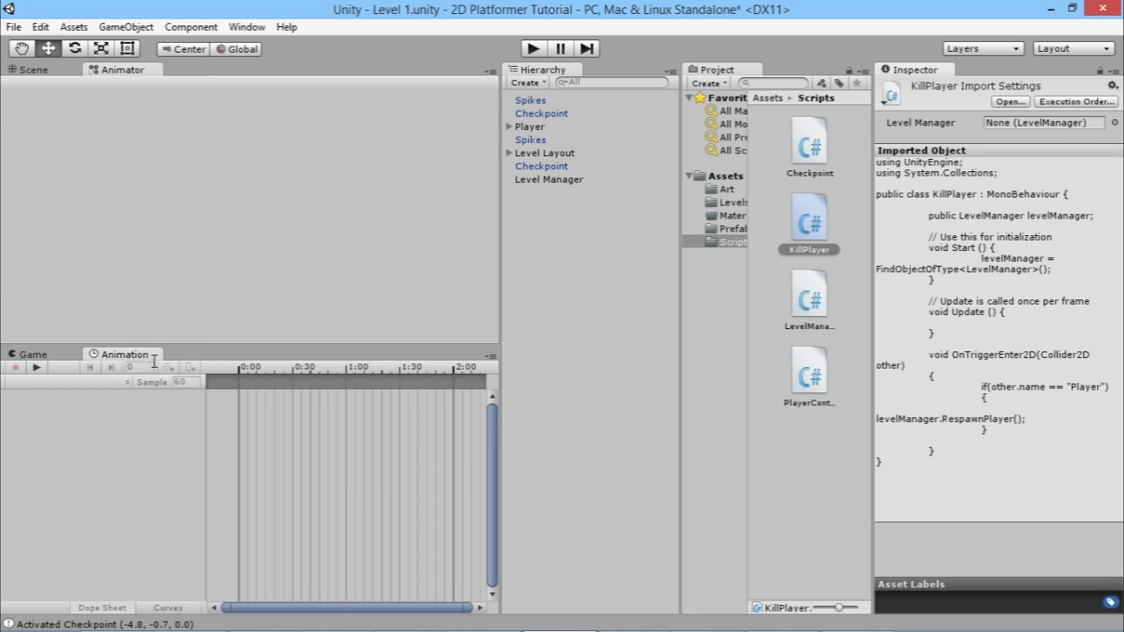
drag(122, 69, 209, 351)
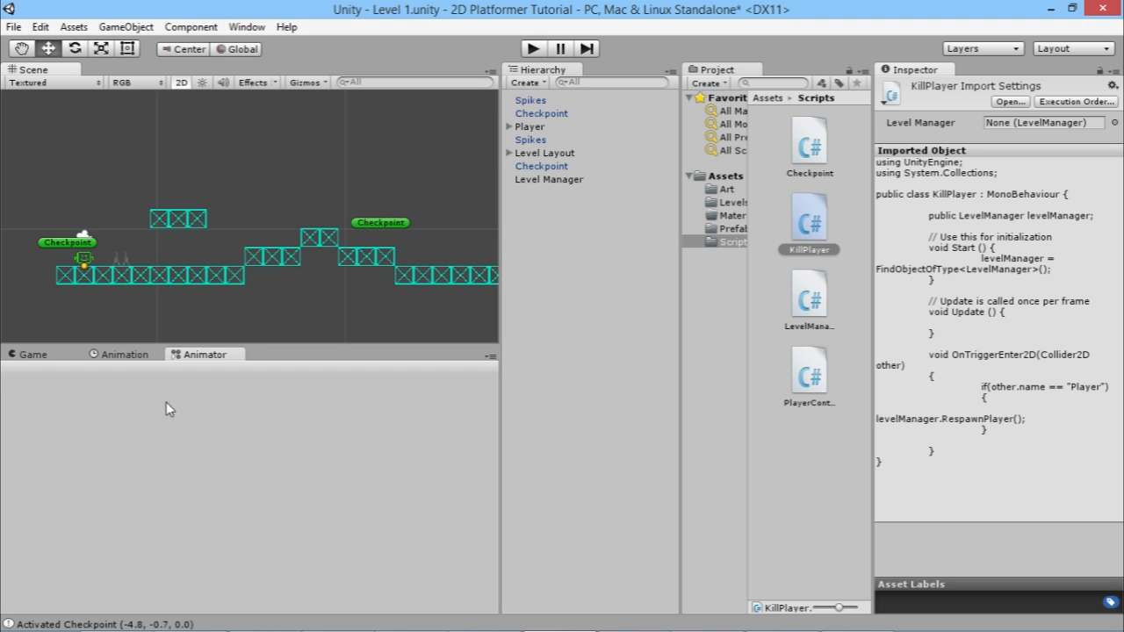
Start a new animation clip for the Player object and create an Animations folder inside Assets for it
click(123, 355)
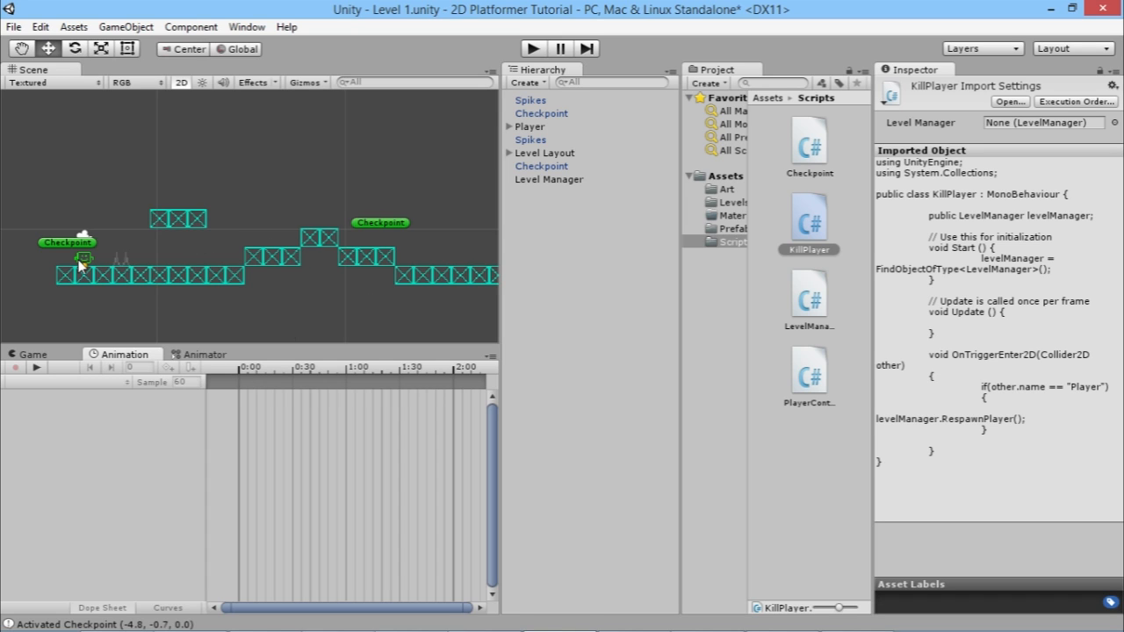
click(531, 127)
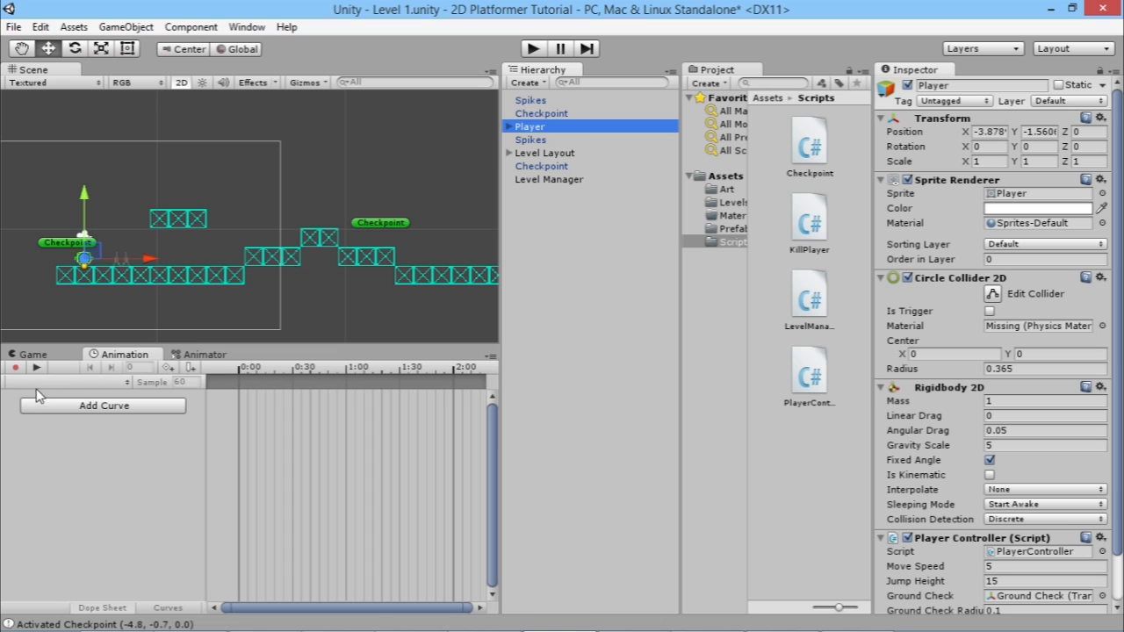
click(126, 384)
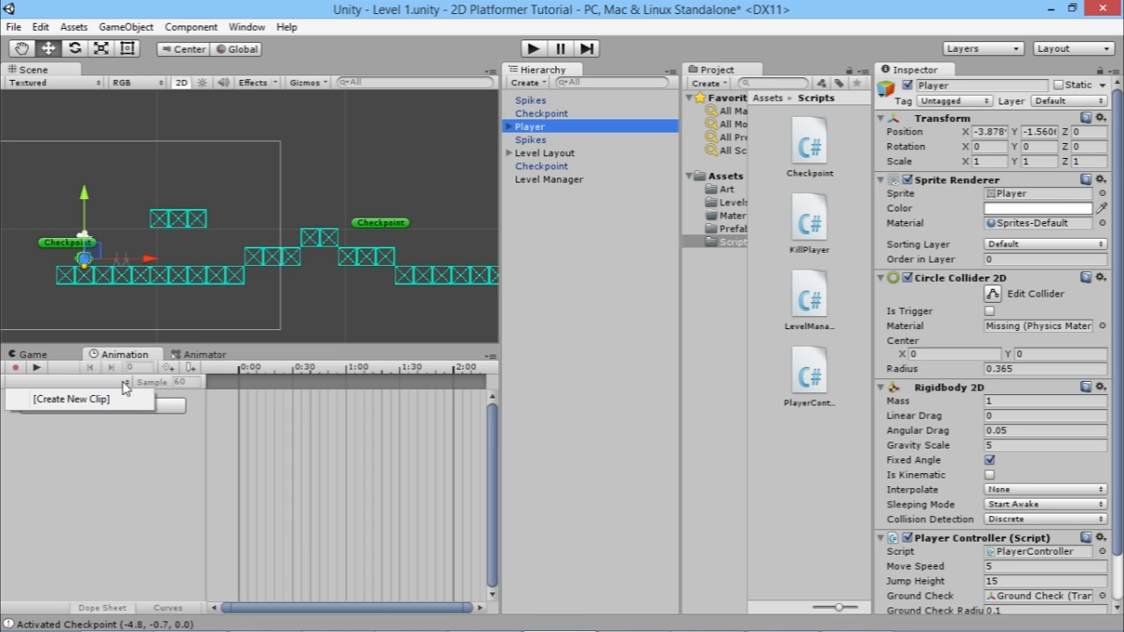
click(66, 401)
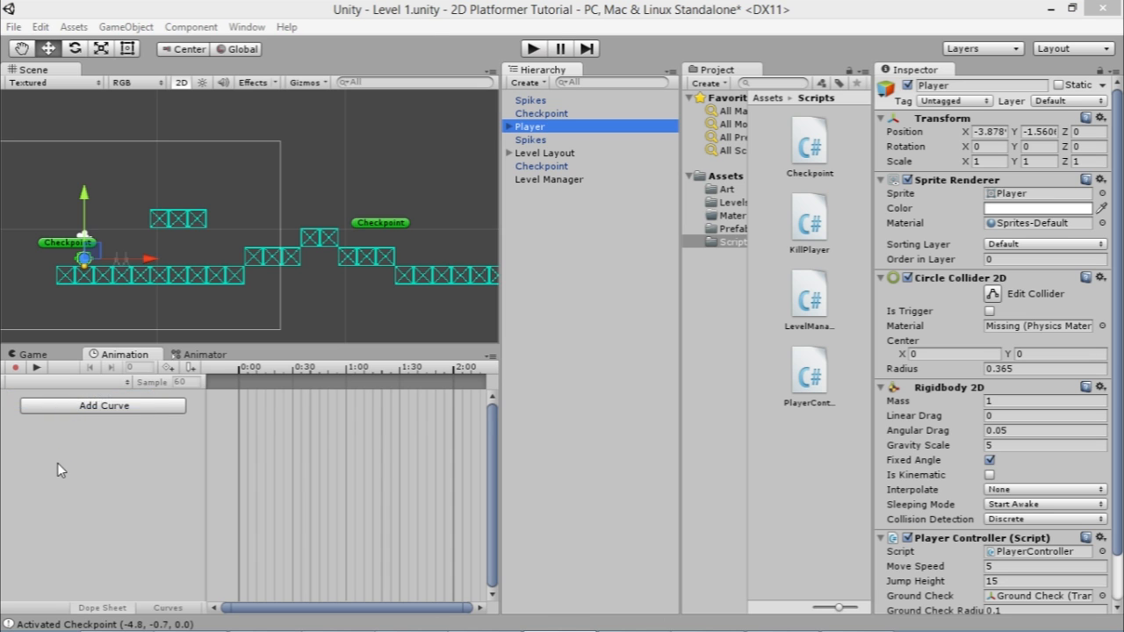
drag(282, 51, 452, 80)
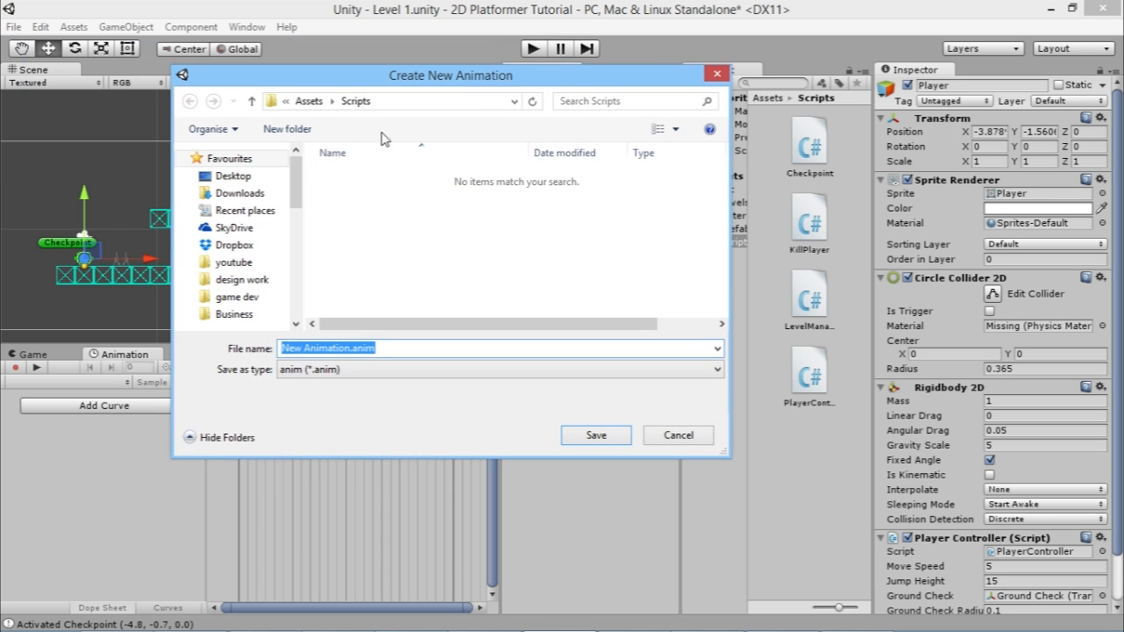
click(310, 102)
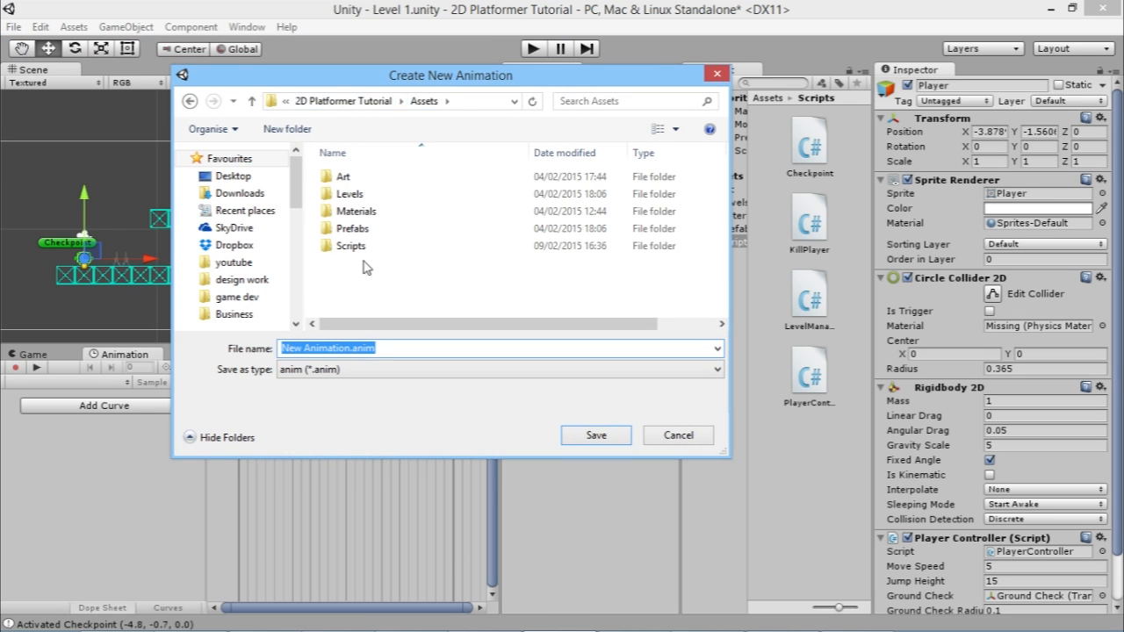
click(286, 129)
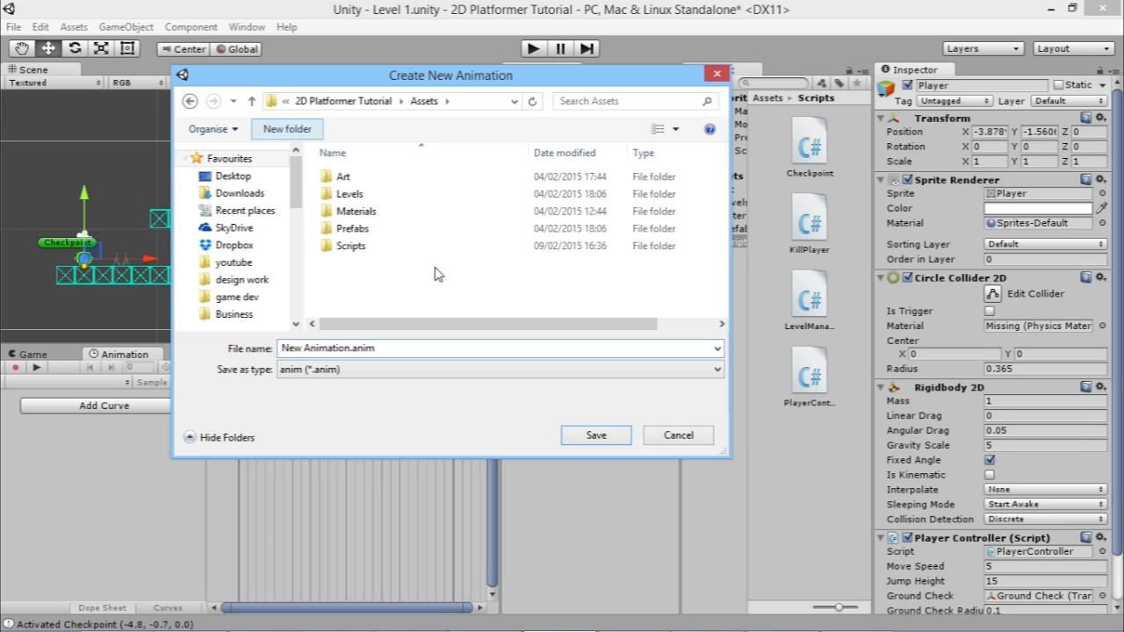
text(Animations)
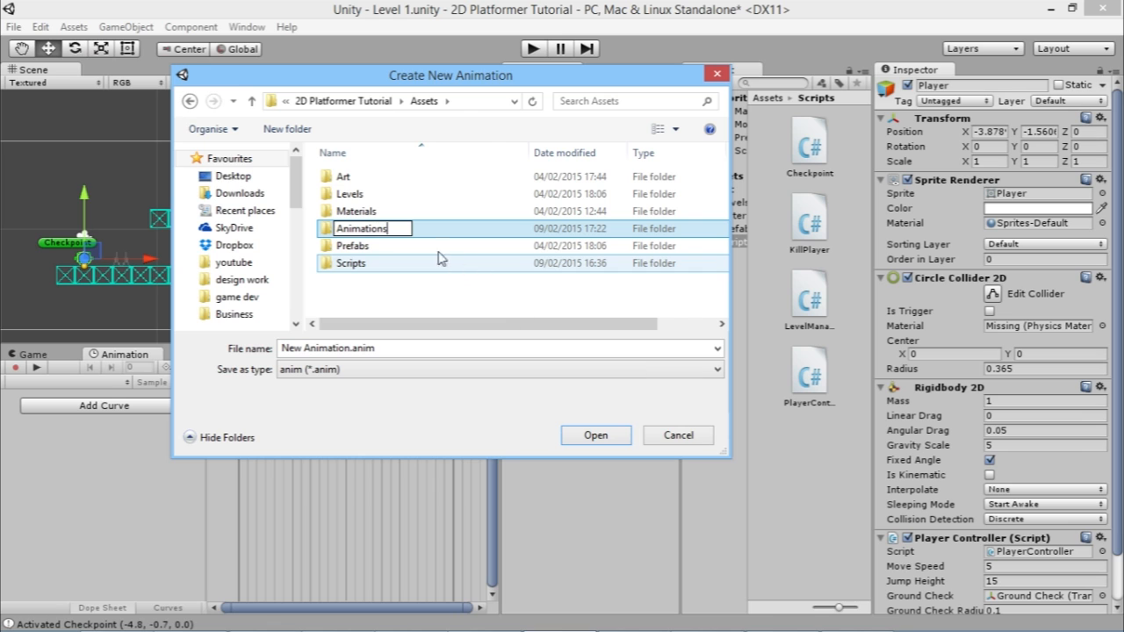
key(Return)
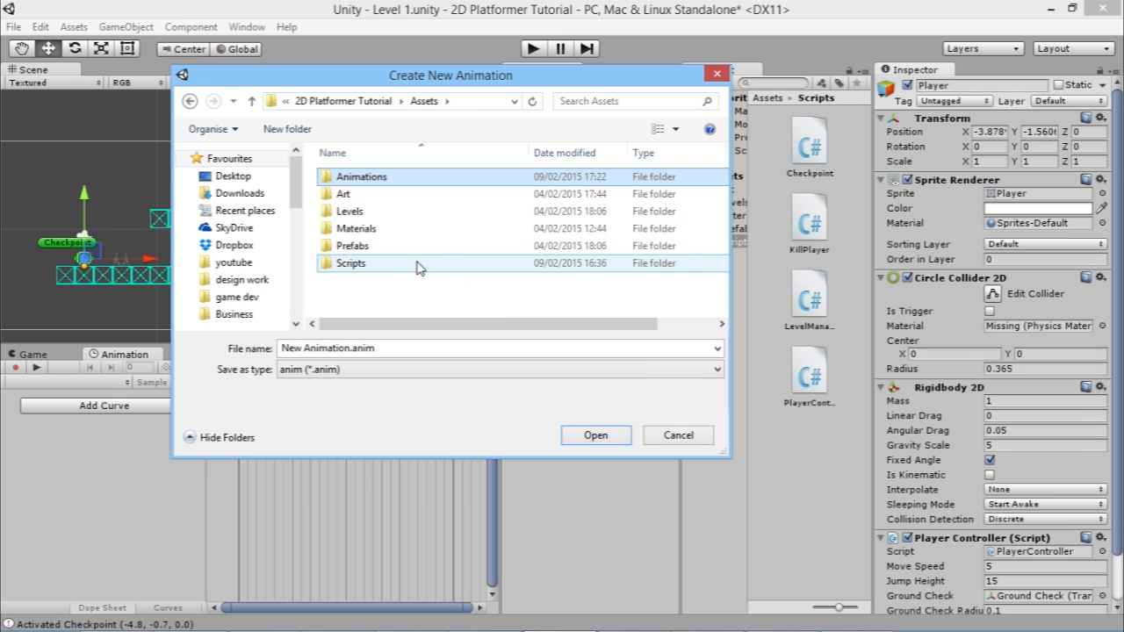
Save the Player's new animation clip as Idle in the Animations folder
double_click(369, 178)
click(350, 348)
text(Idle)
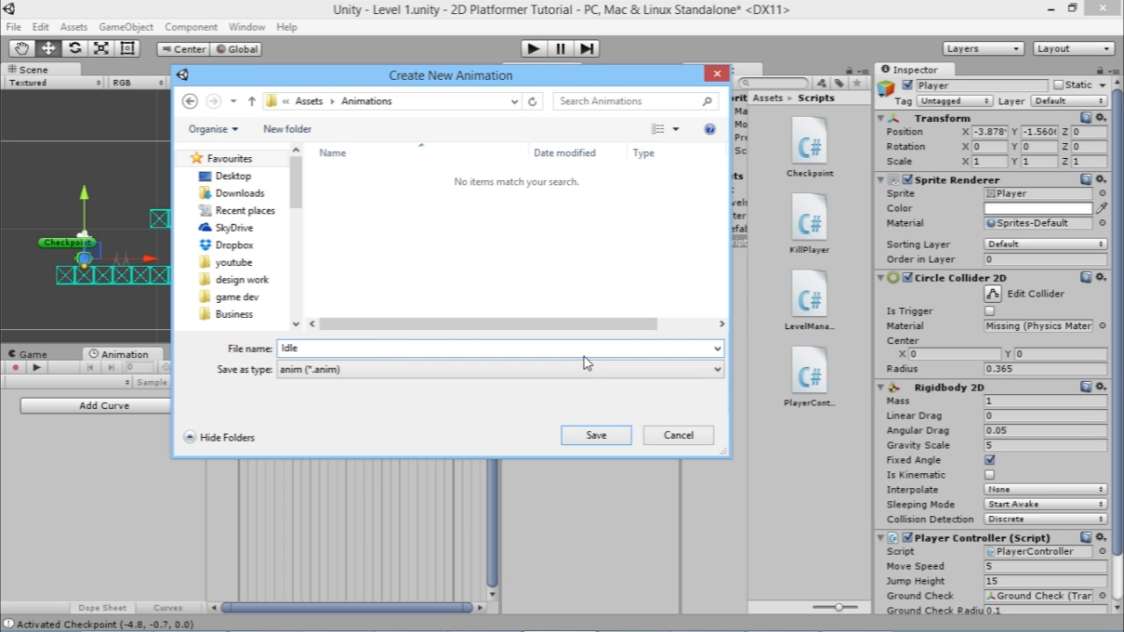
click(597, 435)
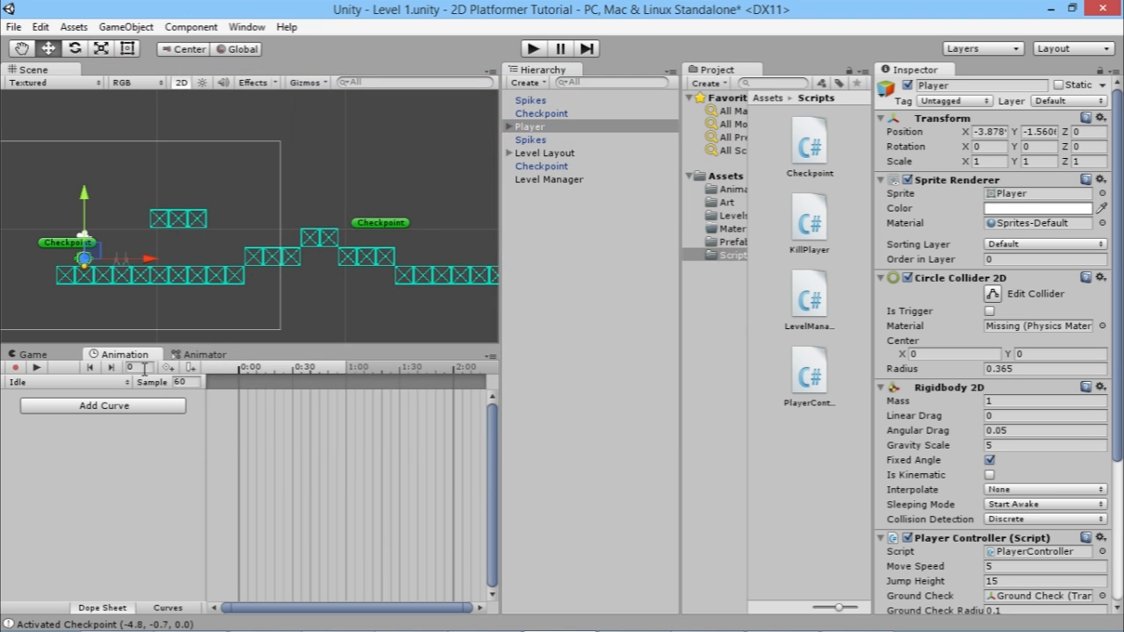
Create a second Player animation clip named Walking in the Assets Animations folder
click(114, 383)
click(87, 424)
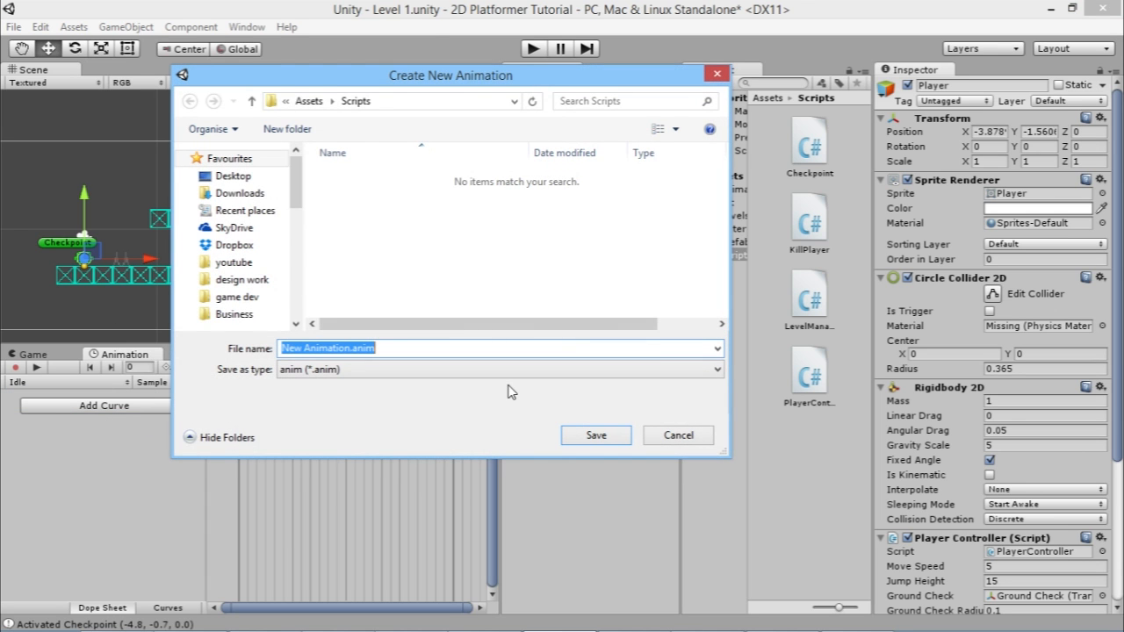
click(308, 102)
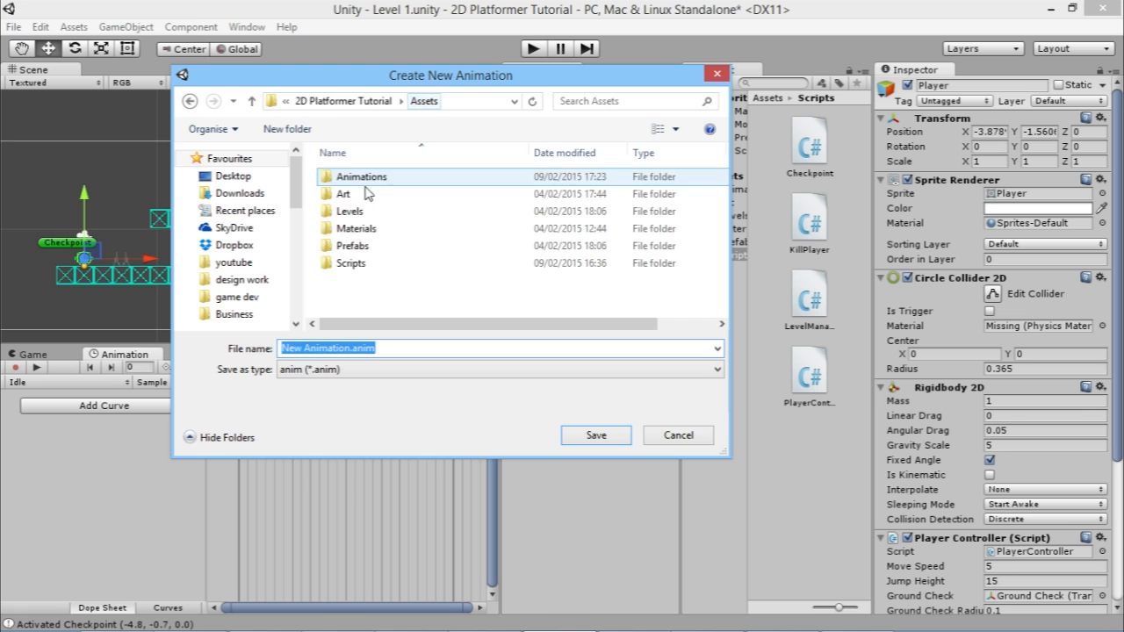
double_click(361, 177)
click(391, 348)
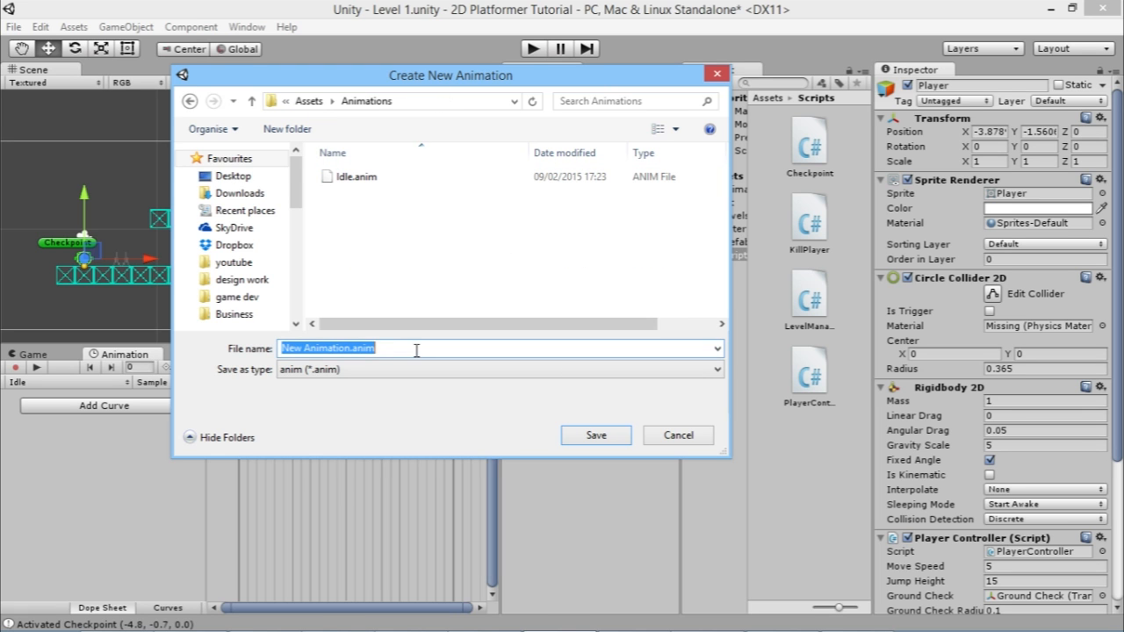
text(Walking)
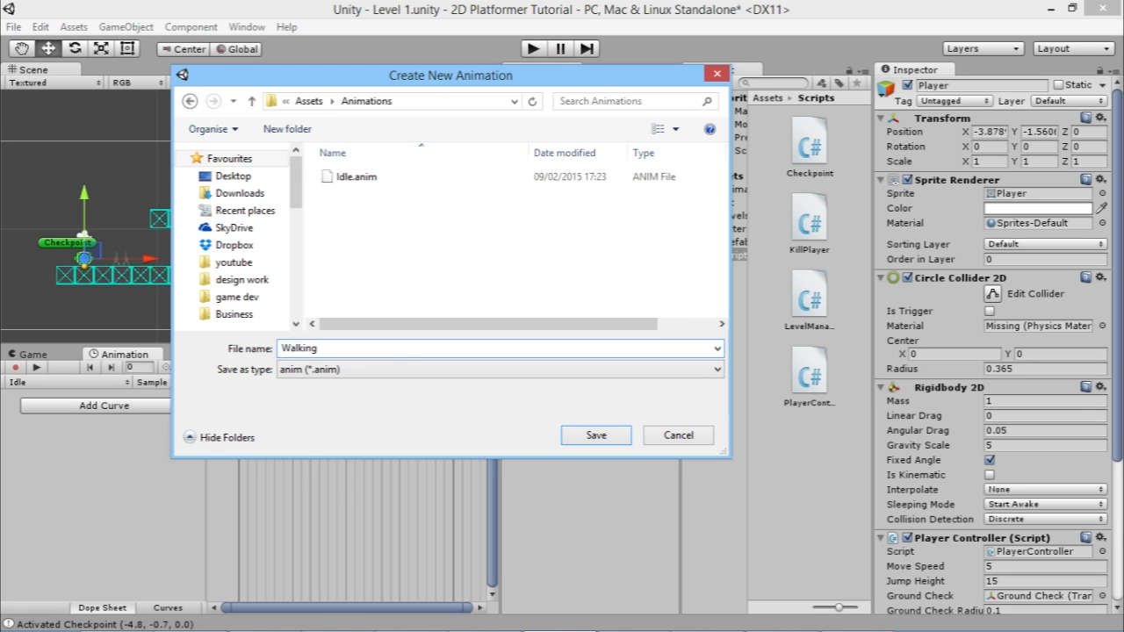
key(Return)
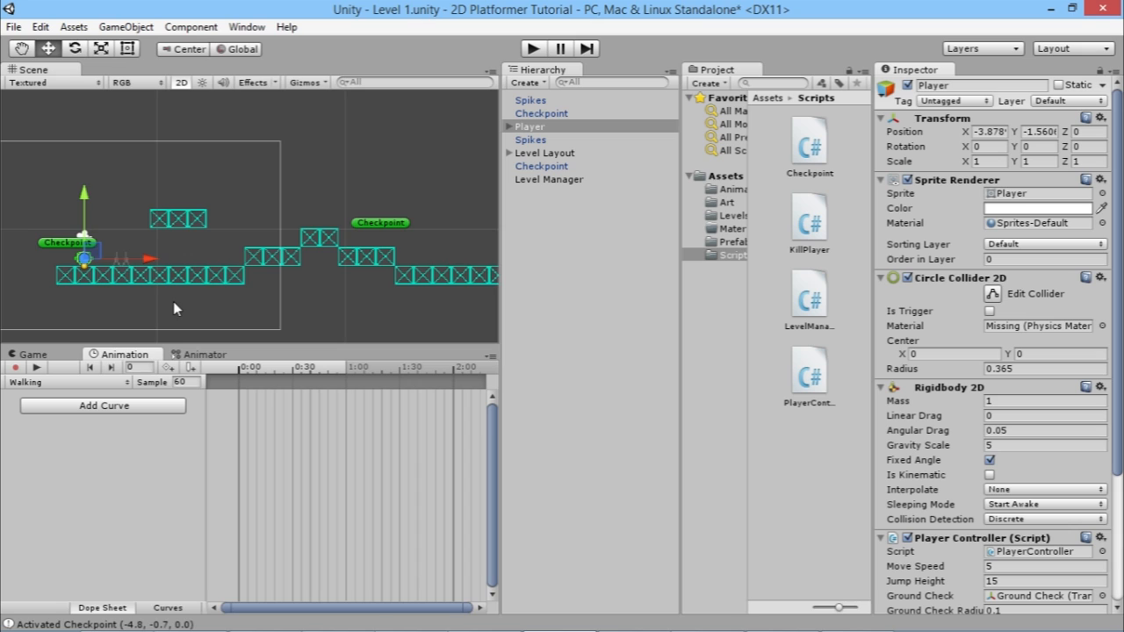
Open the GPJ_2D_Platformer_Sprites sheet from the Art folder in the Sprite Editor
click(727, 202)
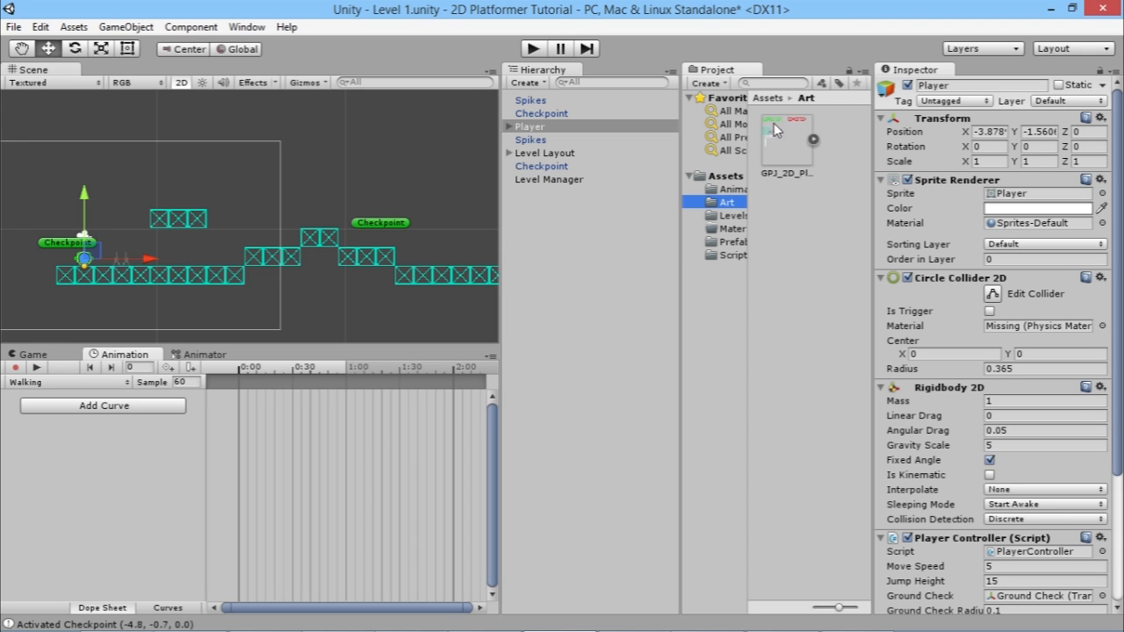
click(790, 140)
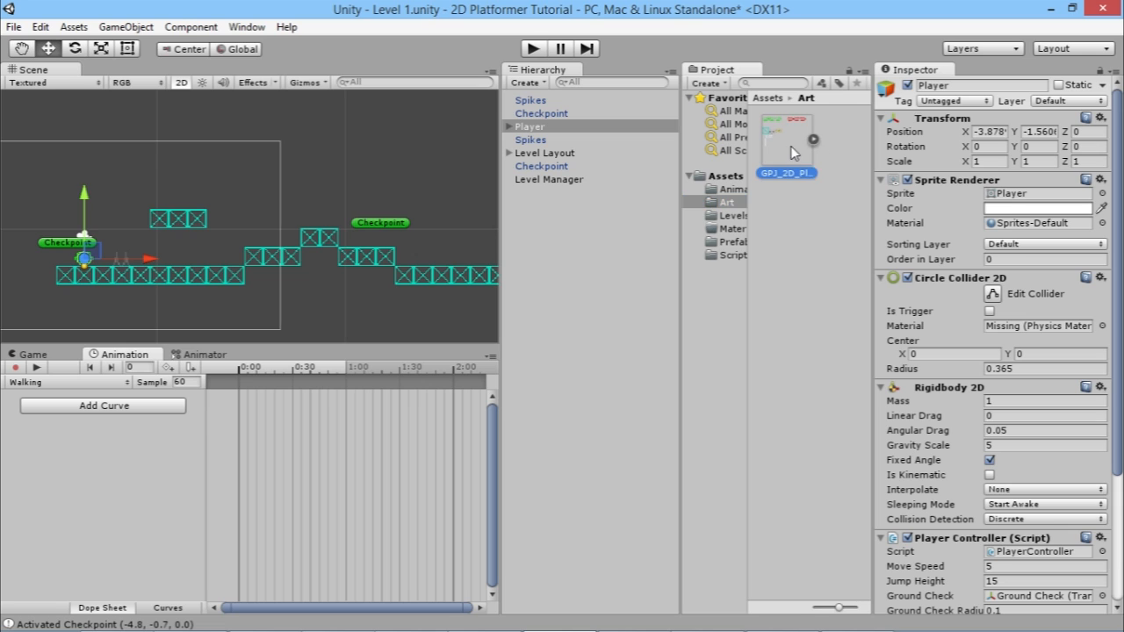
click(813, 139)
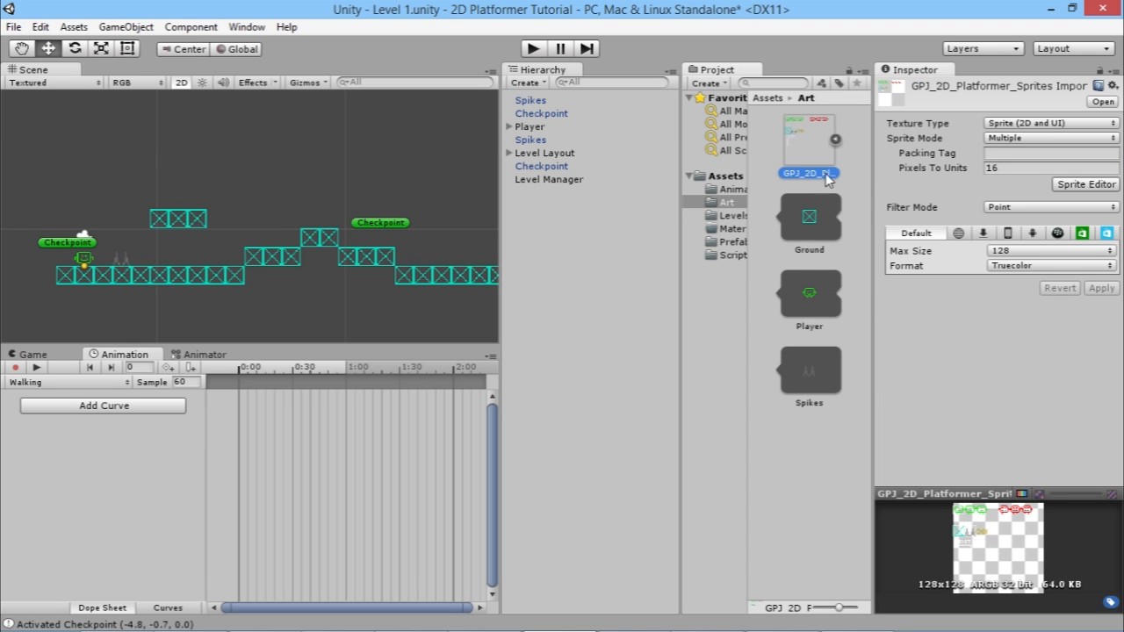
click(836, 139)
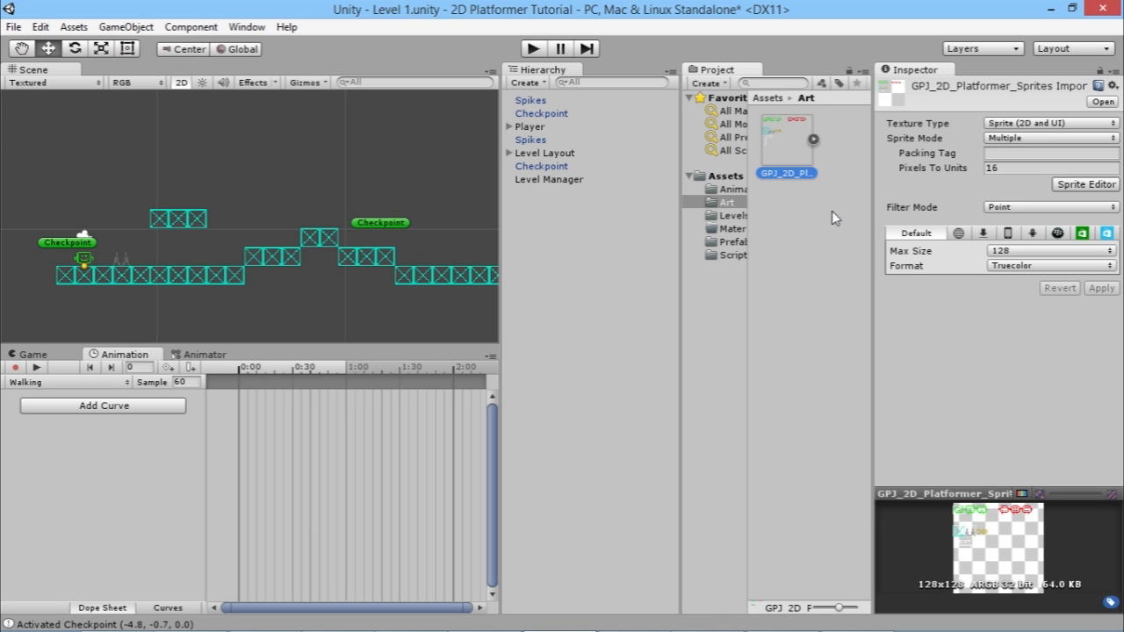
click(1089, 185)
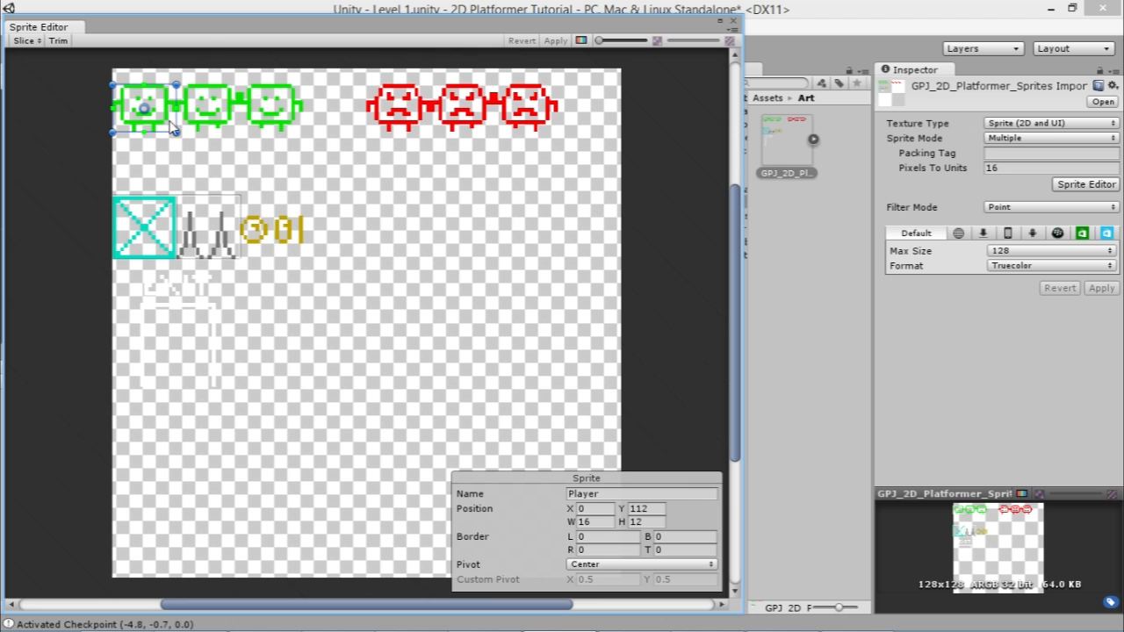
Slice the second green character frame as a sprite at X 16, Y 112, sized 16 by 12 pixels
scroll(158, 127, up, 7)
middle_drag(178, 125, 402, 382)
scroll(299, 226, up, 4)
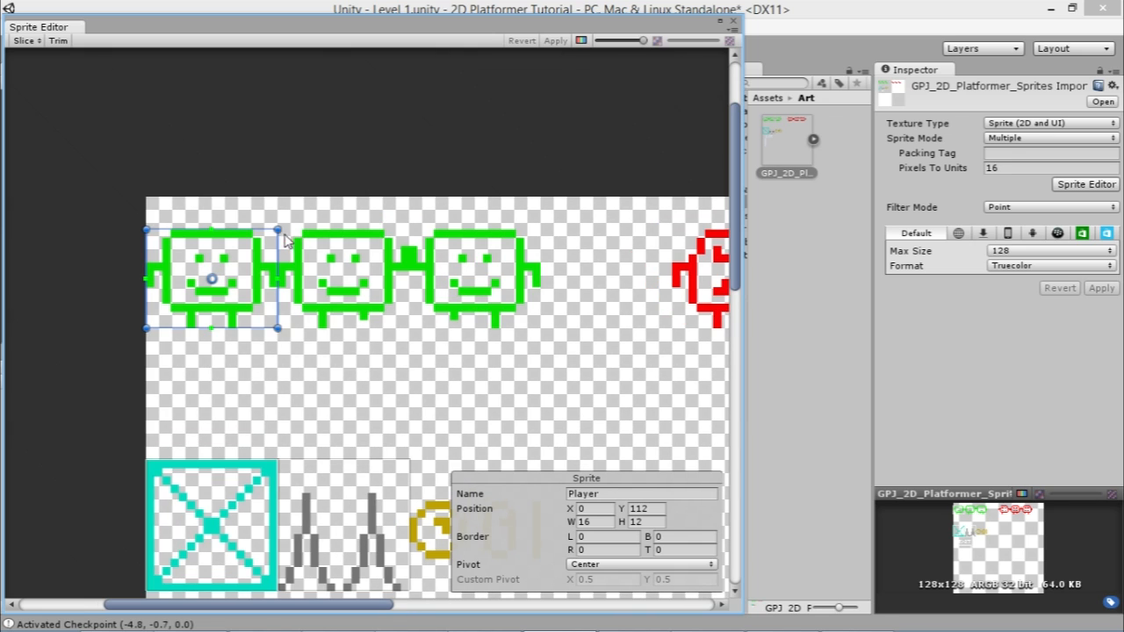
drag(285, 319, 418, 230)
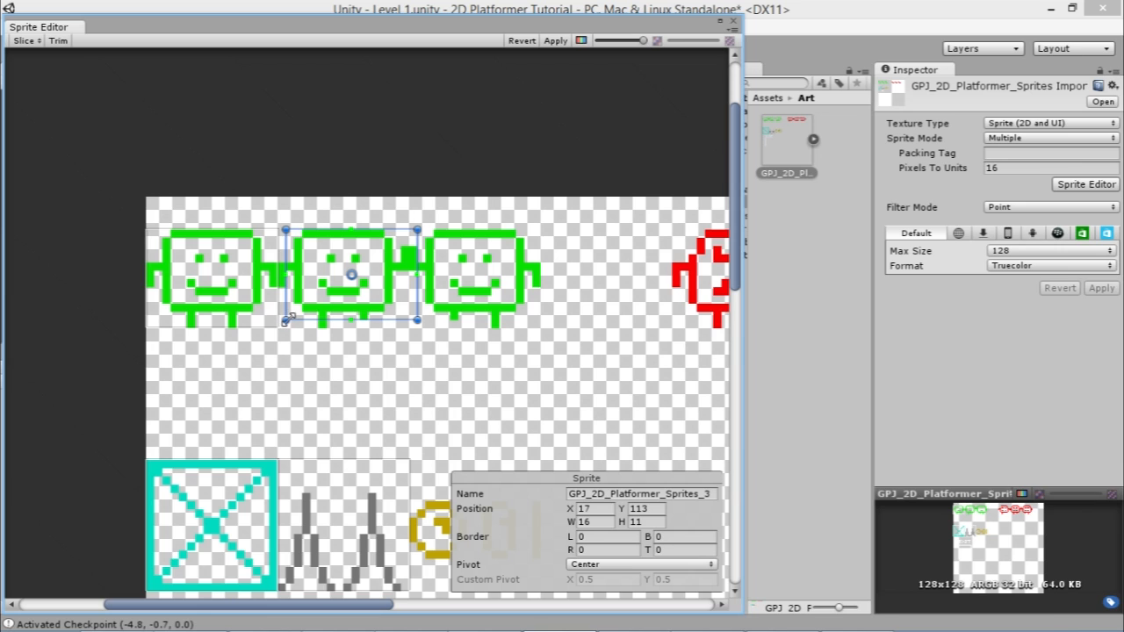
drag(290, 316, 282, 323)
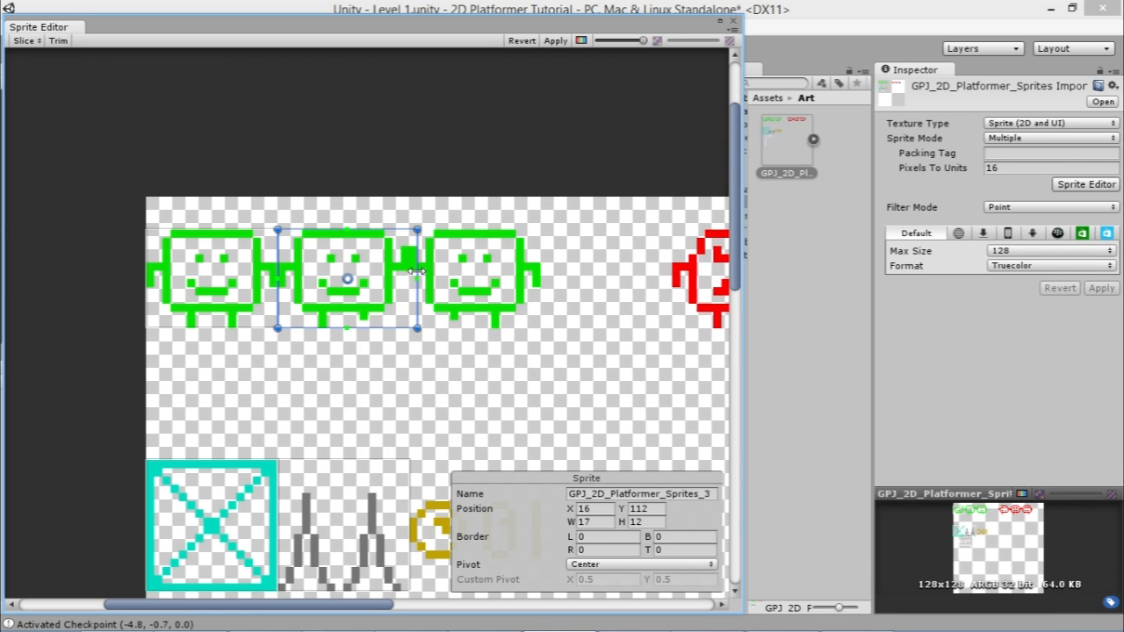
drag(415, 231, 408, 231)
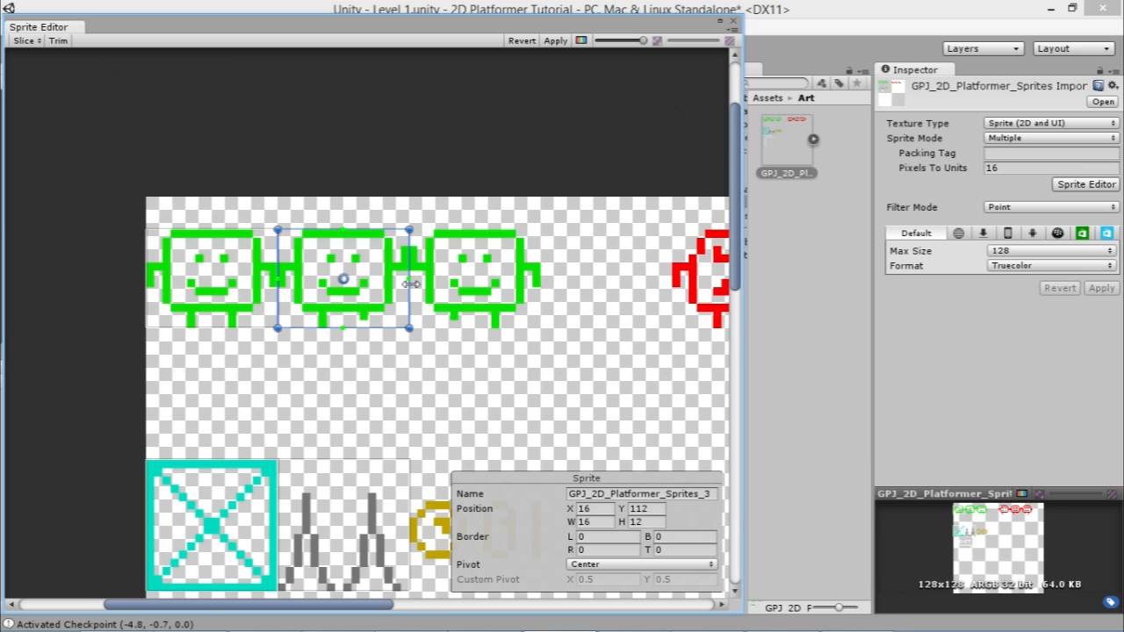
Slice the third green character frame as a sprite at X 32, Y 112, sized 16 by 12 pixels
drag(418, 325, 541, 232)
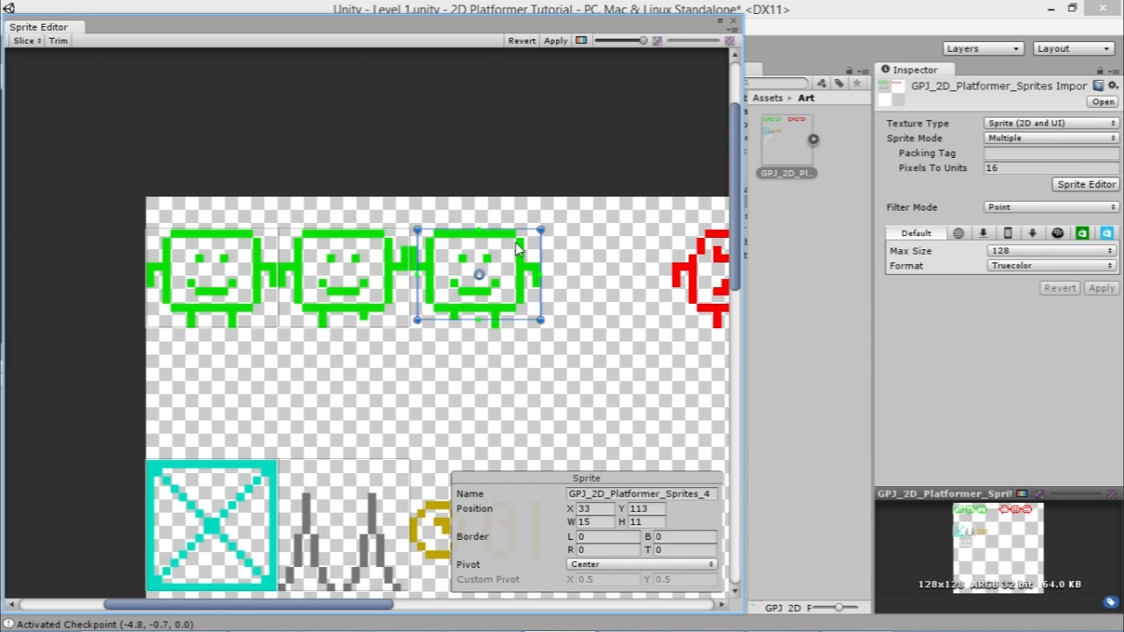
drag(410, 326, 404, 333)
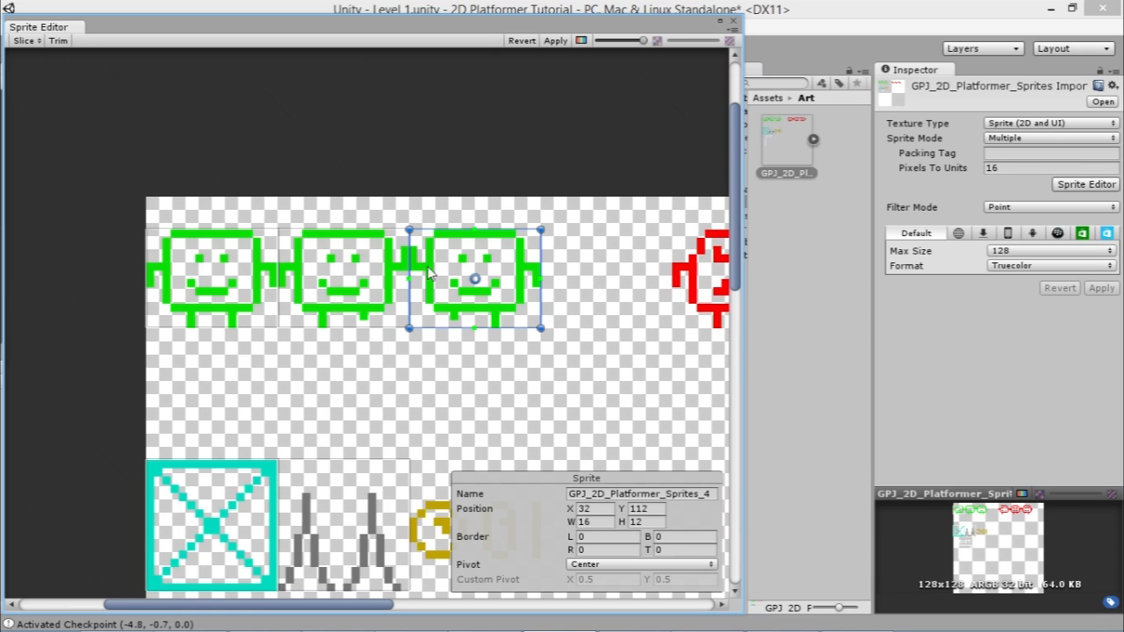
Rename the second green character frame's sprite to Player_Walking_1
click(370, 300)
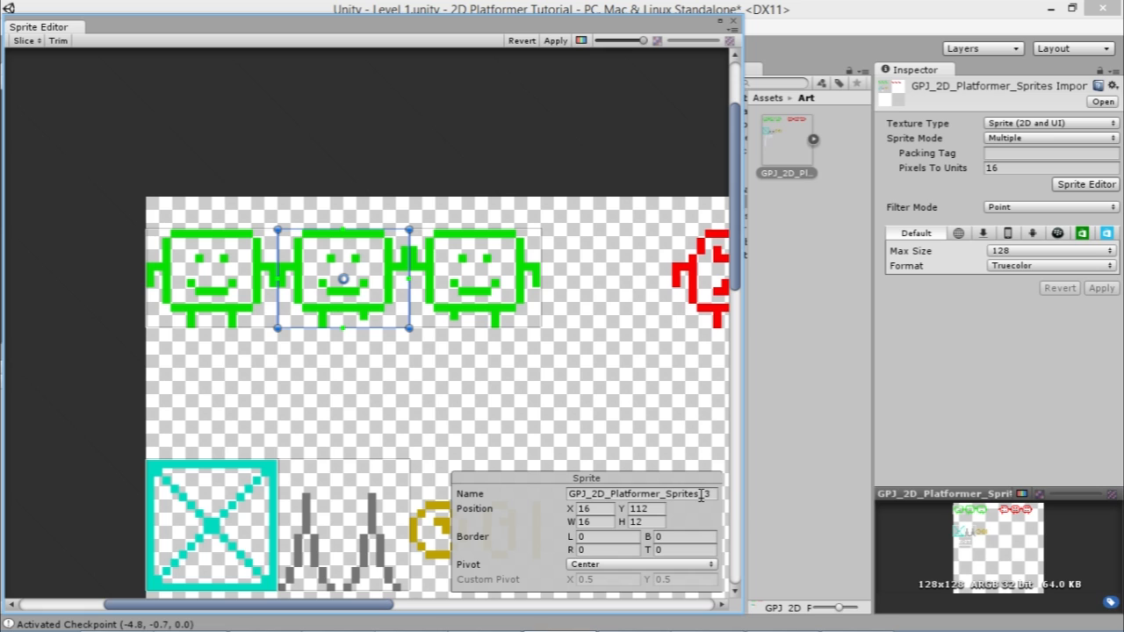
click(712, 494)
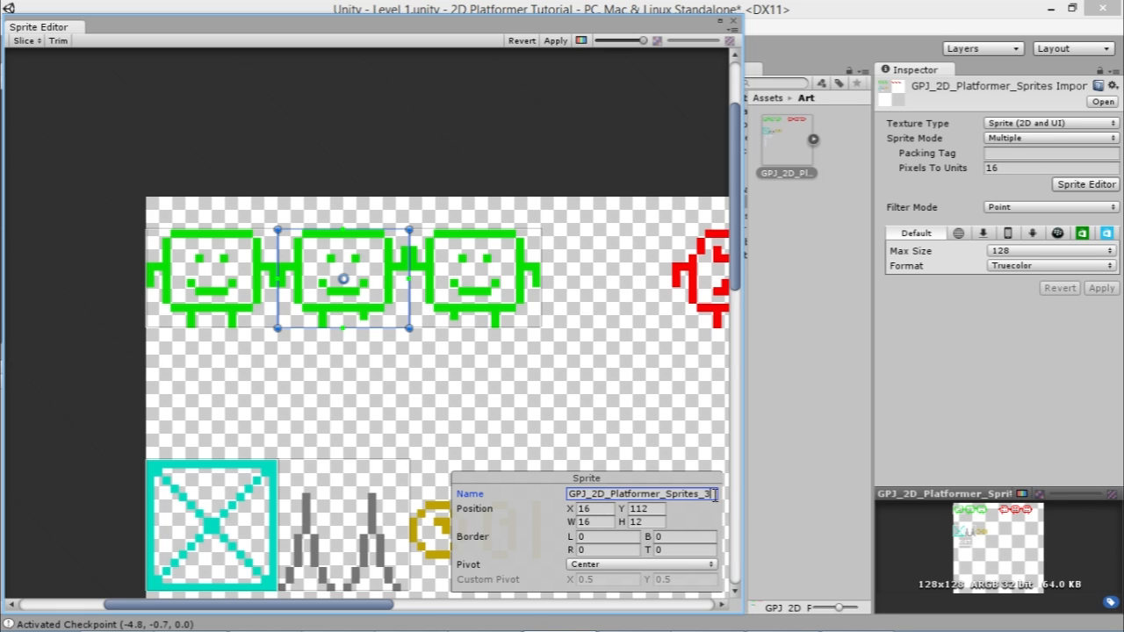
drag(712, 494, 529, 494)
click(235, 280)
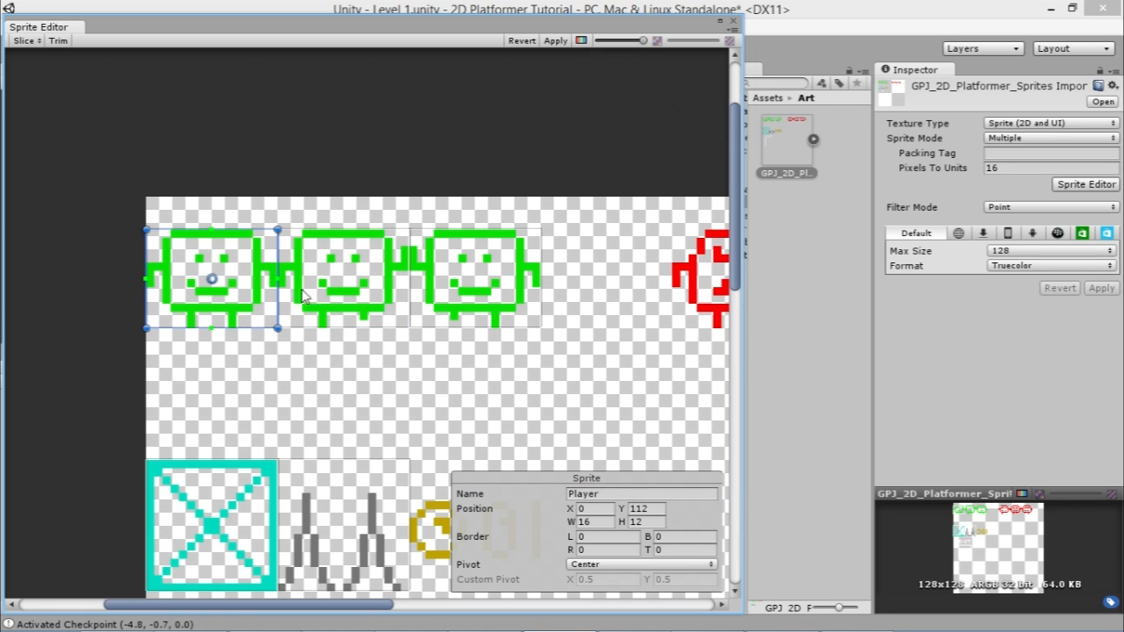
click(305, 296)
click(707, 494)
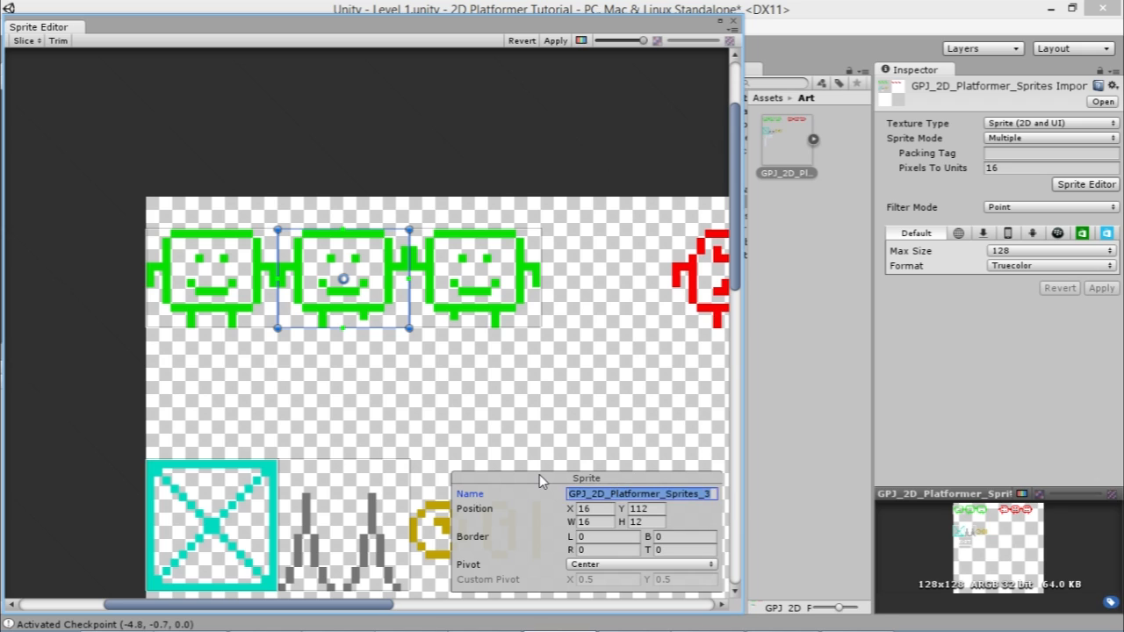
text(Player_Walking_1)
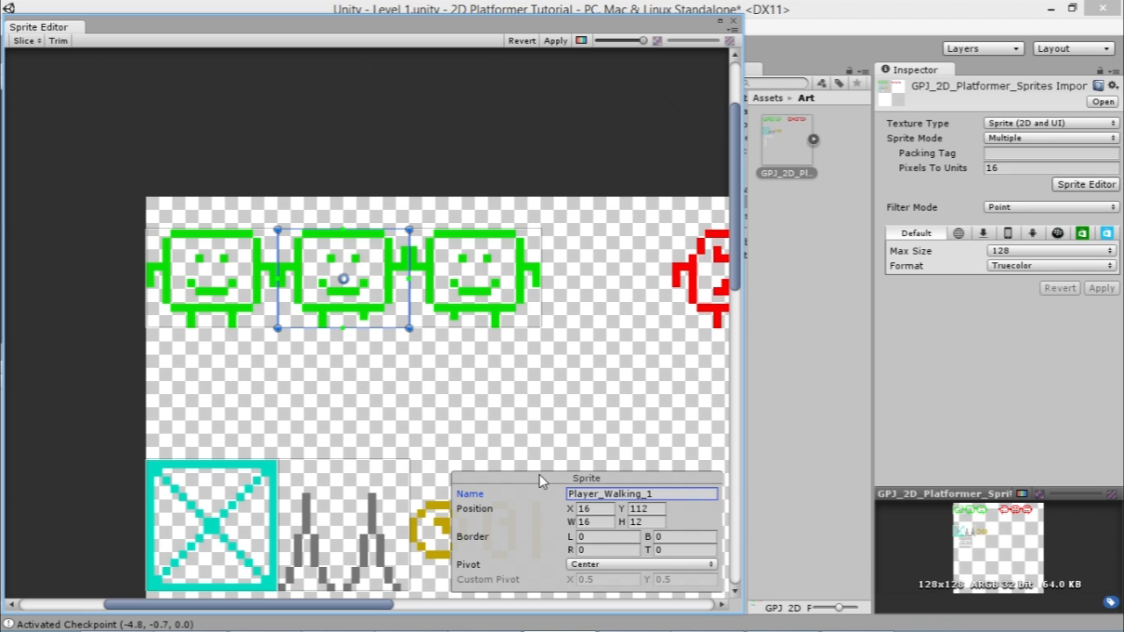
Name the third green character frame's sprite Player_Walking_2, reusing the second frame's name as the base
click(496, 296)
click(326, 313)
click(654, 494)
key(ctrl+c)
click(497, 264)
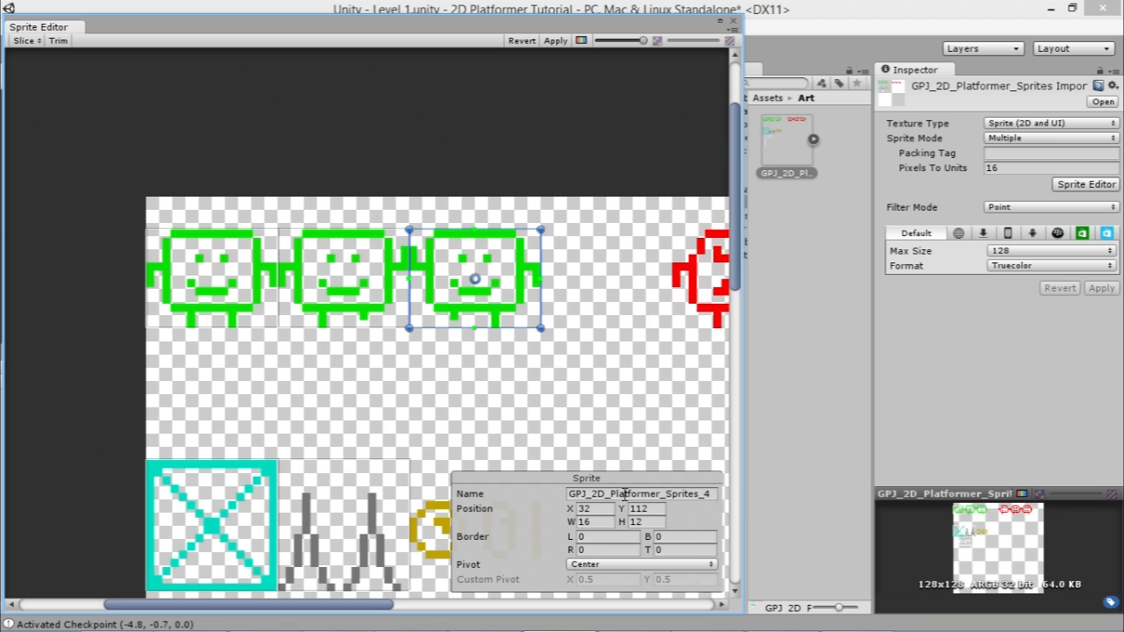
click(683, 495)
key(ctrl+v)
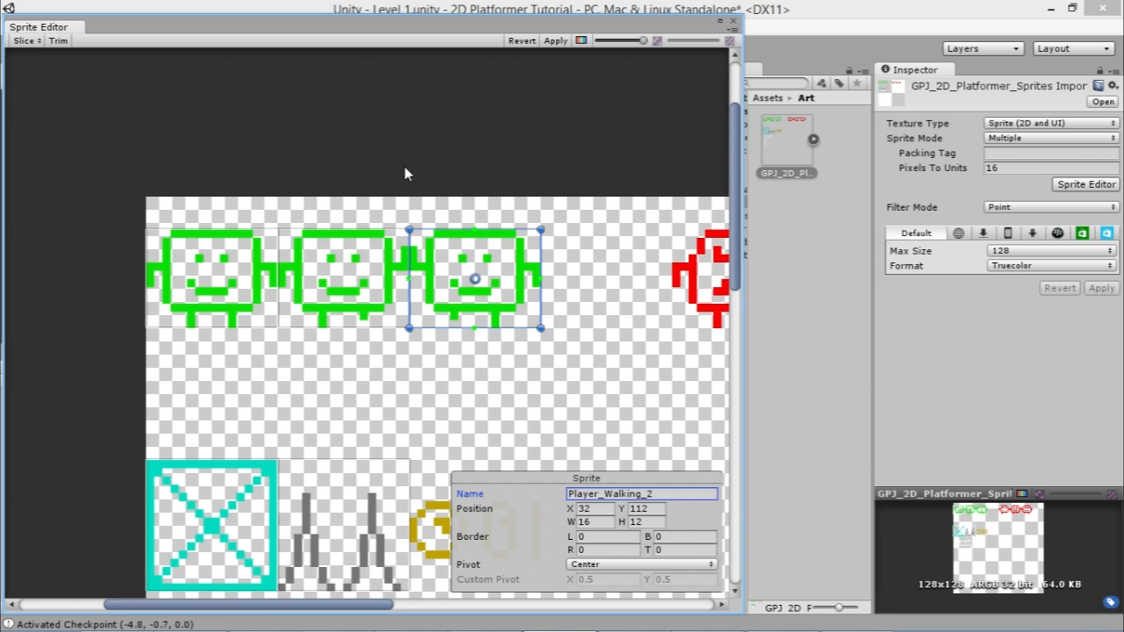
Apply the slicing changes, close the Sprite Editor and expand the sprite sheet to list its sprites
click(557, 42)
click(728, 20)
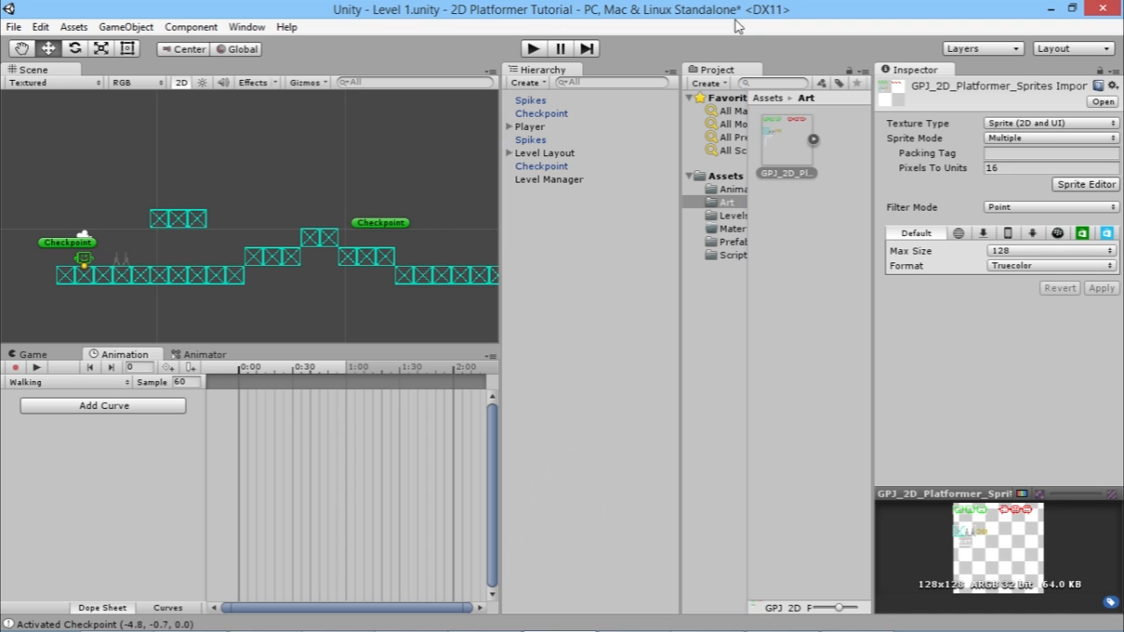
click(815, 139)
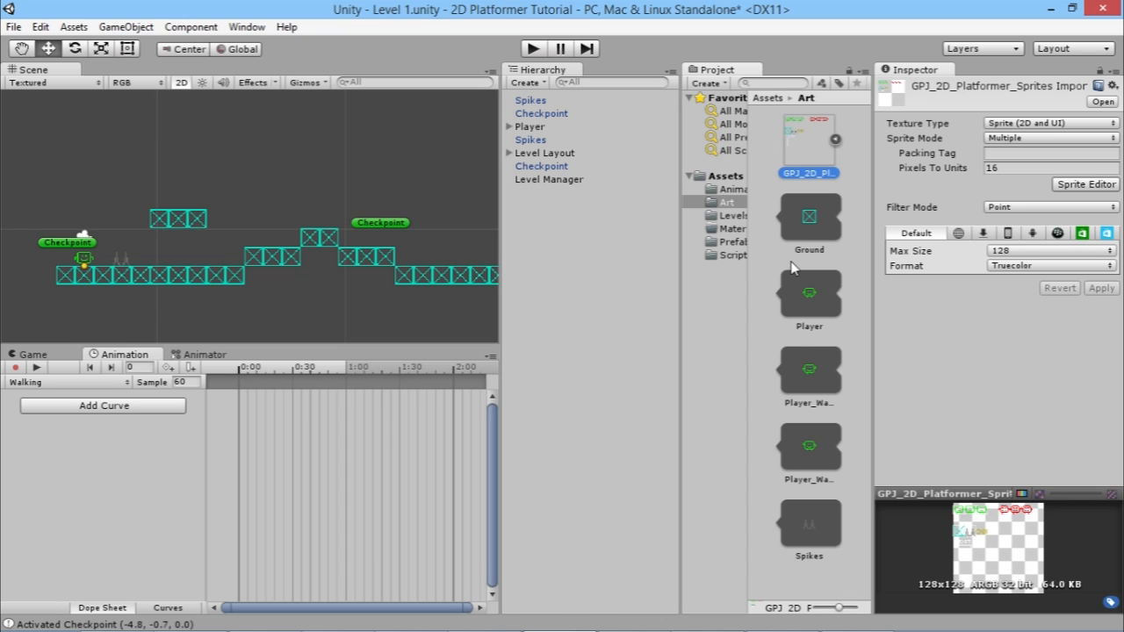
Add the Player sprite as a keyframe at 0:00 of the Idle clip
click(83, 386)
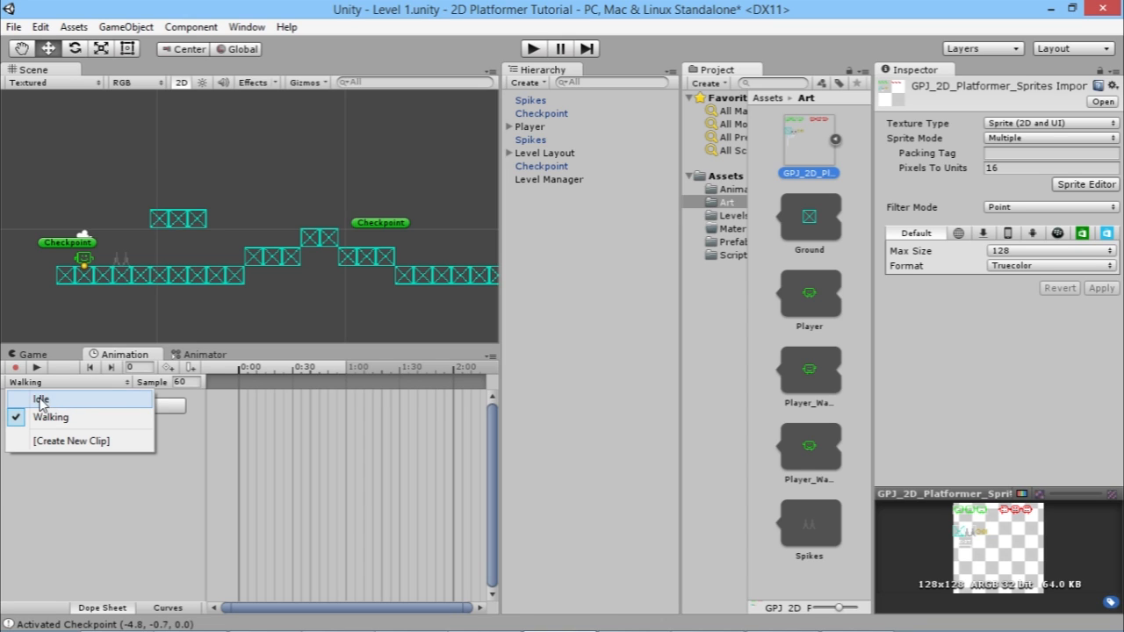
click(45, 399)
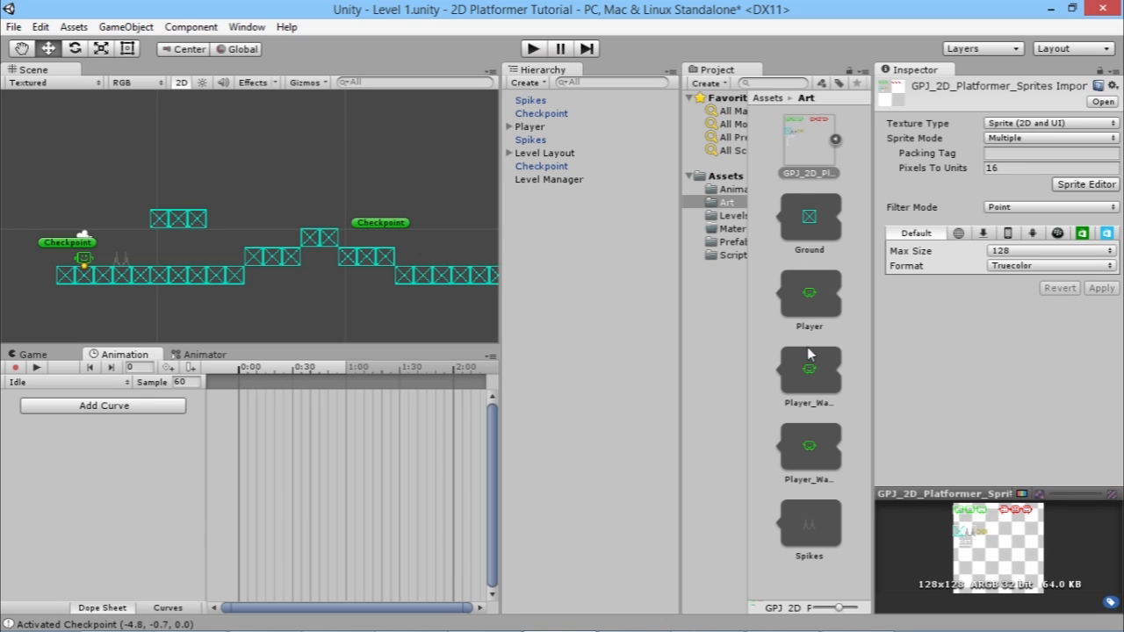
drag(822, 302, 242, 399)
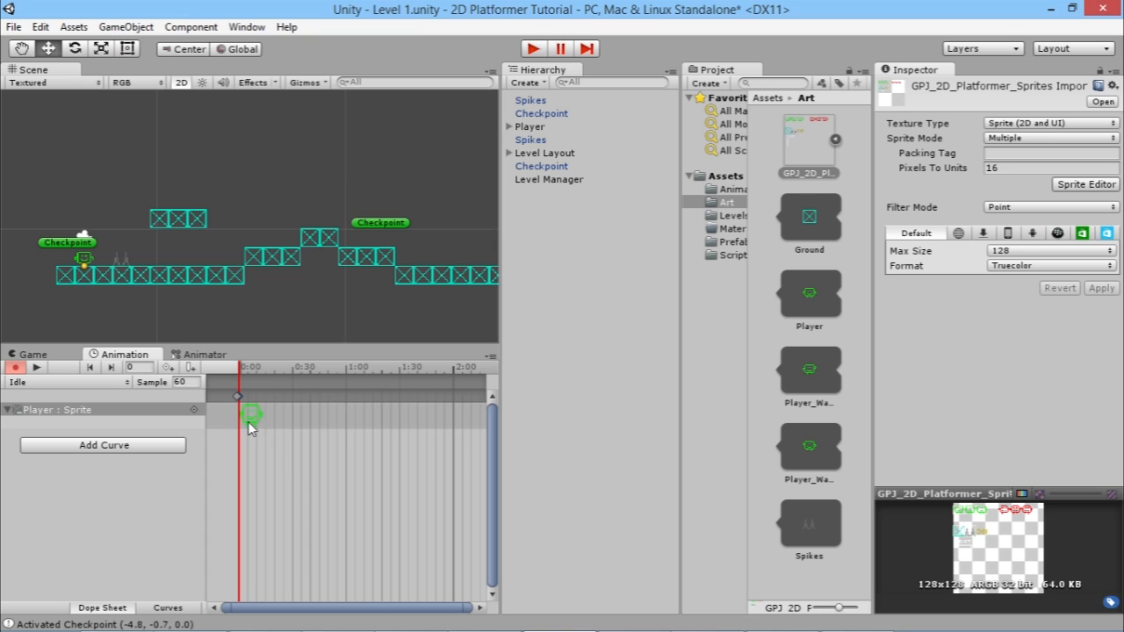
click(100, 413)
Key the Walking clip's first four frames with the sprites Player, Player_Walking_1, Player and Player_Walking_2, in that order
click(55, 383)
click(75, 420)
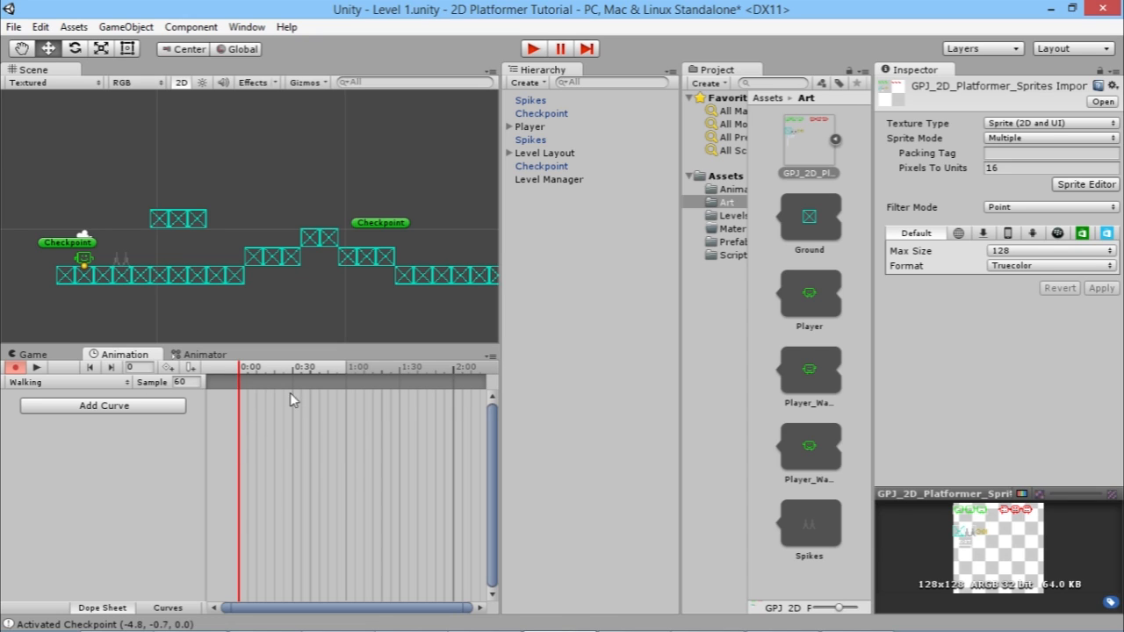
scroll(230, 409, up, 5)
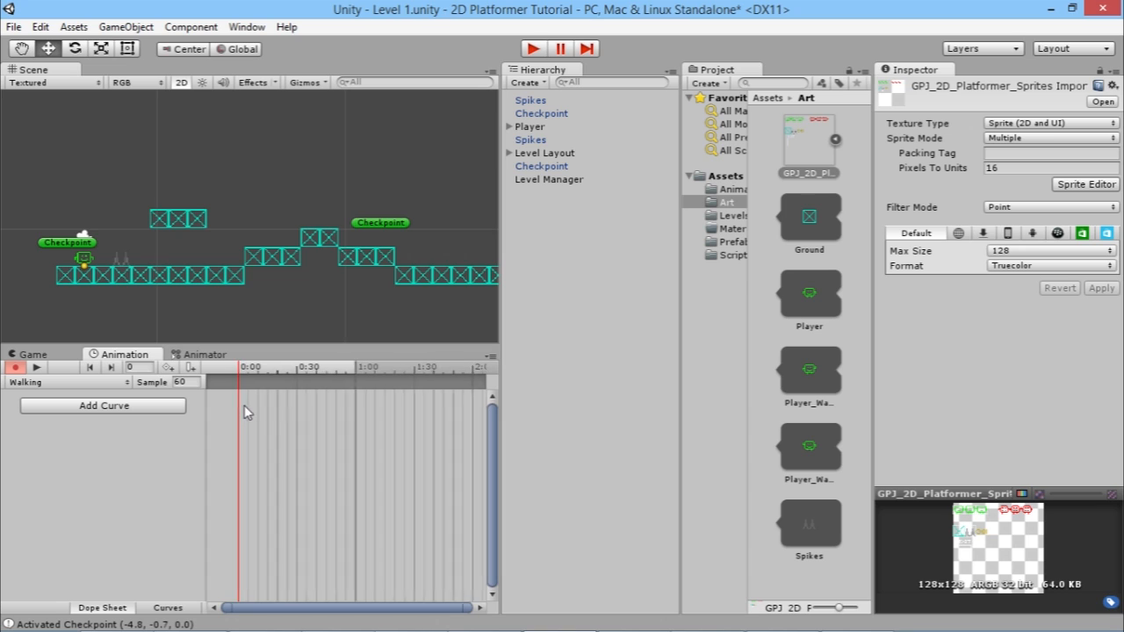
scroll(227, 401, up, 8)
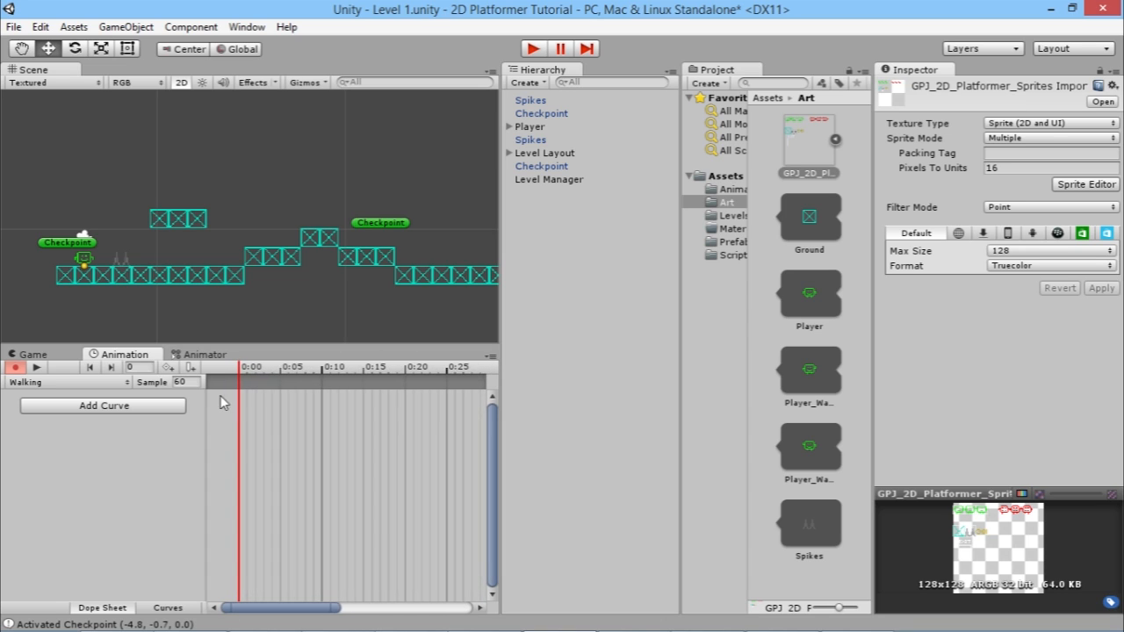
scroll(214, 405, up, 1)
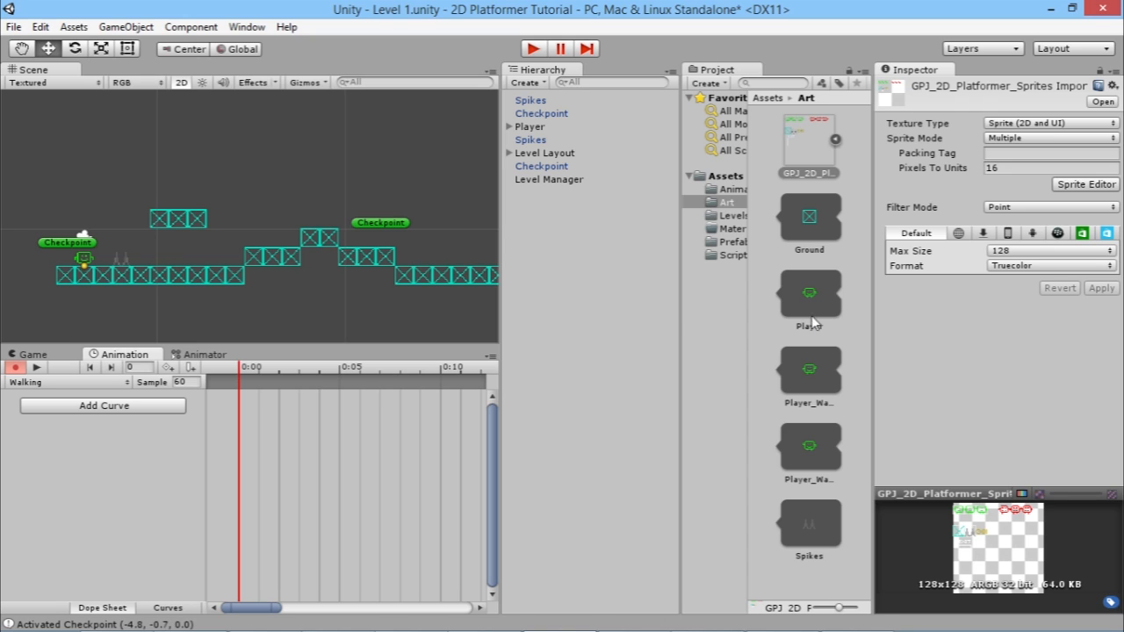
drag(819, 295, 242, 402)
drag(821, 376, 260, 404)
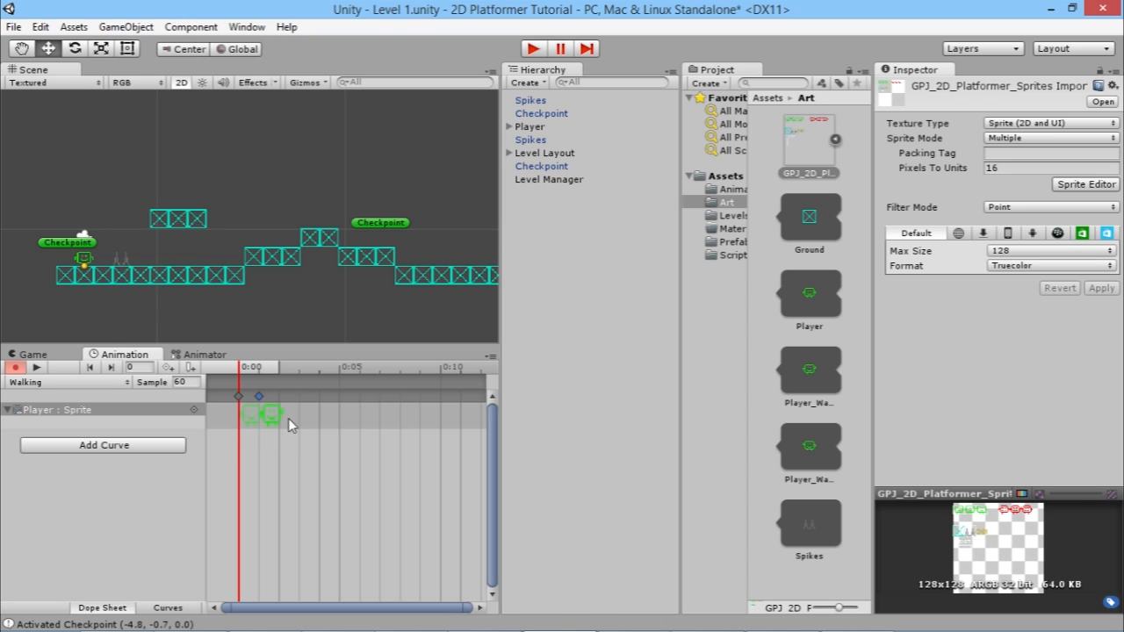
drag(812, 295, 290, 410)
drag(828, 462, 303, 397)
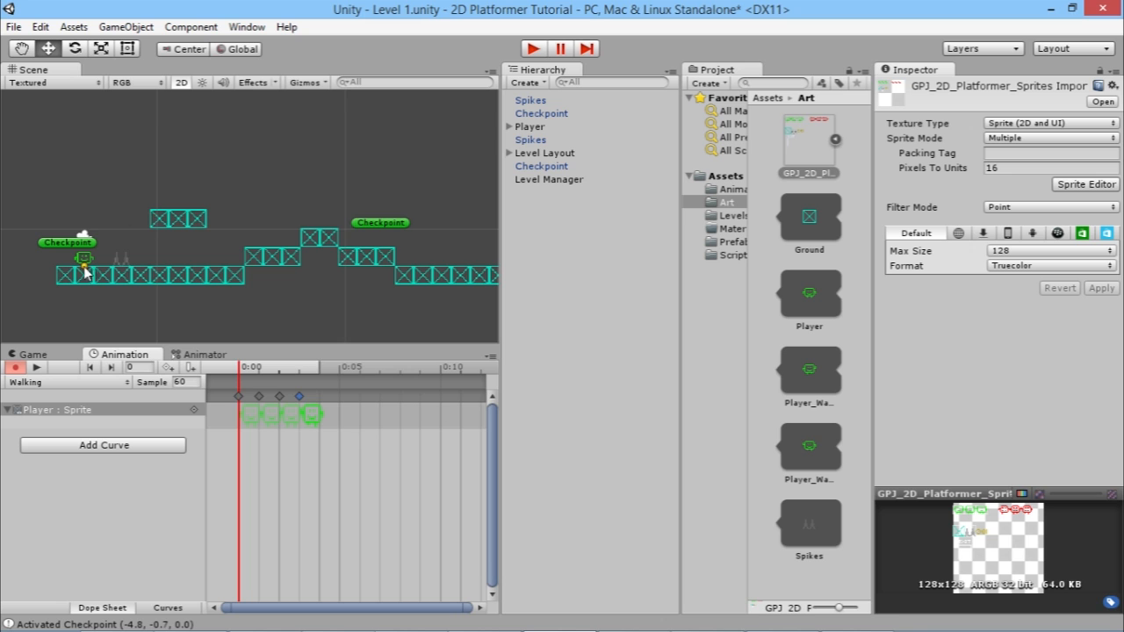
Preview the Walking animation on the player character up close in the scene, and stop the playback
scroll(79, 270, up, 4)
middle_drag(68, 280, 419, 181)
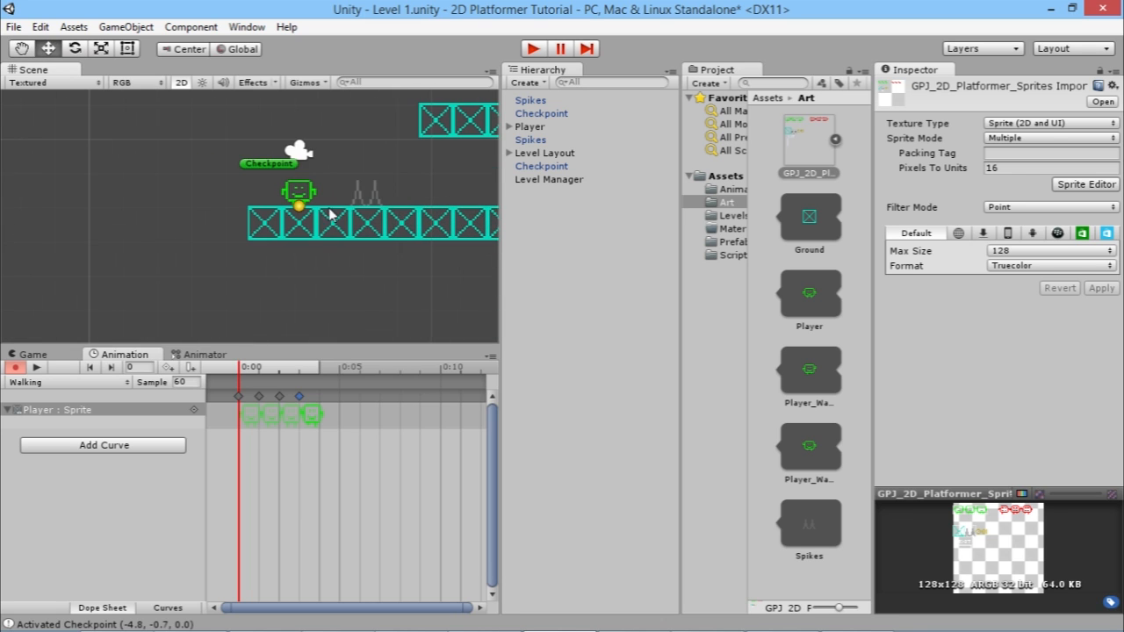
middle_drag(304, 181, 279, 241)
scroll(285, 230, up, 4)
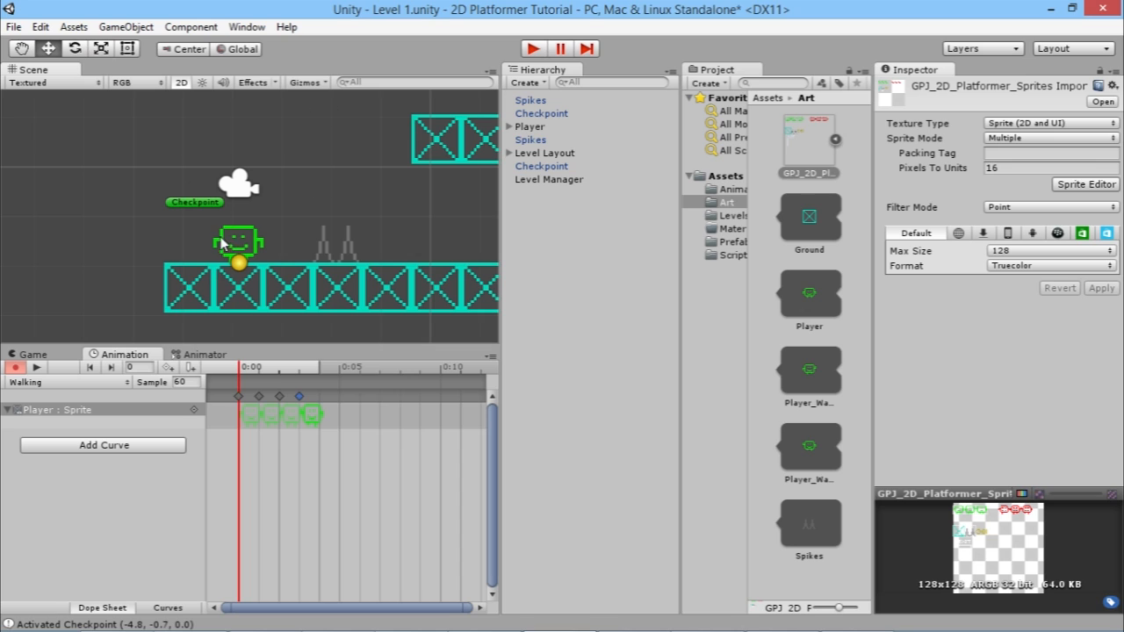
click(37, 368)
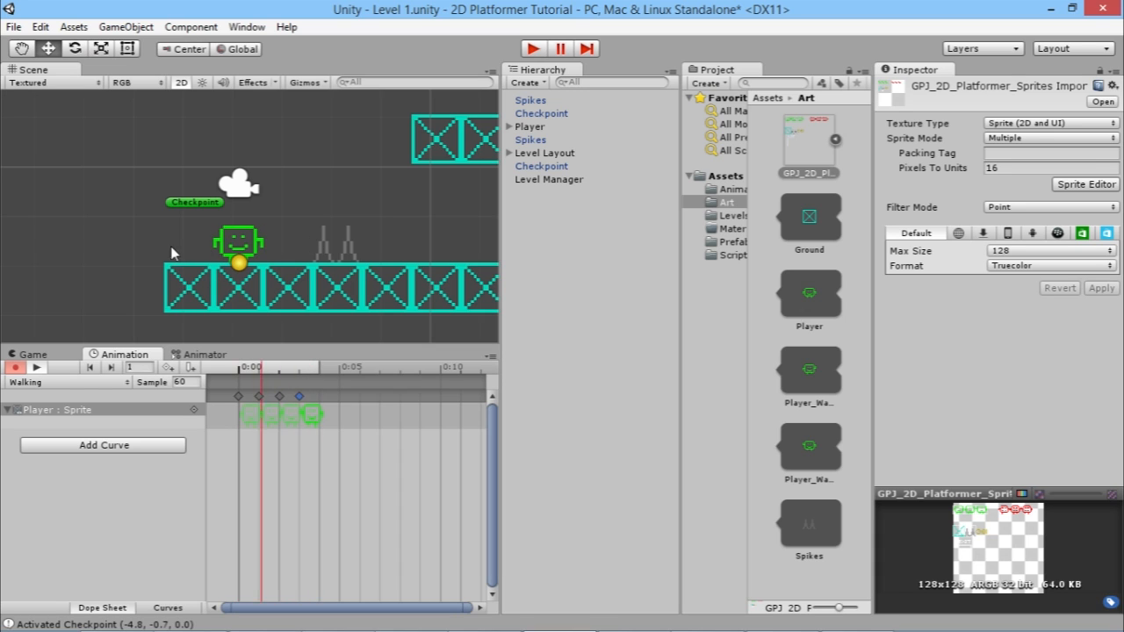
click(36, 369)
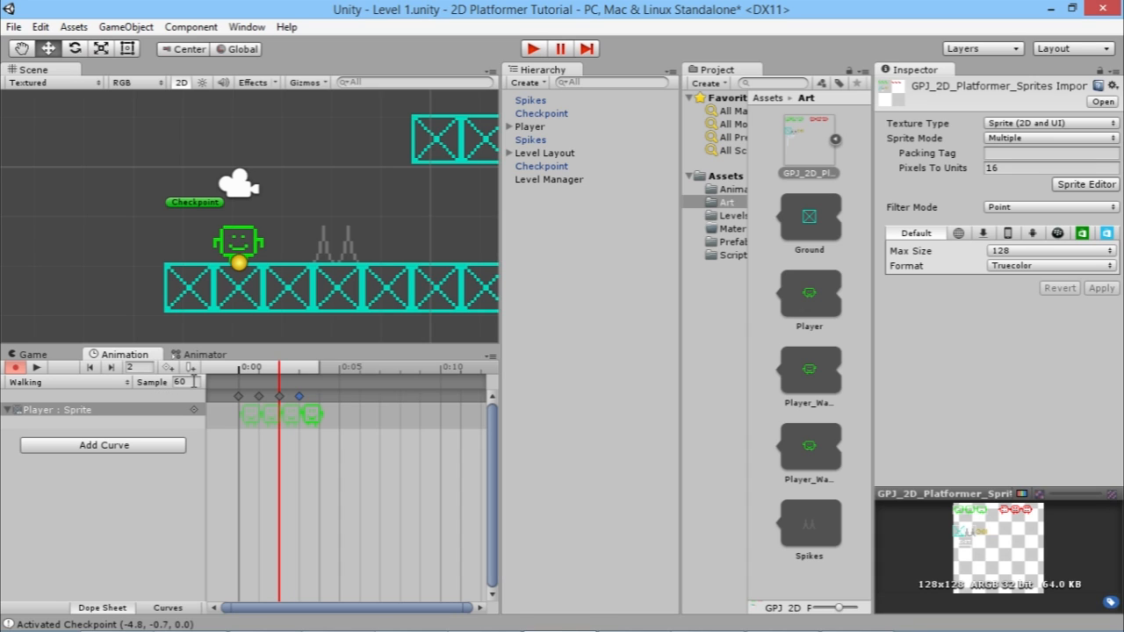
Set the Walking clip's sample rate to 20 and preview the animation
click(172, 385)
text(20)
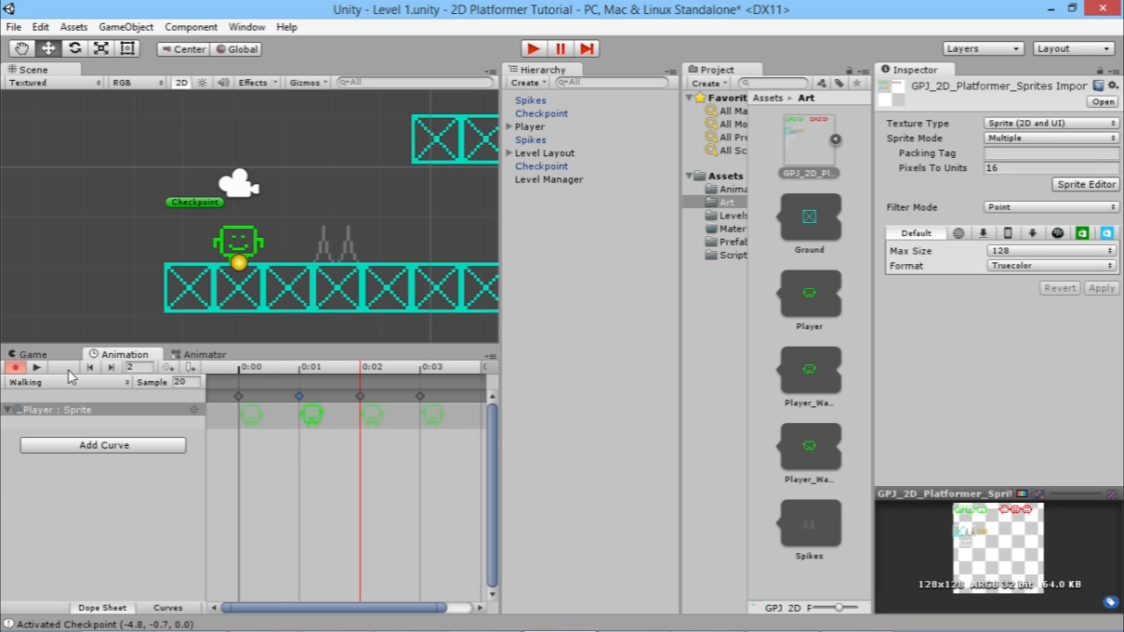
click(36, 368)
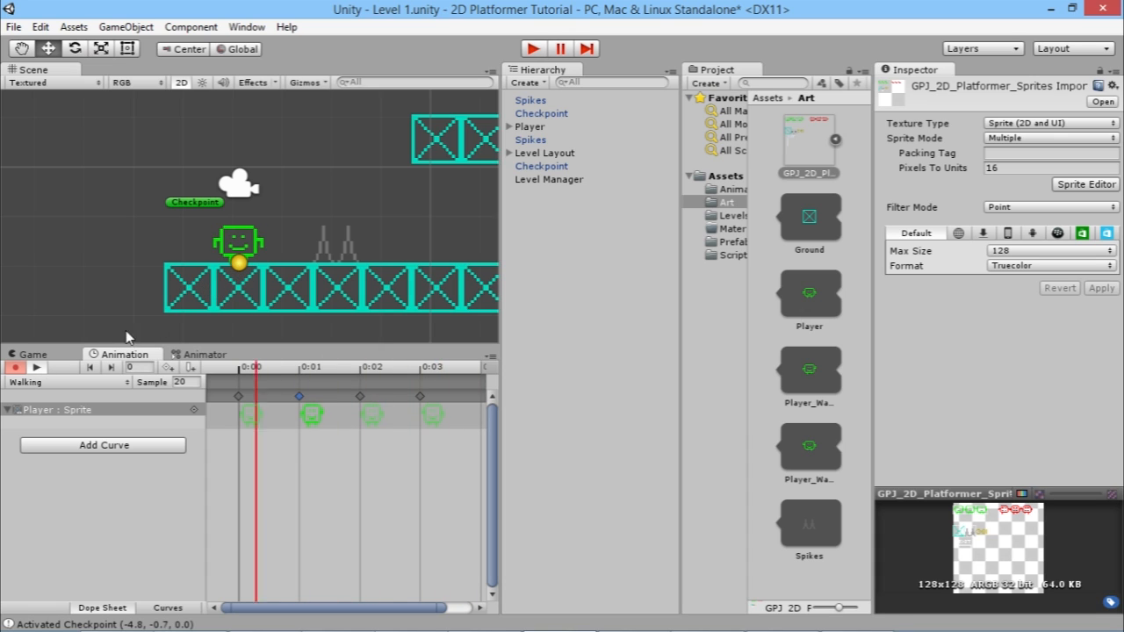
click(37, 369)
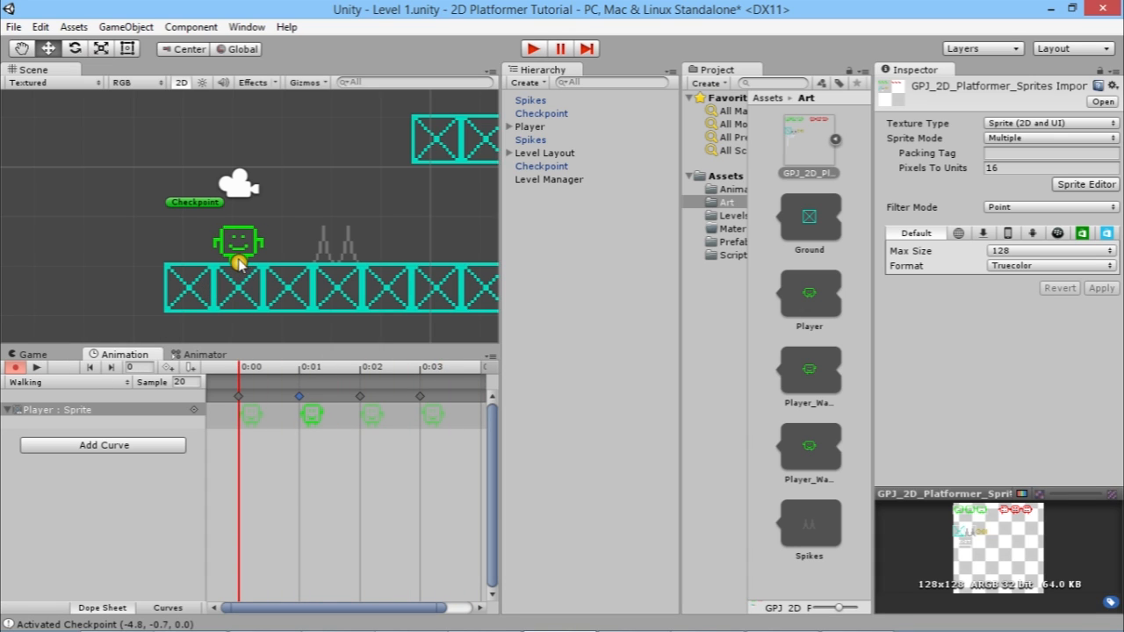
Deactivate the Ground Check object under Player, undoing the keyed attempt and repeating it with animation recording off
click(532, 128)
click(510, 128)
click(571, 155)
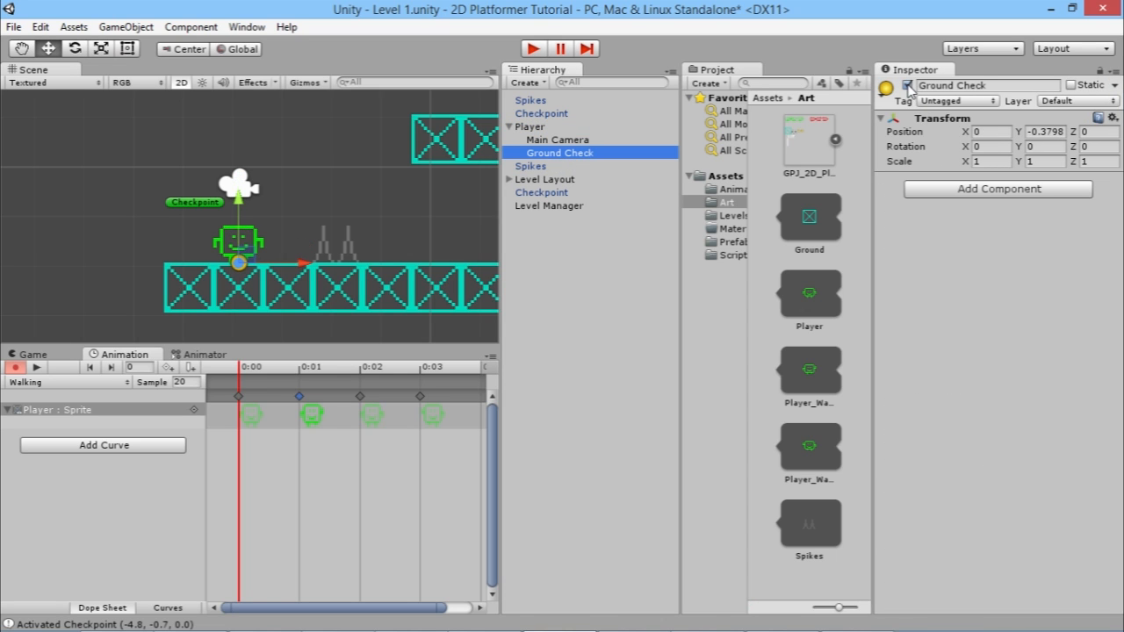
click(908, 85)
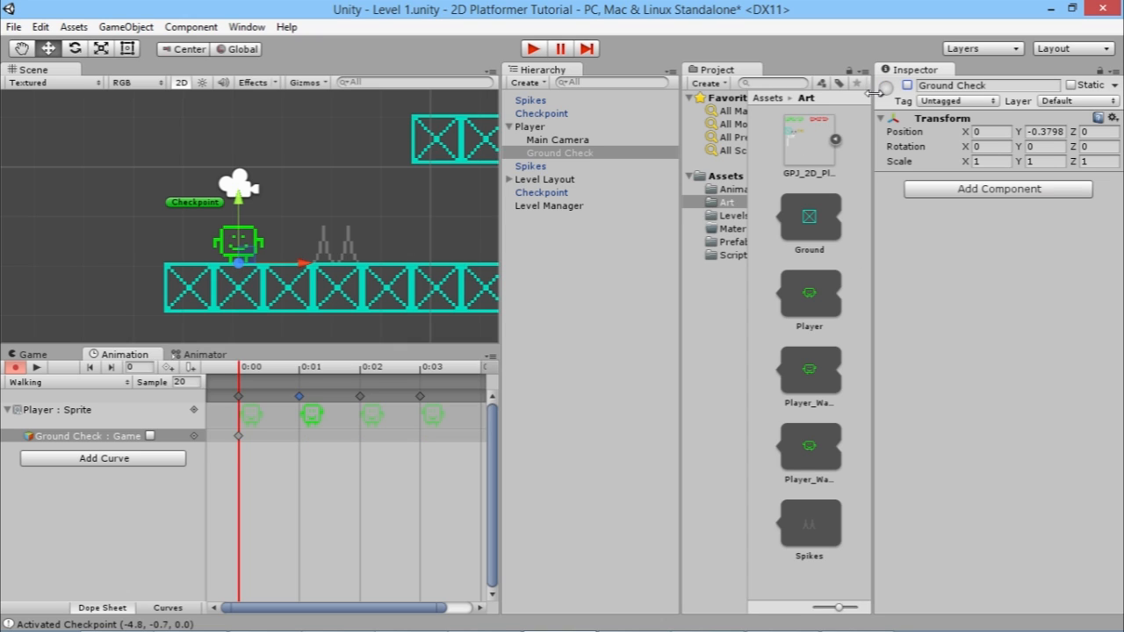
key(ctrl+z)
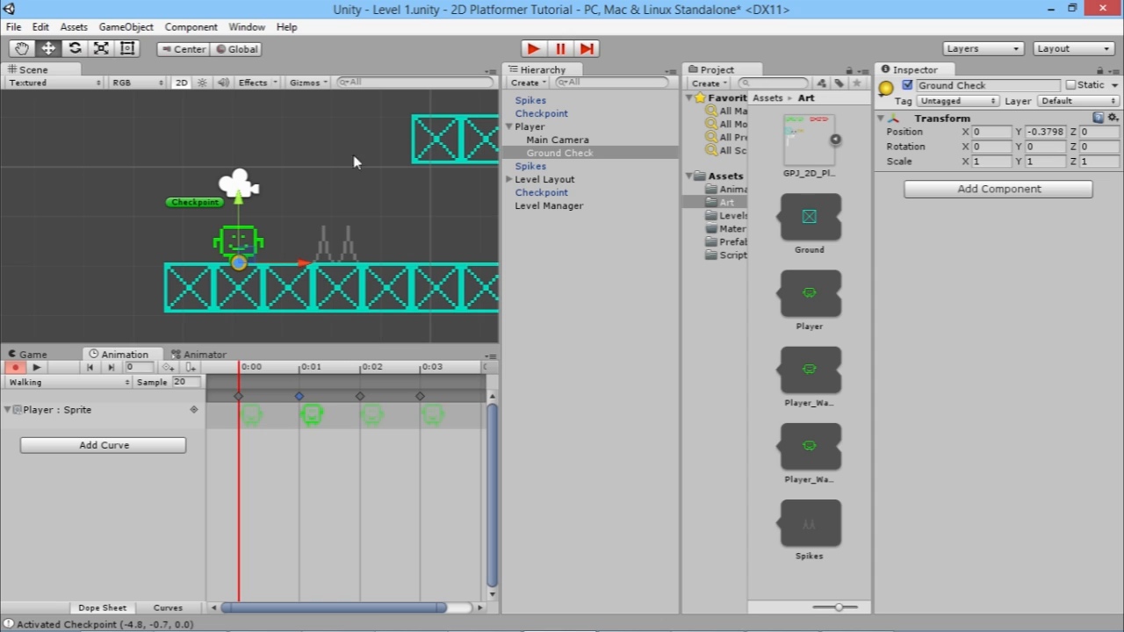
click(16, 369)
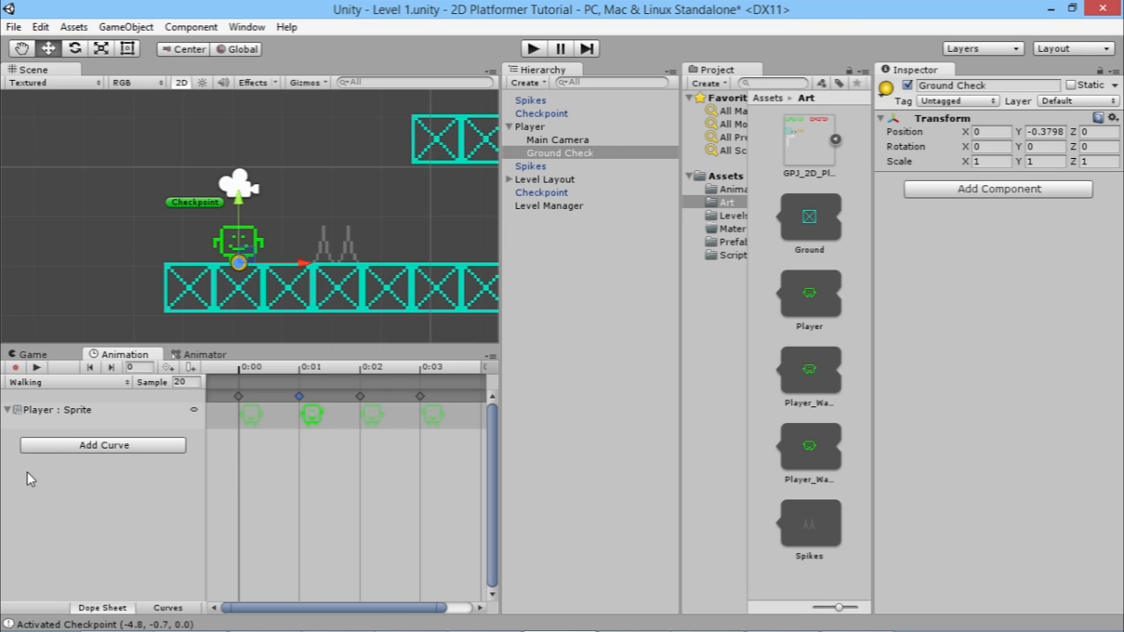
click(909, 85)
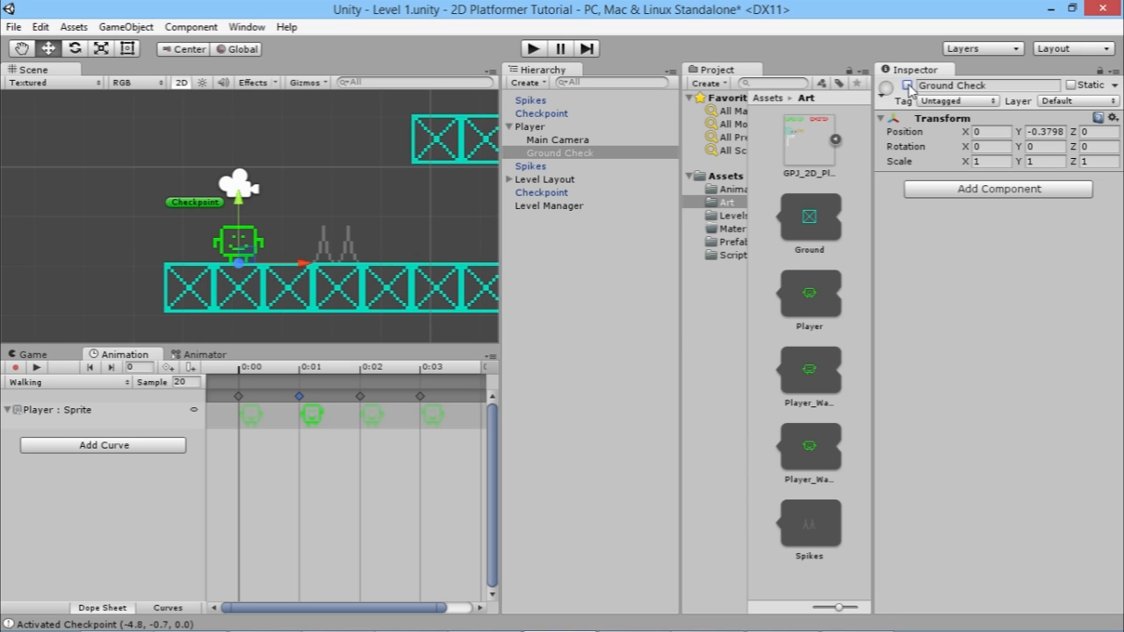
Turn animation recording back on, set the Walking clip's sample rate to 10 and preview the animation
click(15, 368)
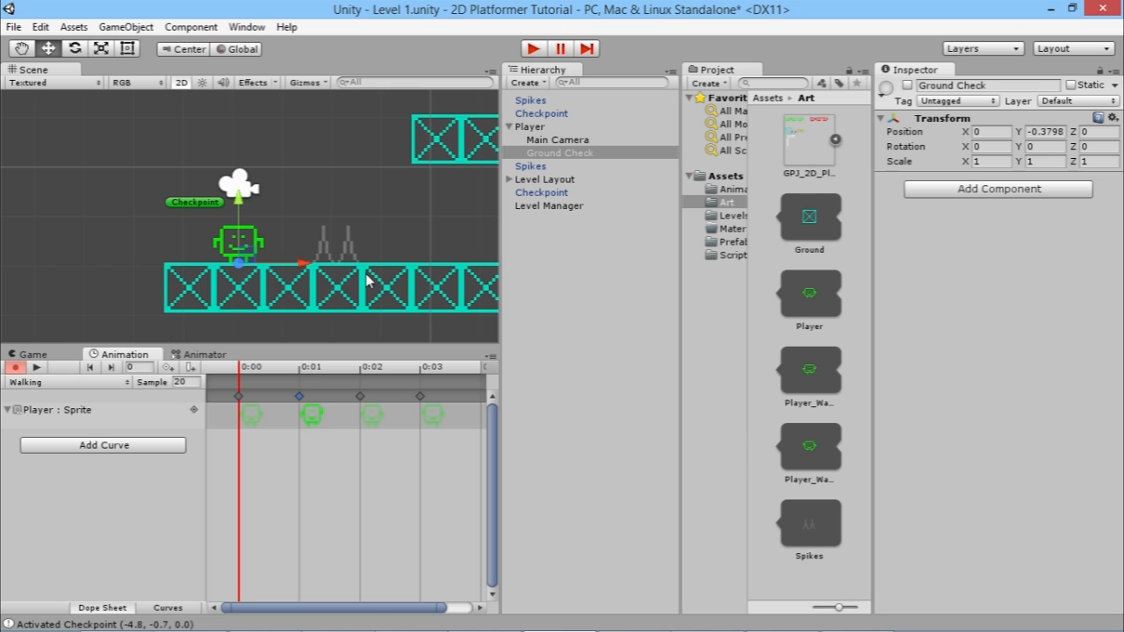
click(181, 383)
text(10)
click(37, 367)
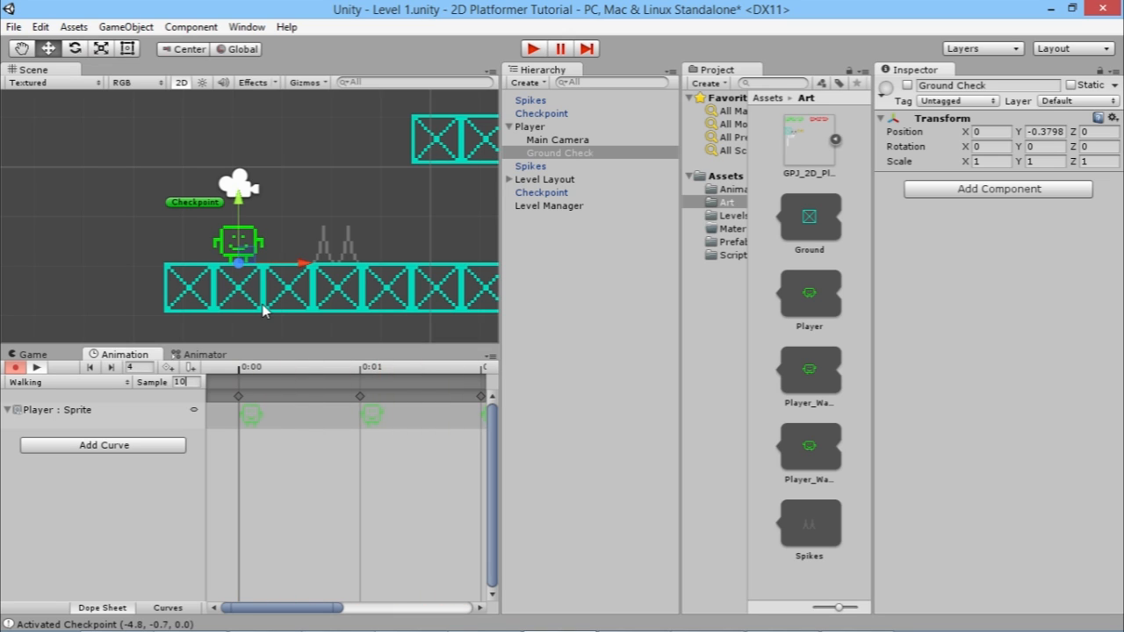
click(36, 369)
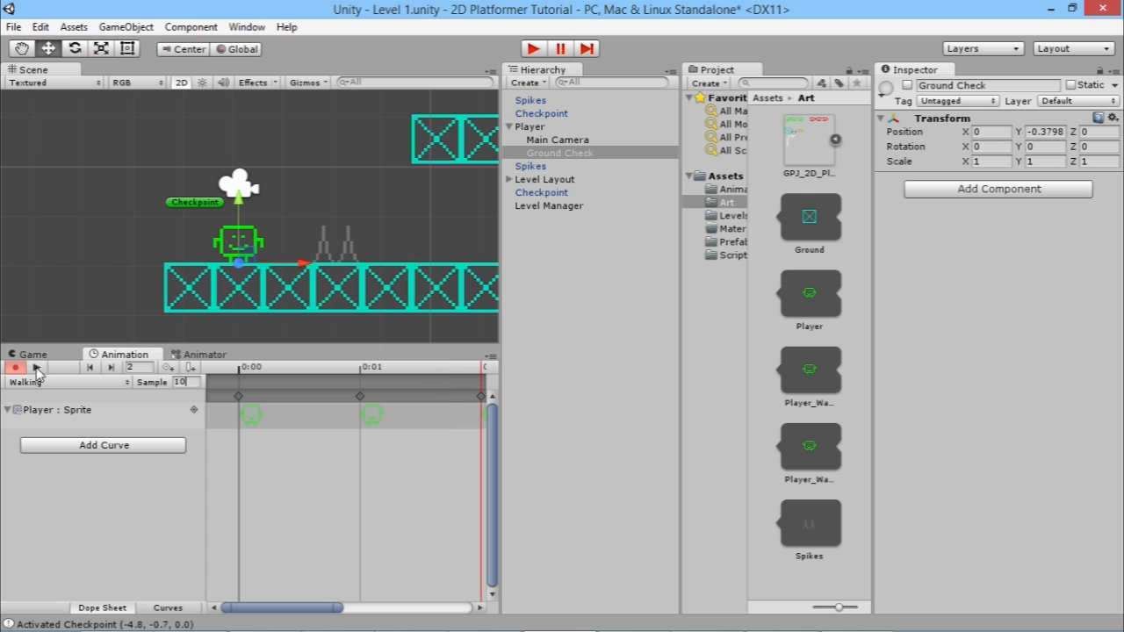
Turn off animation recording and reactivate the Ground Check object under Player
click(14, 369)
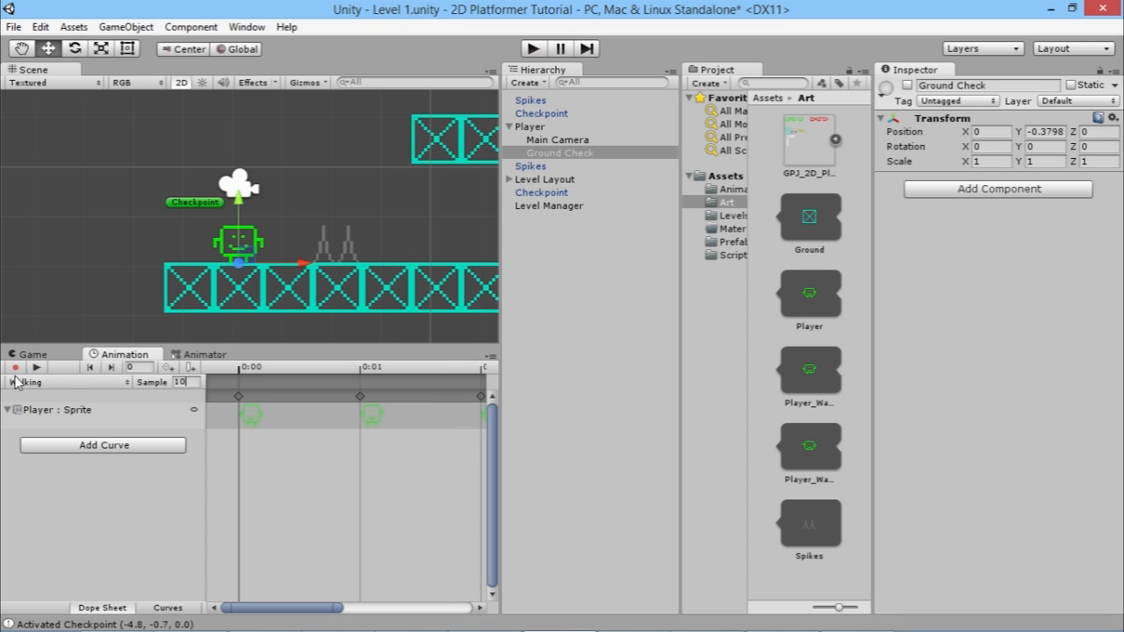
click(577, 153)
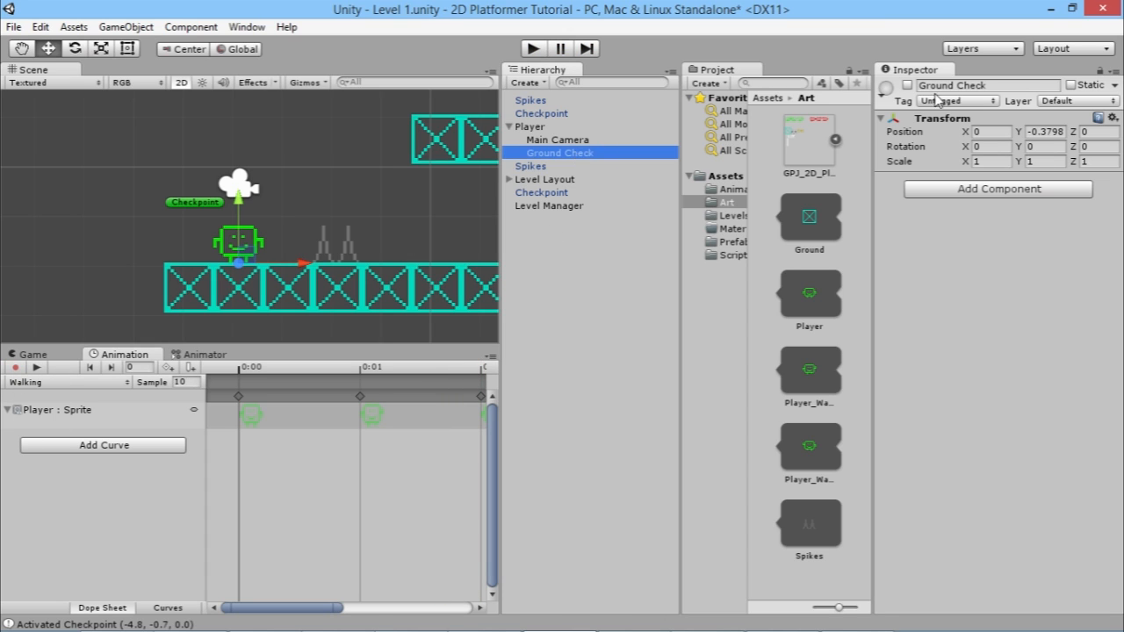
click(907, 86)
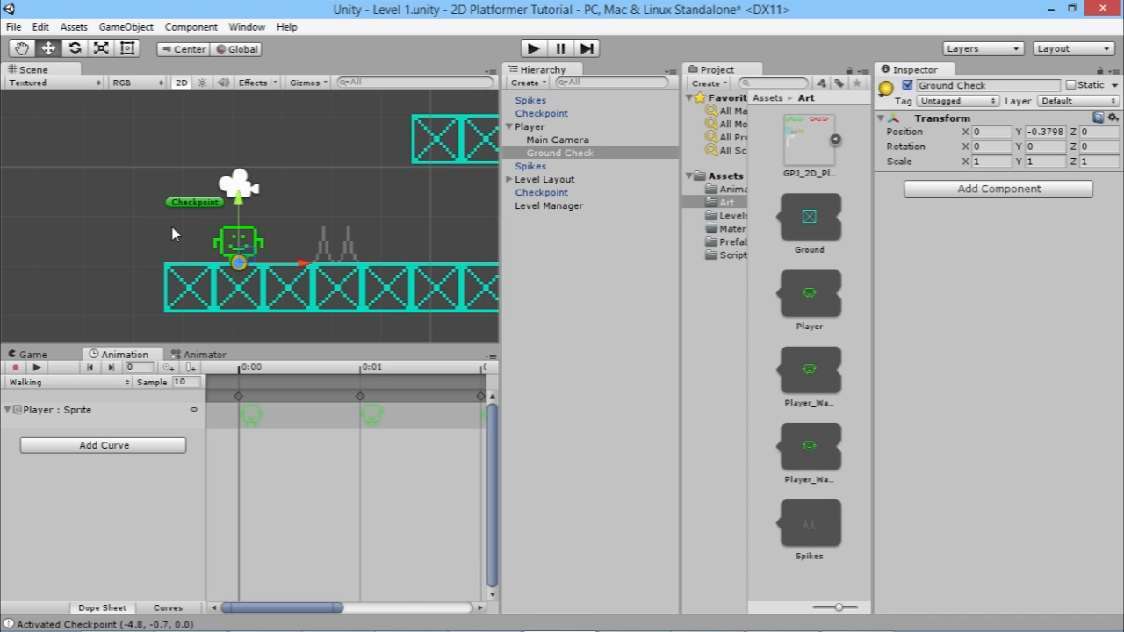
Playtest the level by walking the player in both directions and jumping, and stop play mode
scroll(172, 232, down, 4)
click(33, 355)
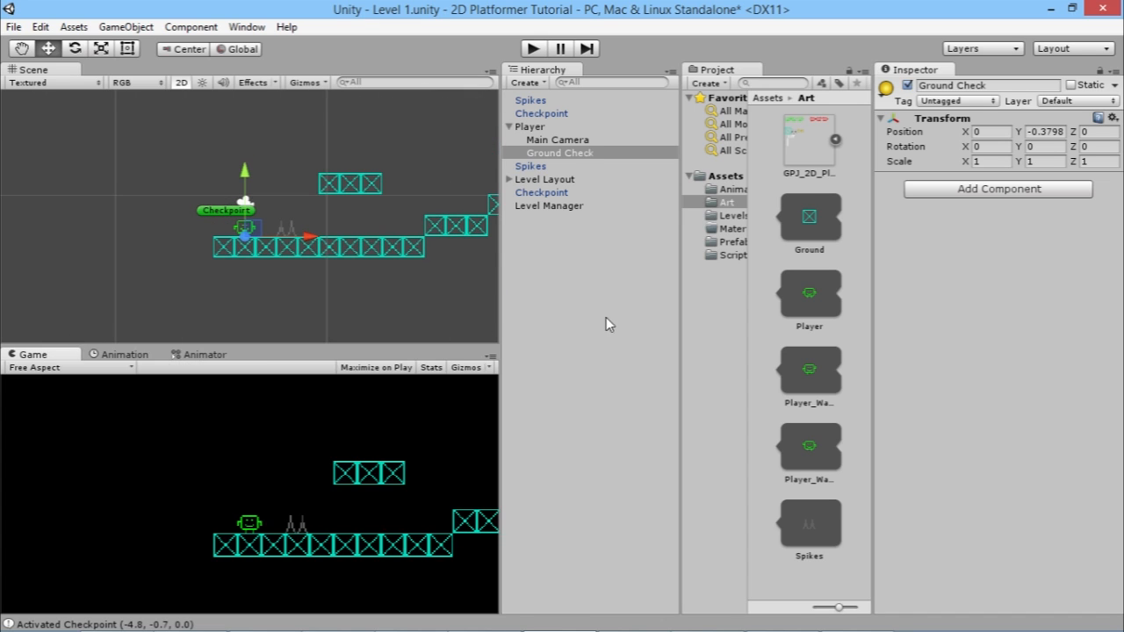
click(533, 49)
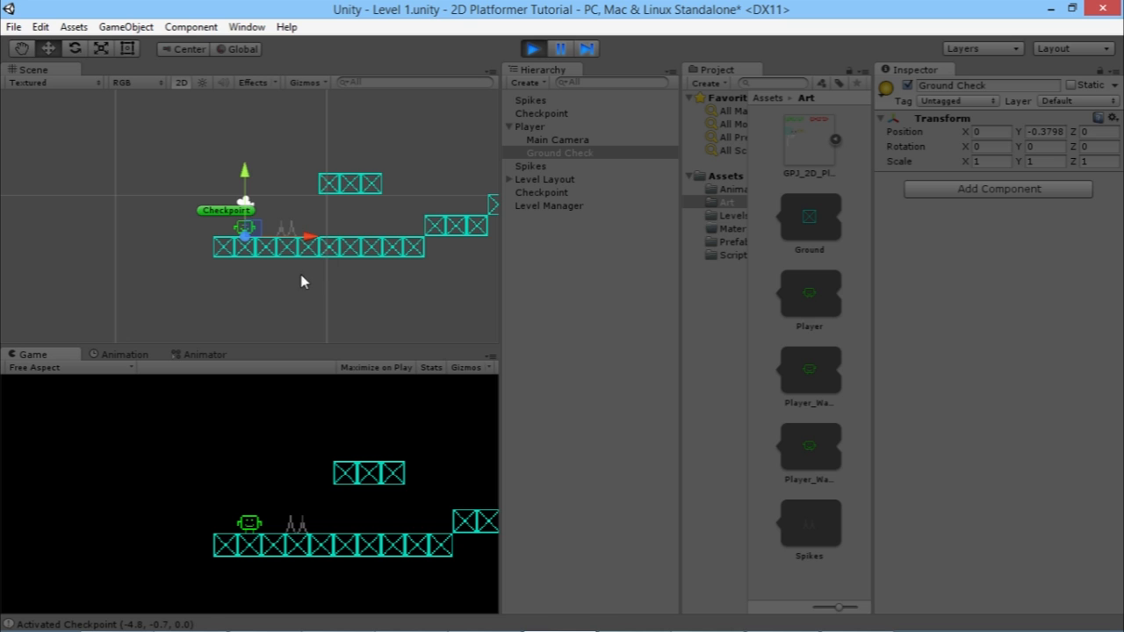
key(a)
key(d)
key(a)
key(d)
key(space)
key(d)
key(a)
key(space)
key(d)
key(space)
key(a)
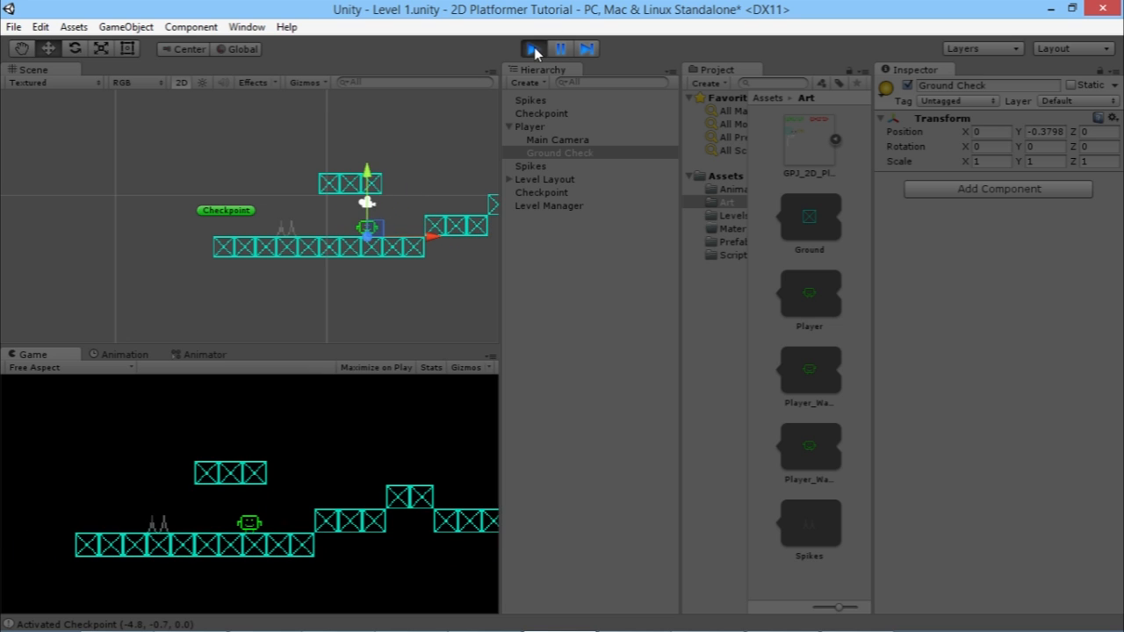
click(533, 48)
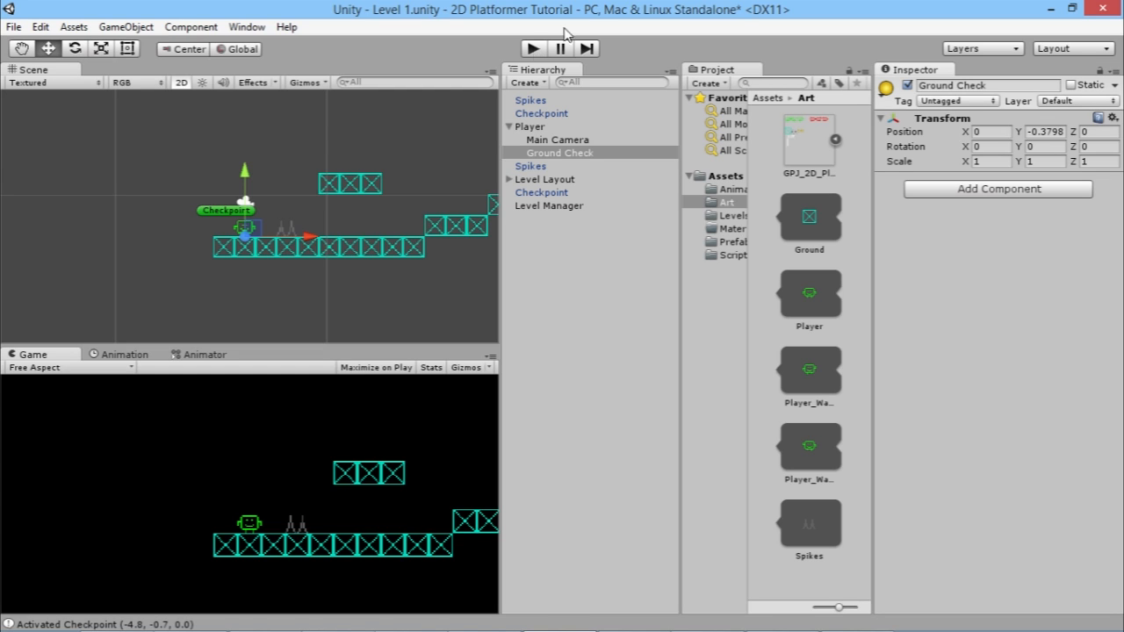
Open the PlayerController script from the Scripts folder in the code editor
click(733, 255)
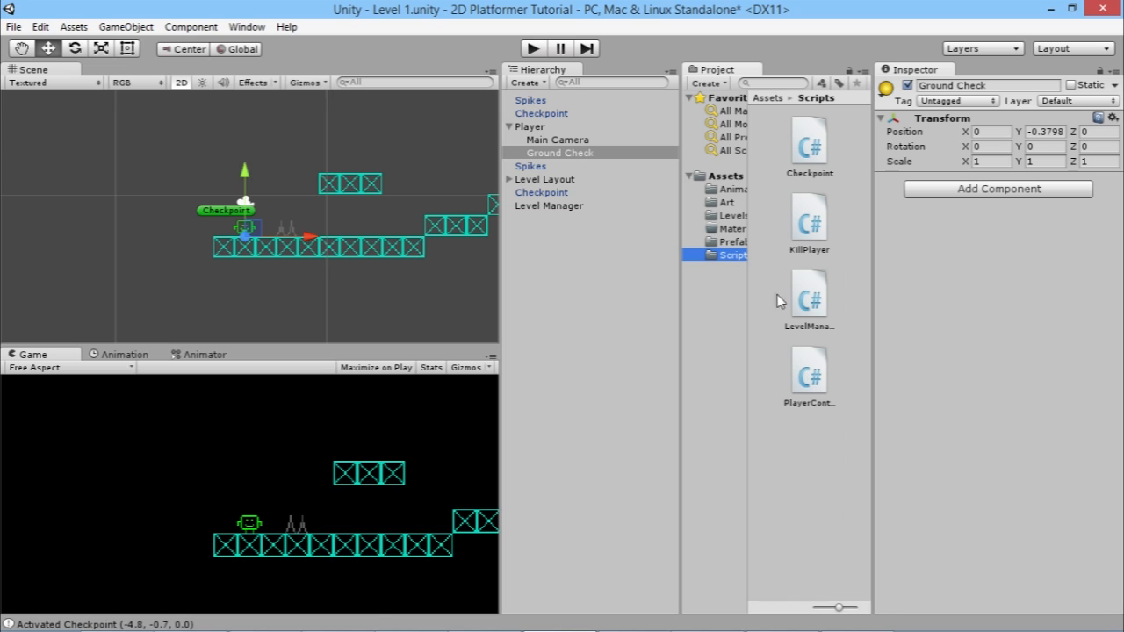
click(817, 377)
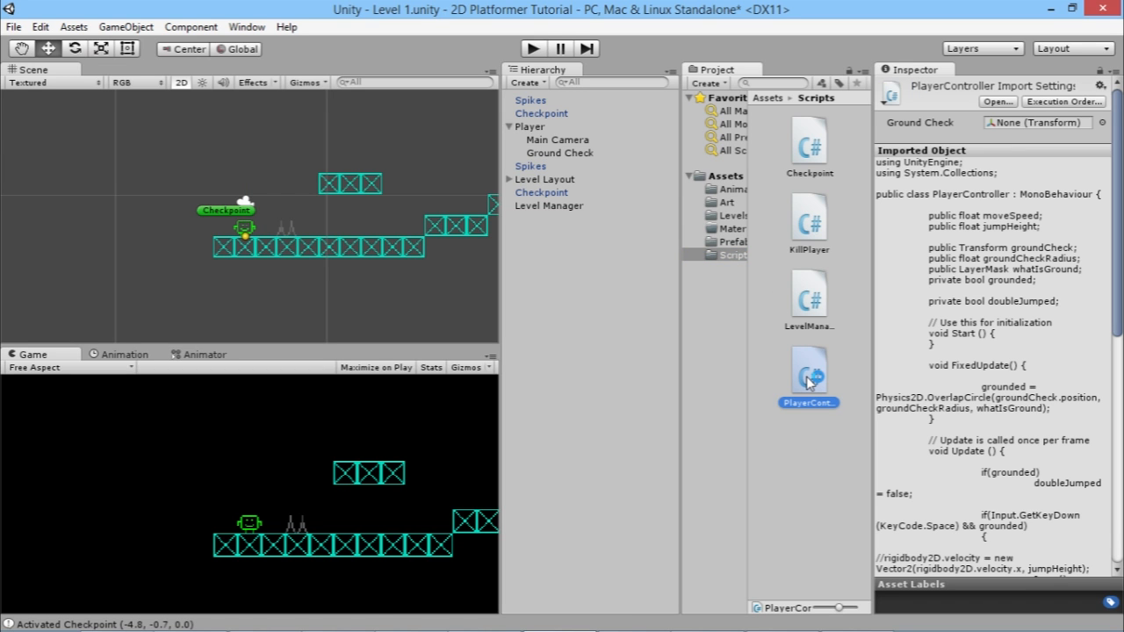
double_click(809, 379)
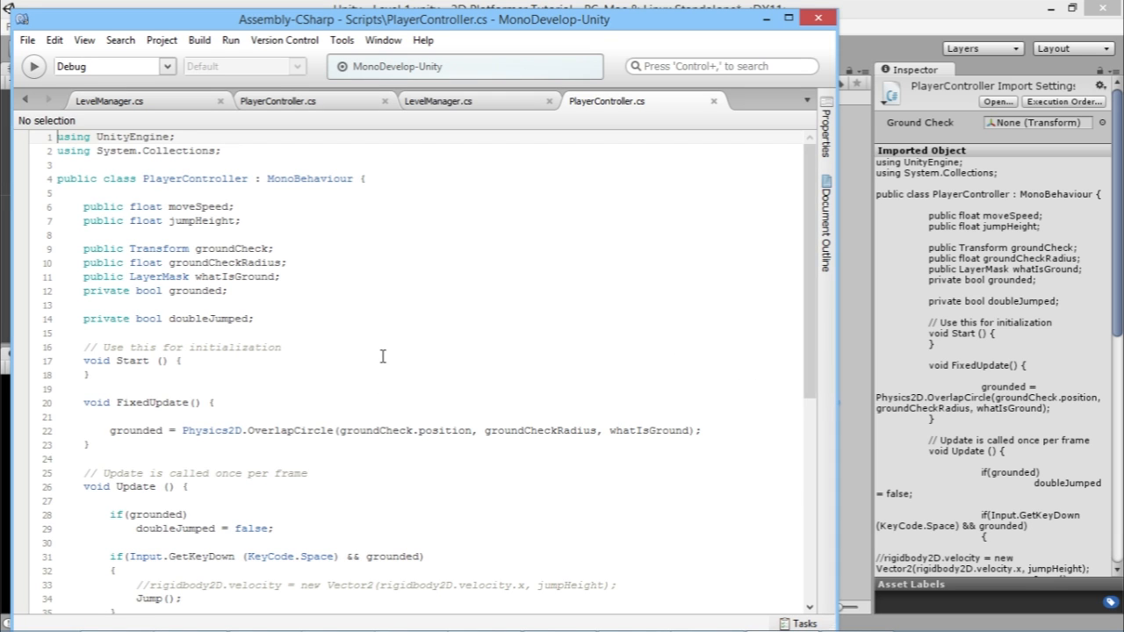
Return to Unity and examine the Animator component on the Player object
click(857, 191)
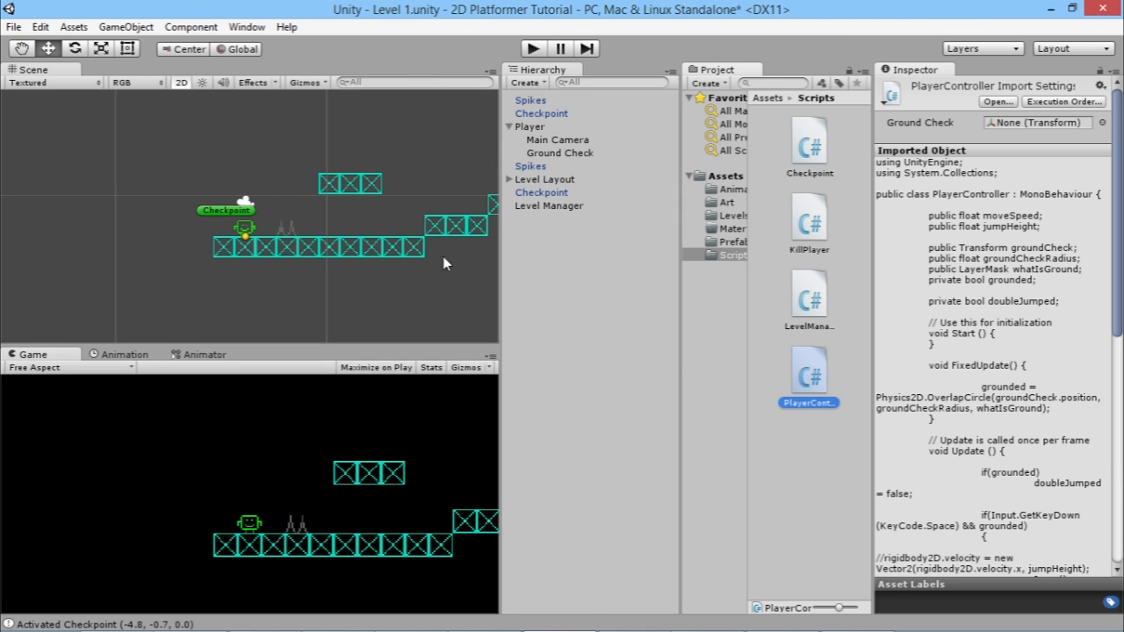
click(532, 127)
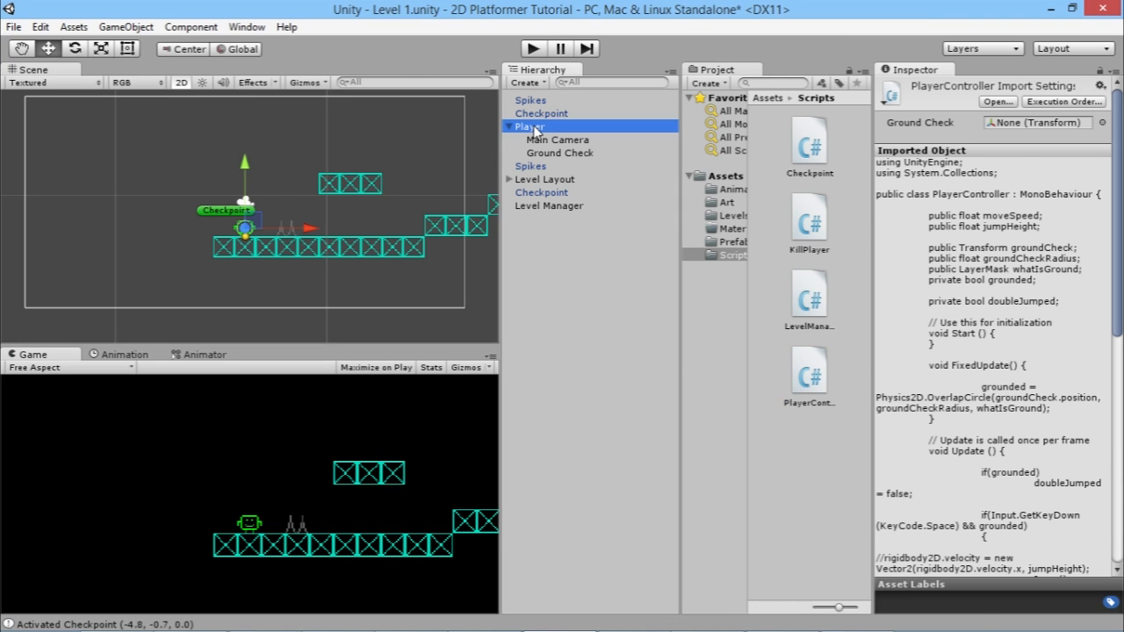
click(199, 355)
click(128, 357)
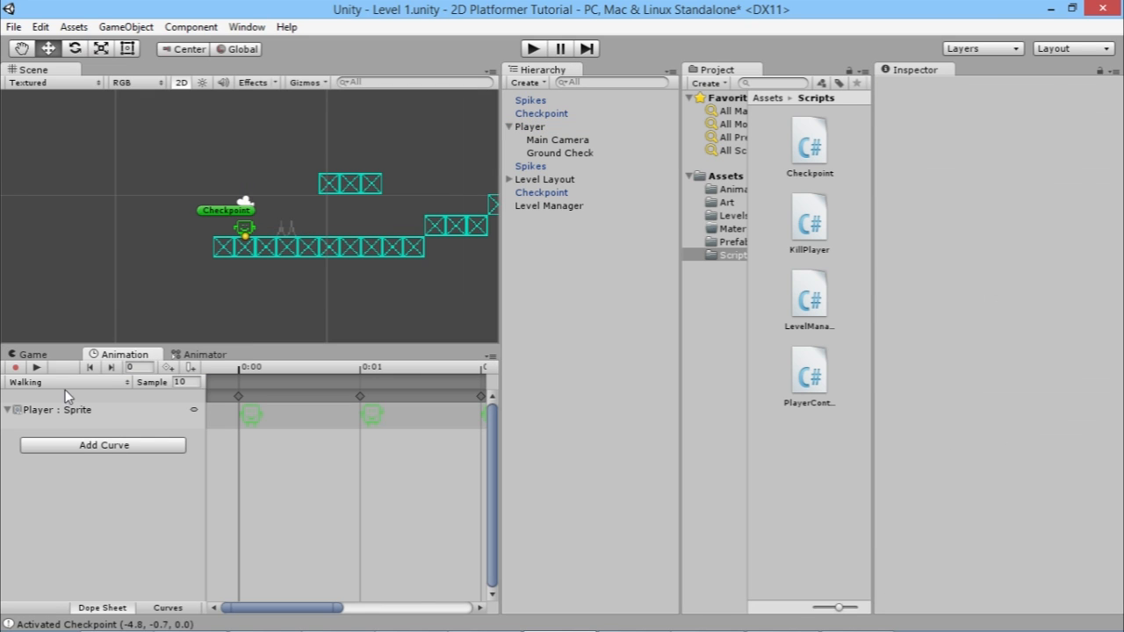
click(48, 356)
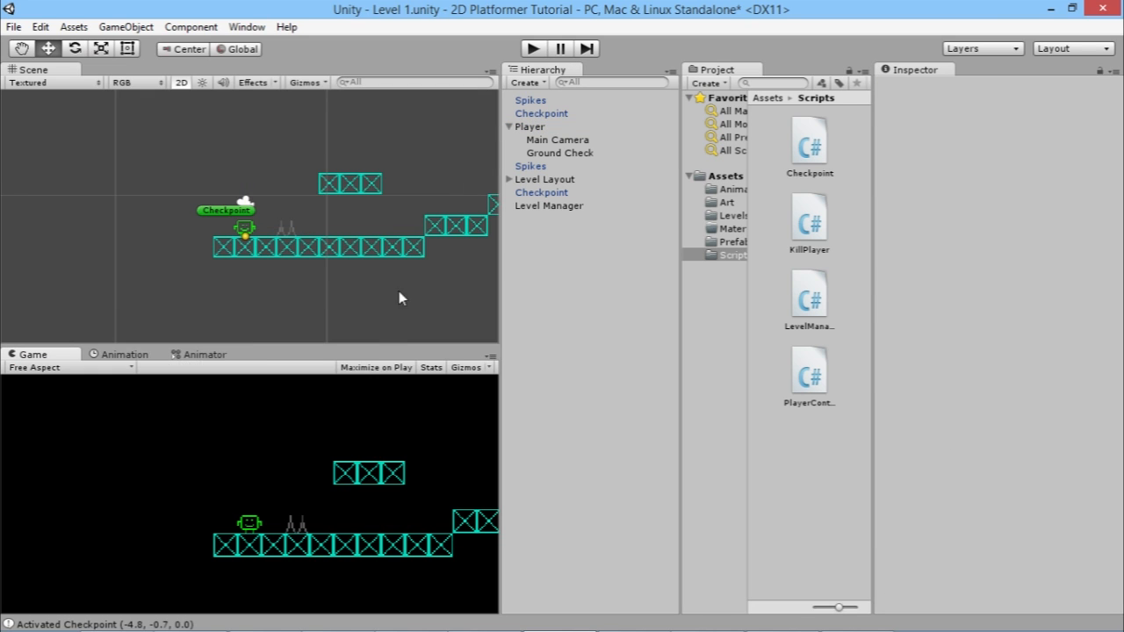
click(542, 130)
scroll(973, 243, down, 8)
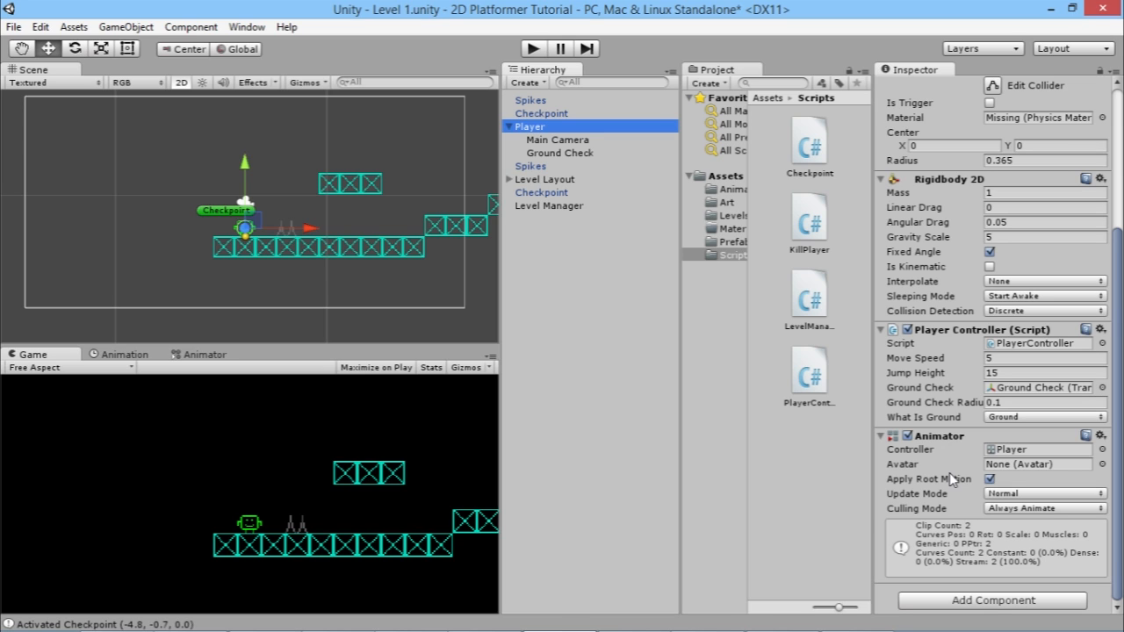
Switch to MonoDevelop and declare "private Animator anim;" below the doubleJumped variable in PlayerController
mouse_move(834, 625)
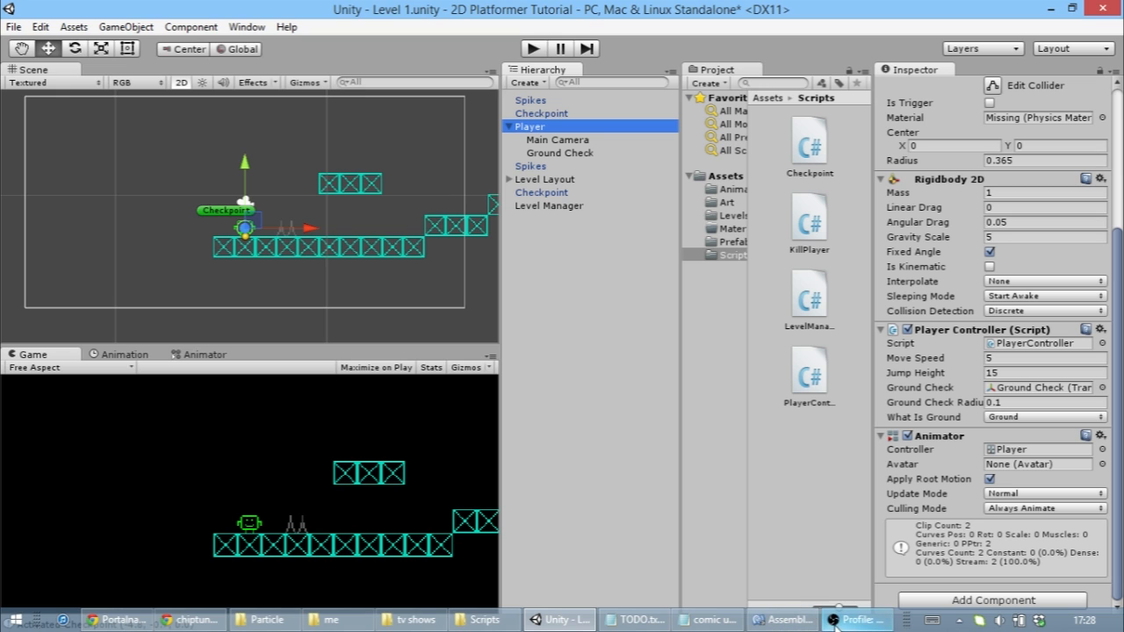
click(782, 620)
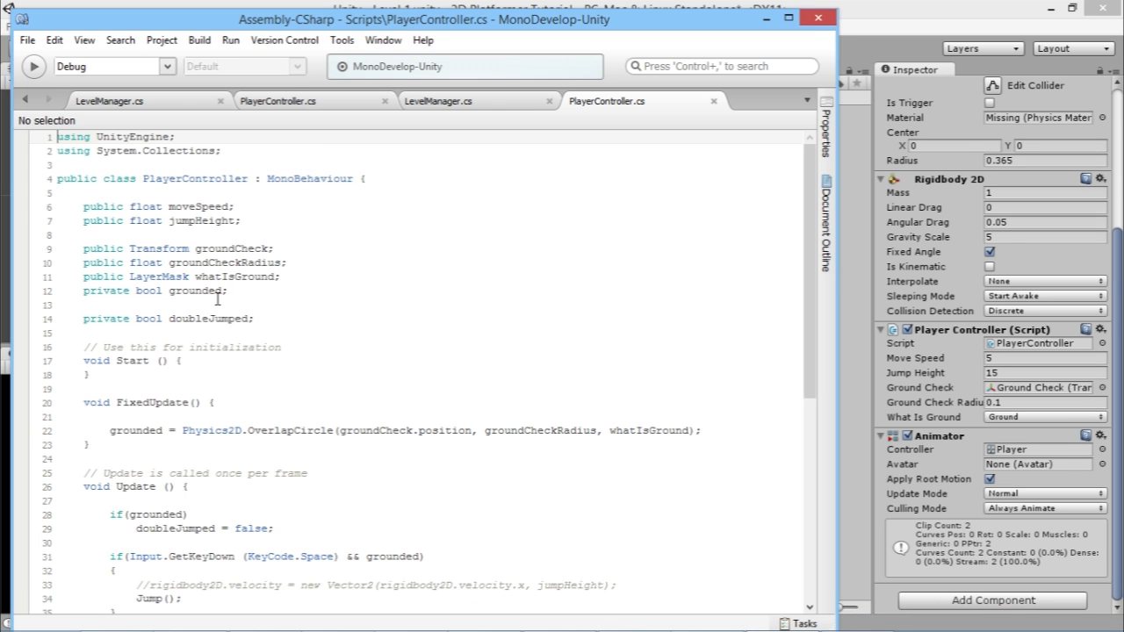
click(273, 323)
key(Return)
key(Return)
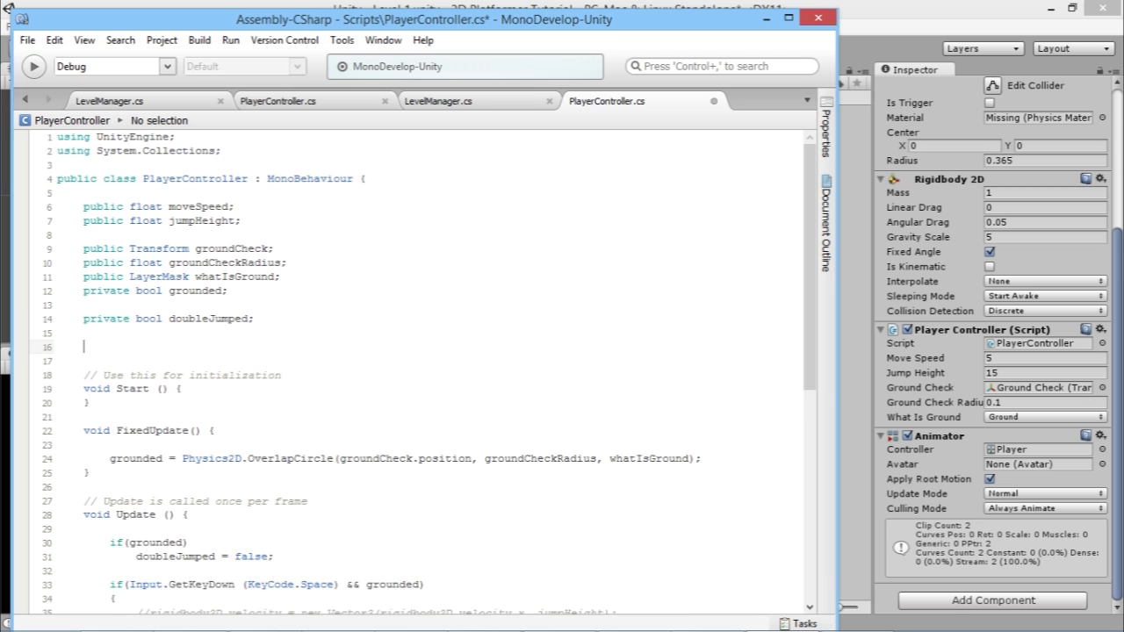
text(private)
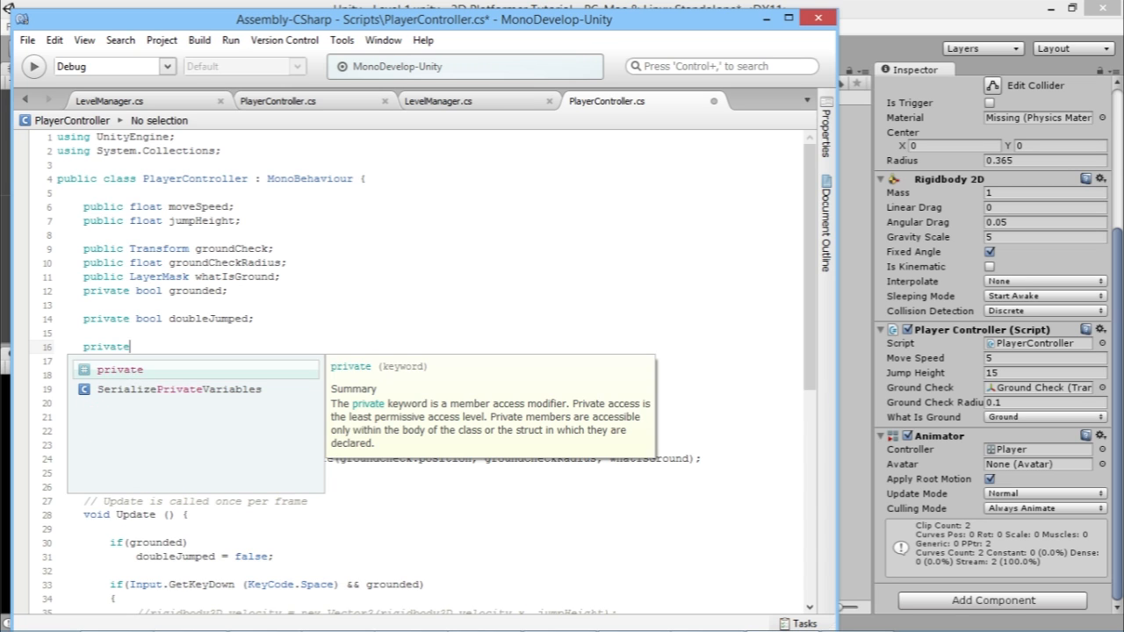
text( Animato)
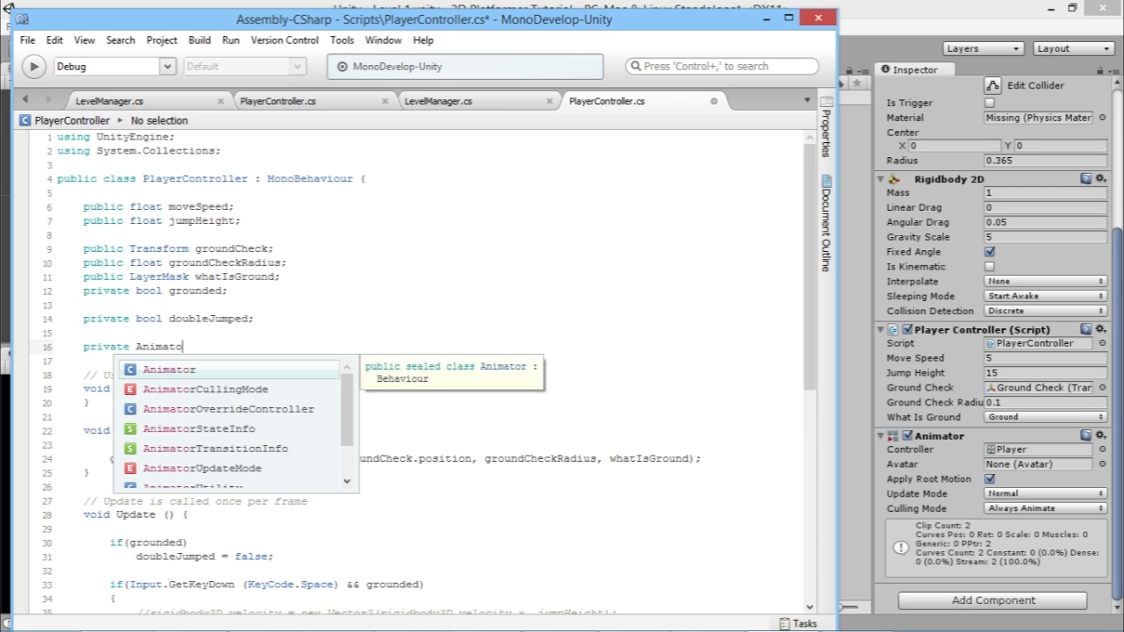
text(r anim;)
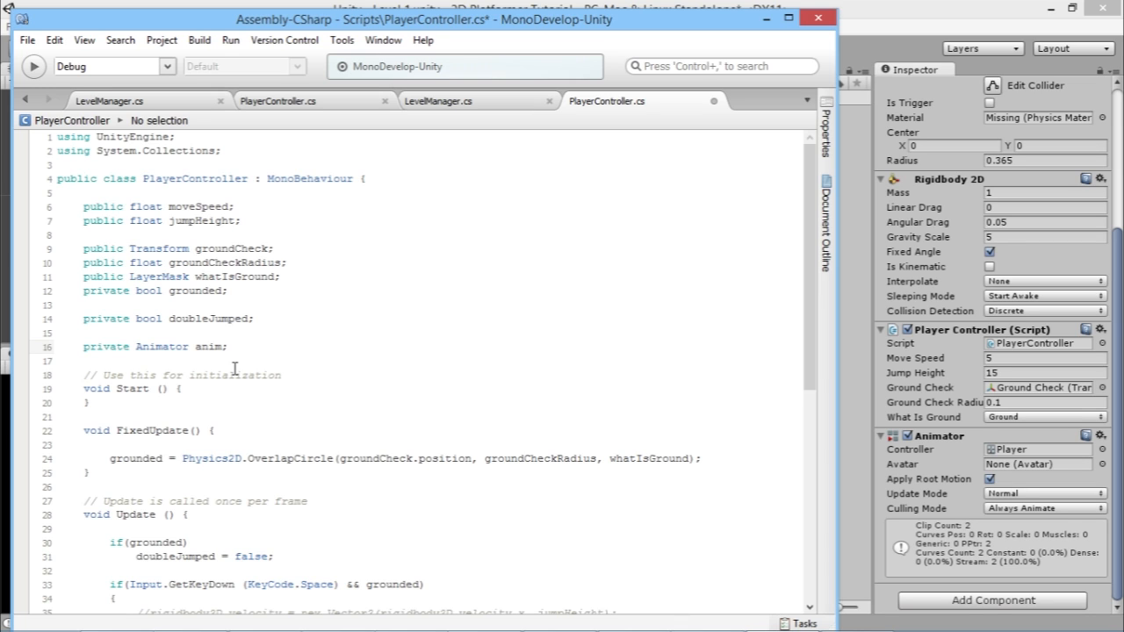
Assign the player's Animator in the Start method with "anim = GetComponent<Animator>();"
click(209, 388)
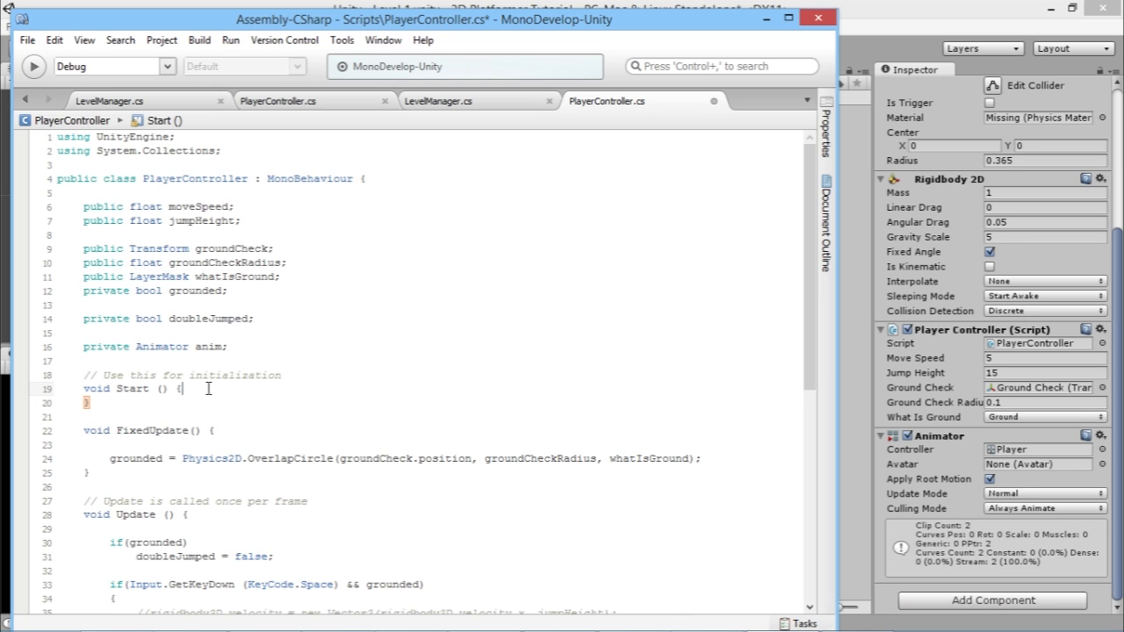
key(Return)
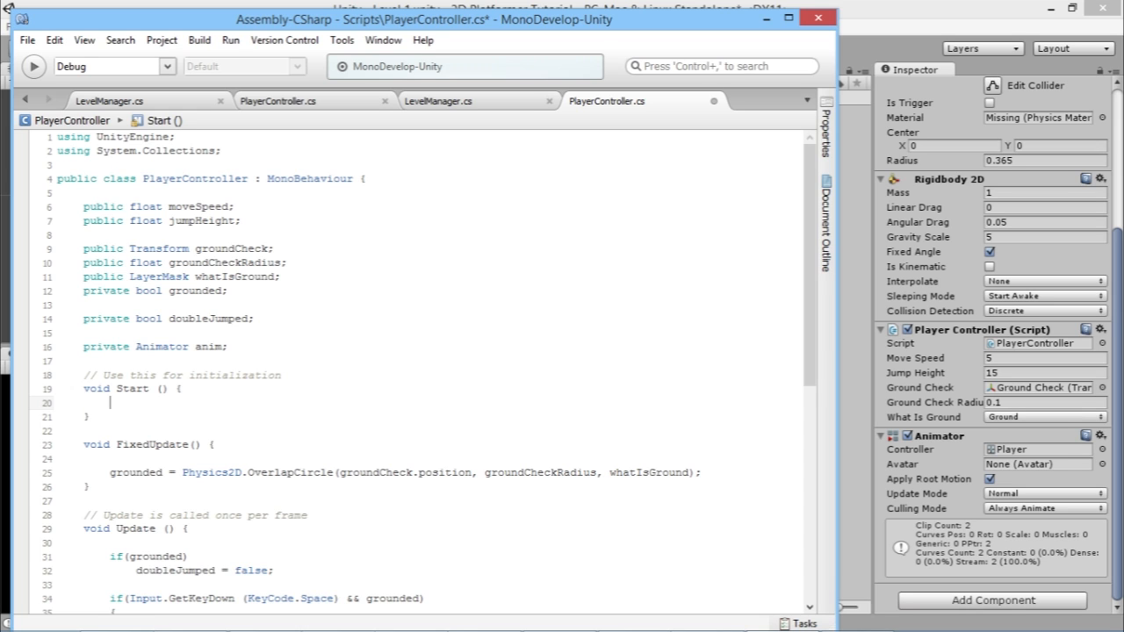
text(anim = getcomp)
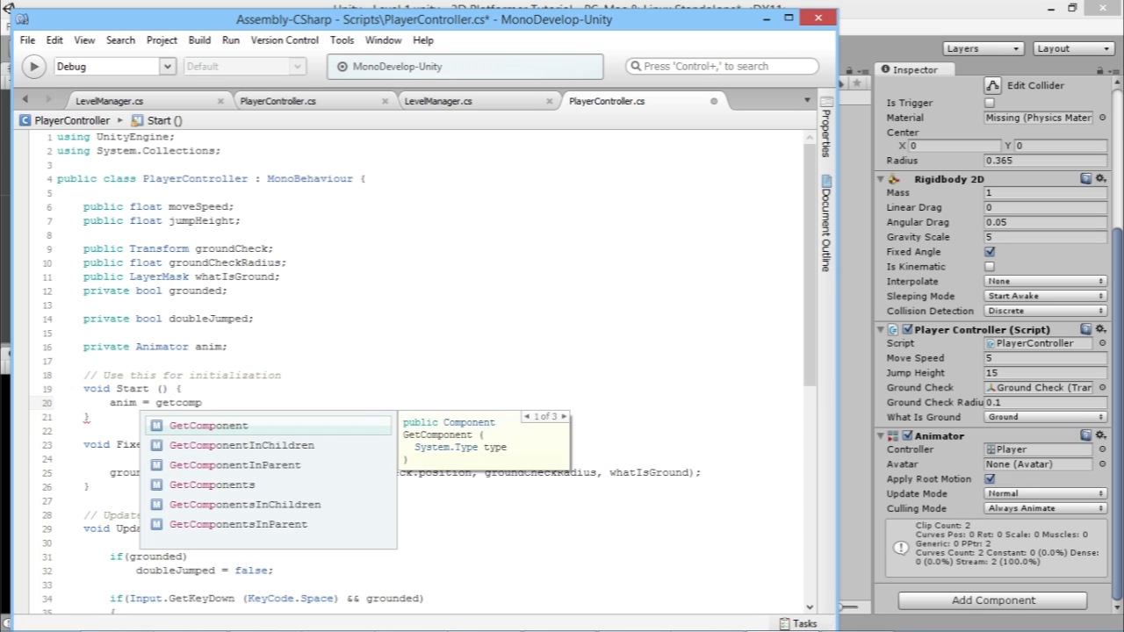
key(Return)
text(<)
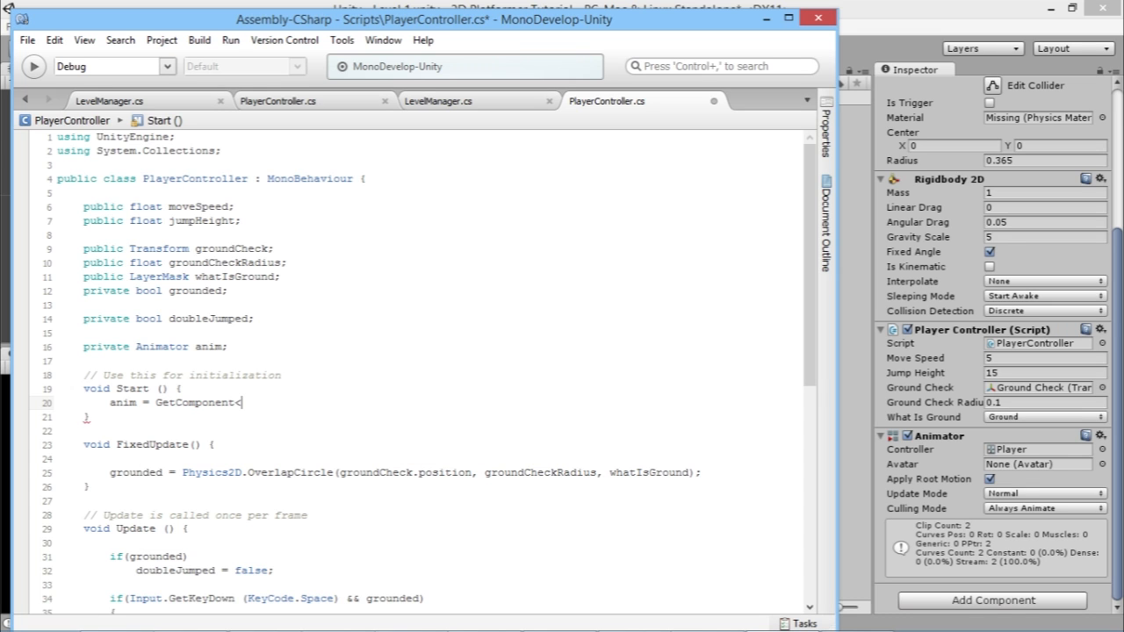
text(Animator)
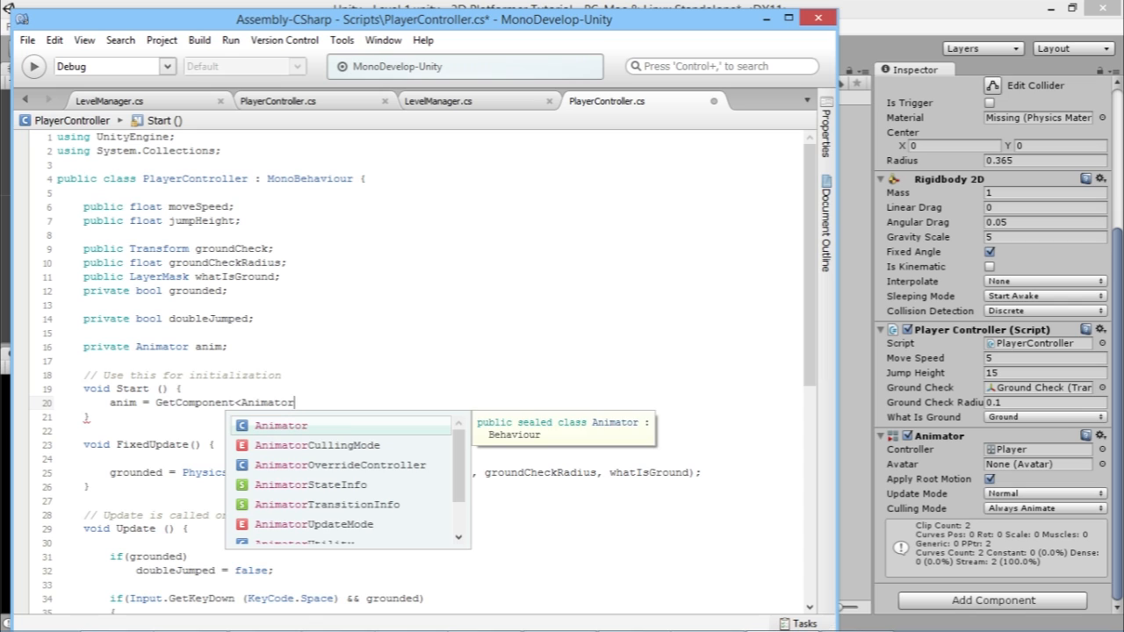
text(>())
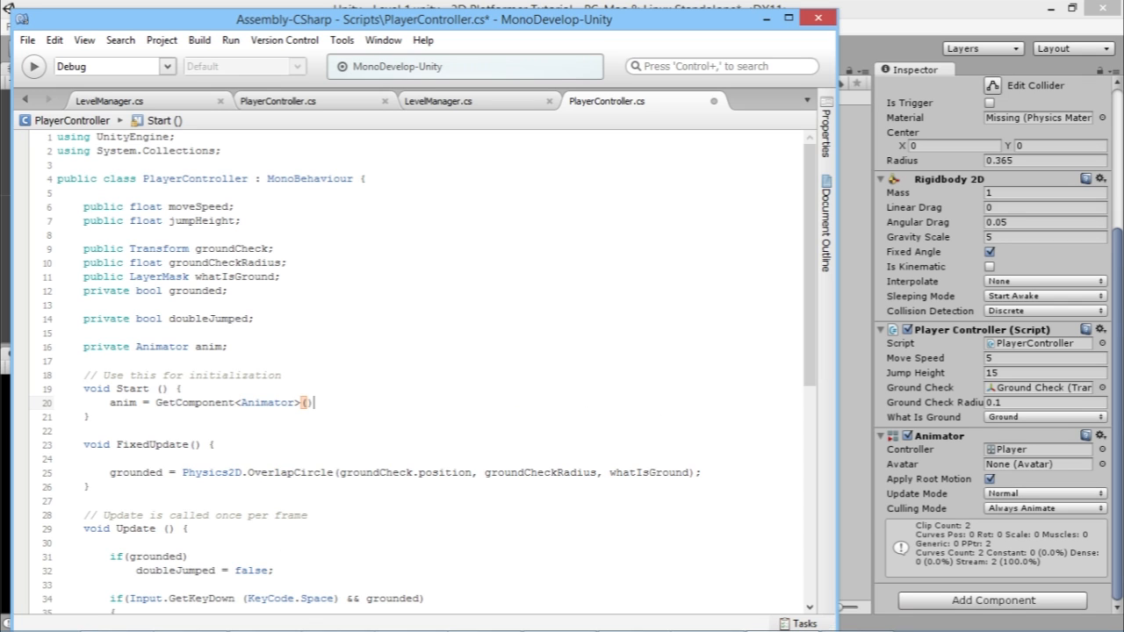
text(;)
Begin an "anim.SetFloat(" call at the end of the Update method, below the KeyCode.A block
scroll(431, 358, down, 6)
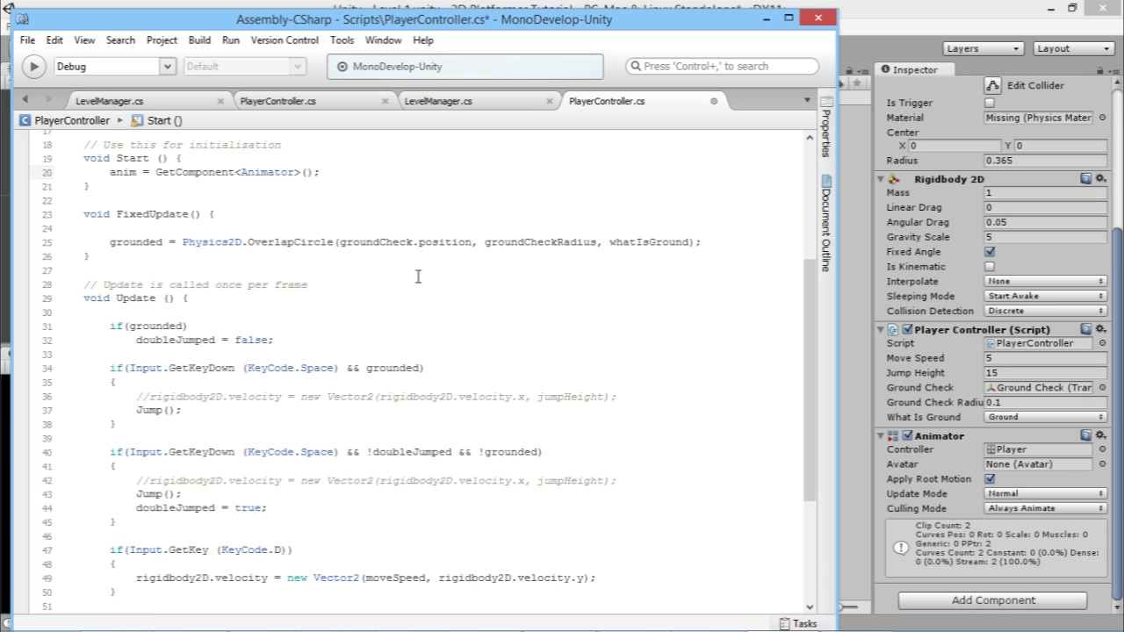
scroll(430, 297, down, 5)
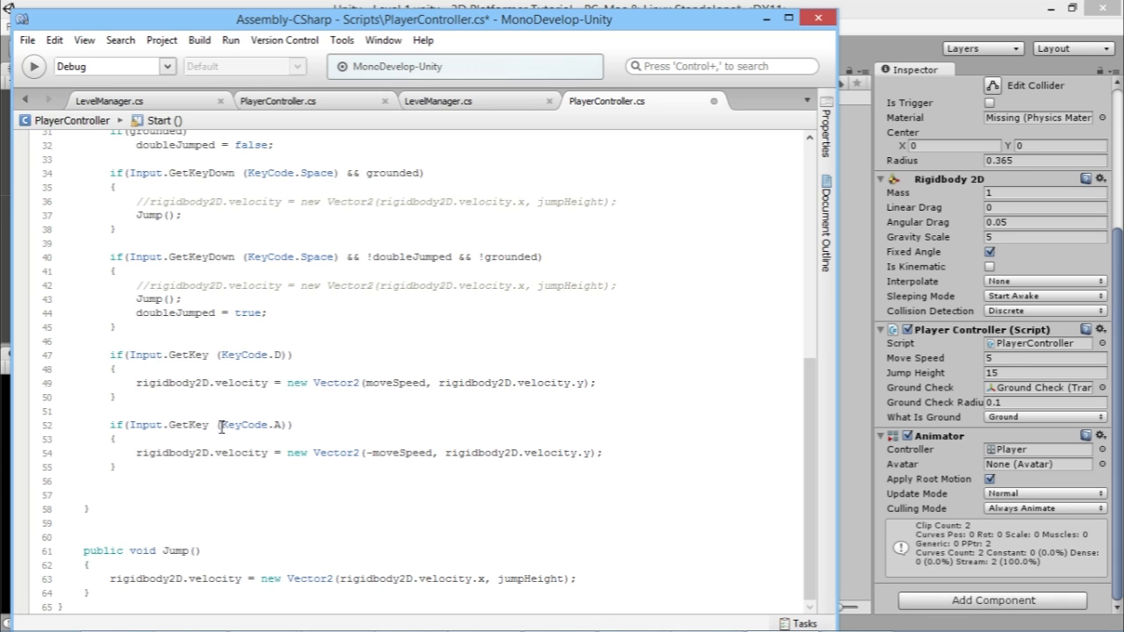
click(184, 494)
text(ani)
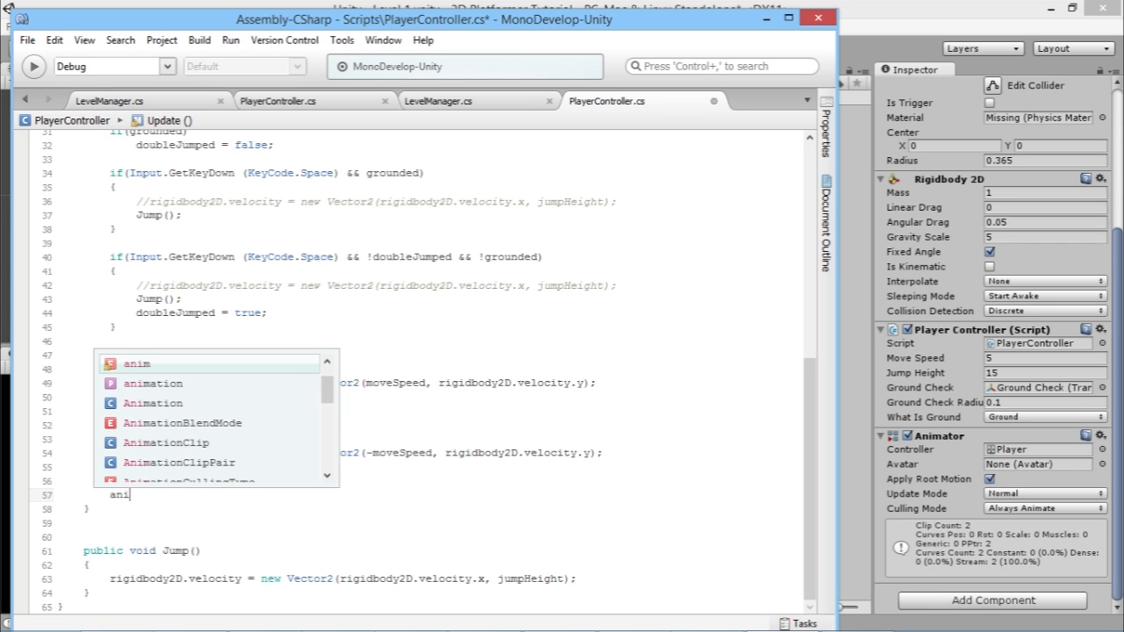
text(m.se)
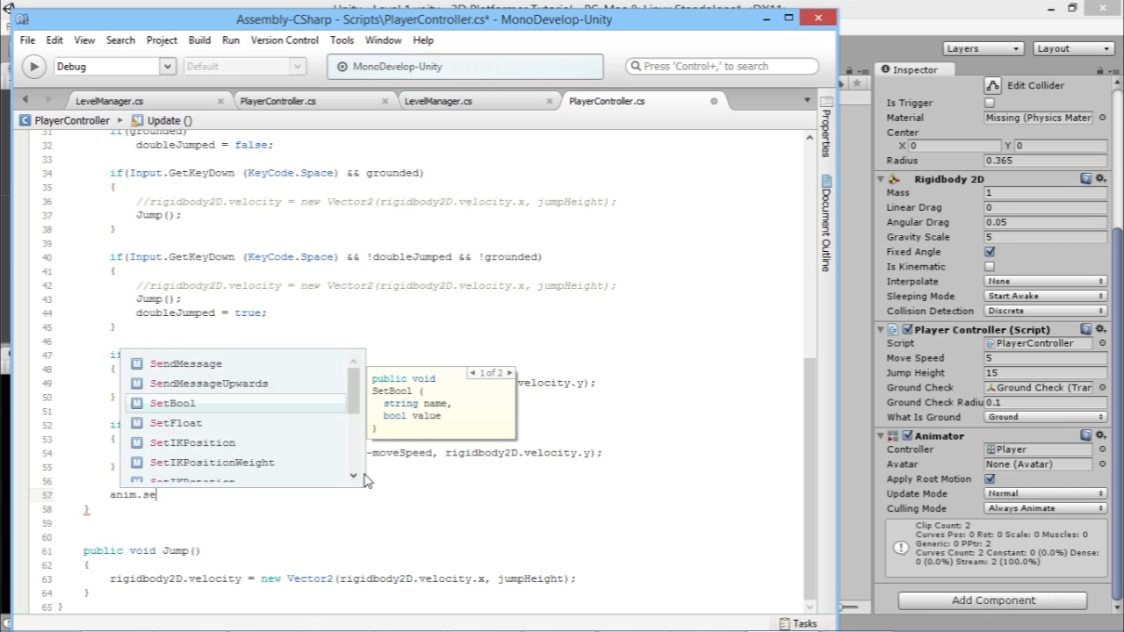
text(tf)
key(Return)
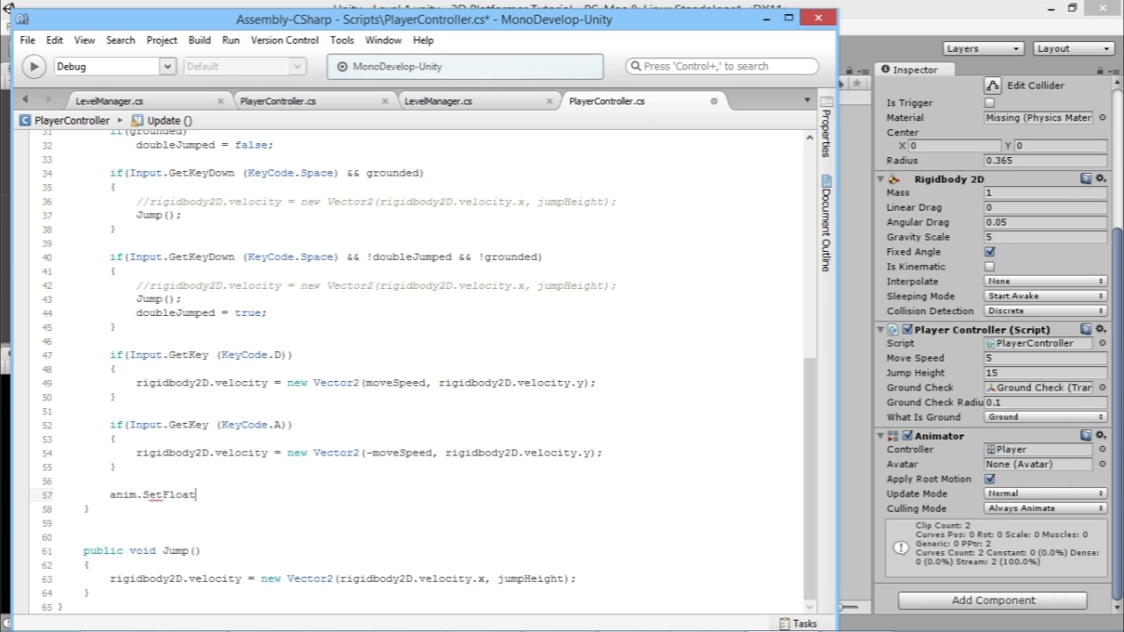
text(()
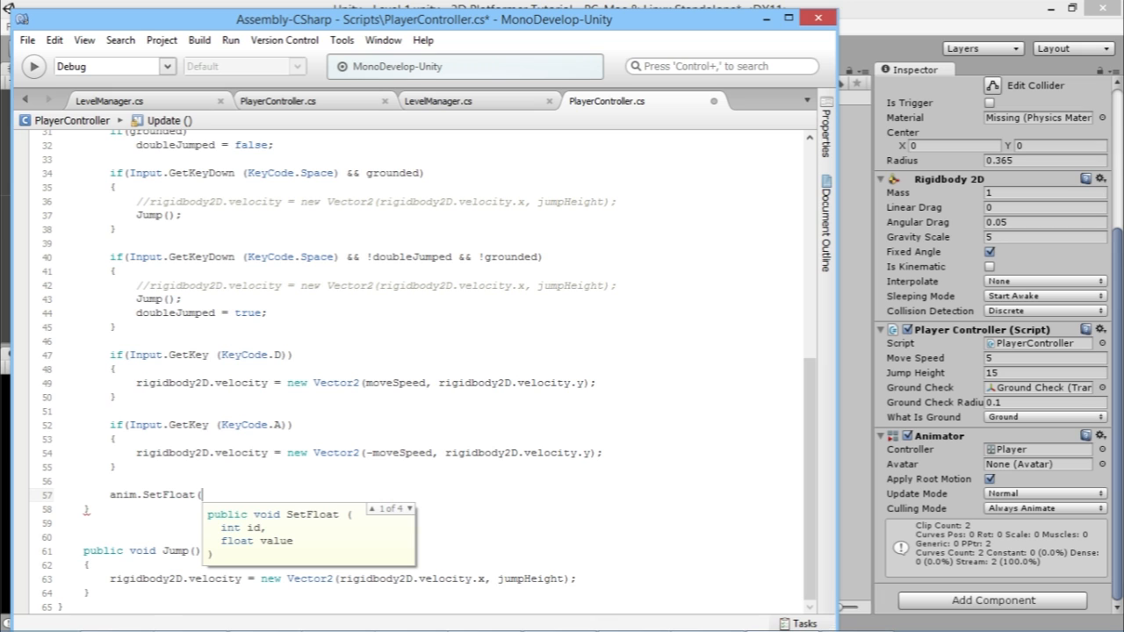
Switch to Unity and add a float parameter named "Speed" to the Player's Animator controller
click(885, 18)
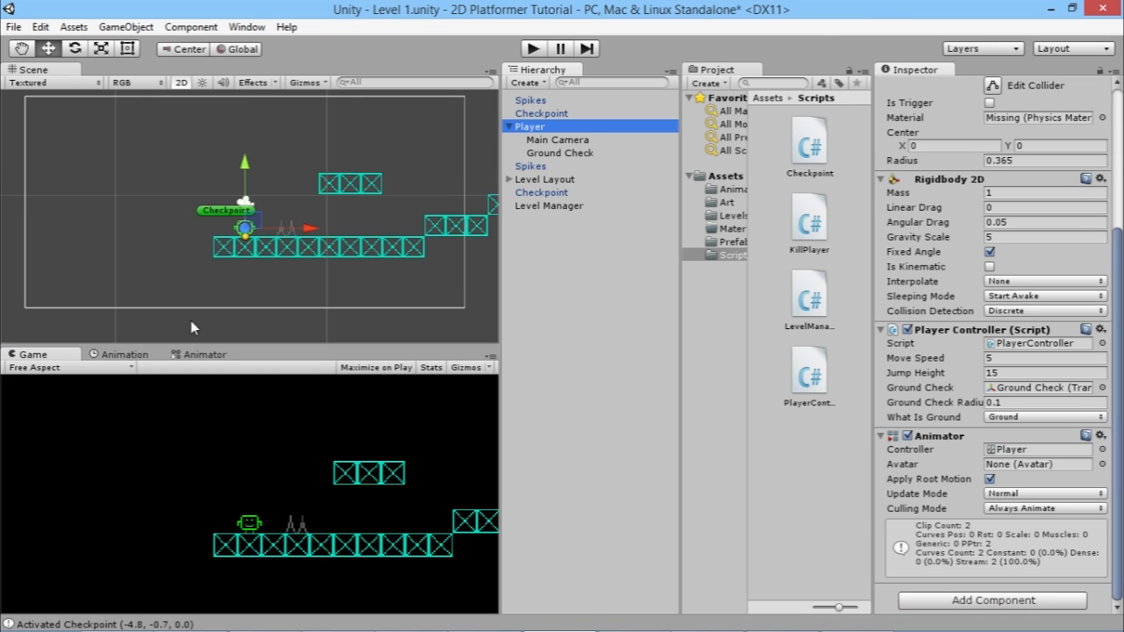
click(206, 356)
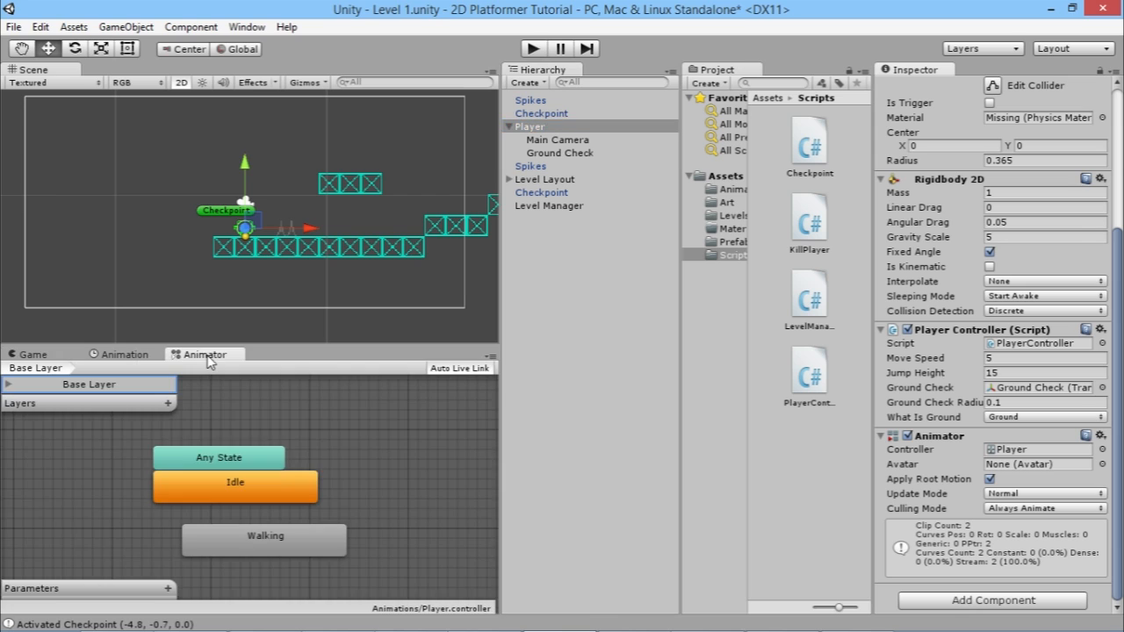
click(562, 127)
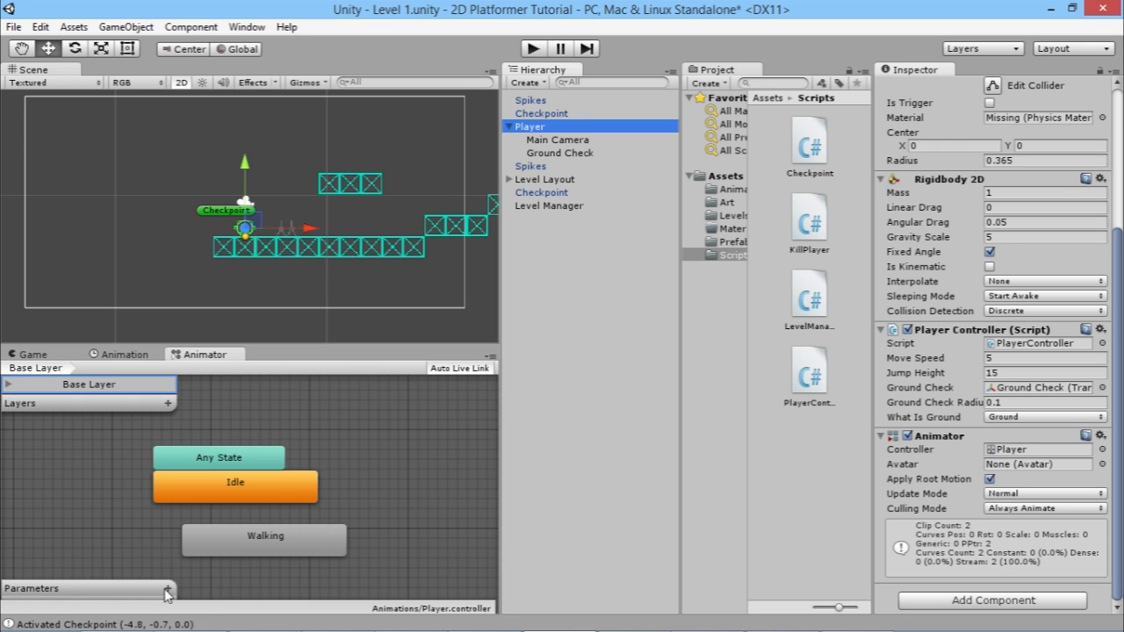
click(167, 588)
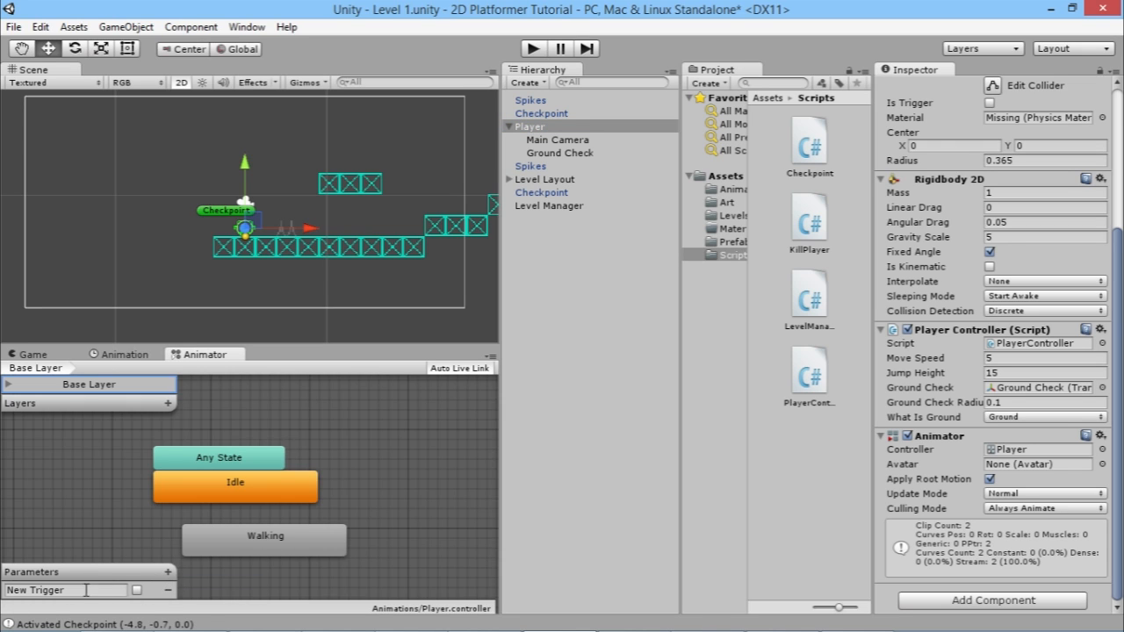
click(167, 591)
click(167, 590)
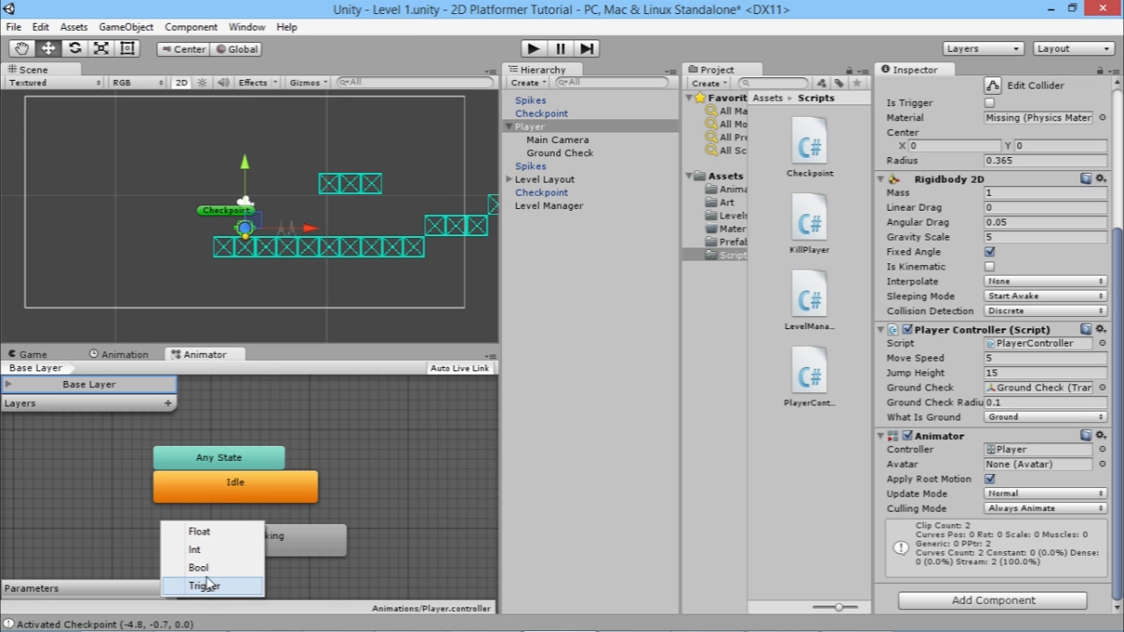
click(200, 533)
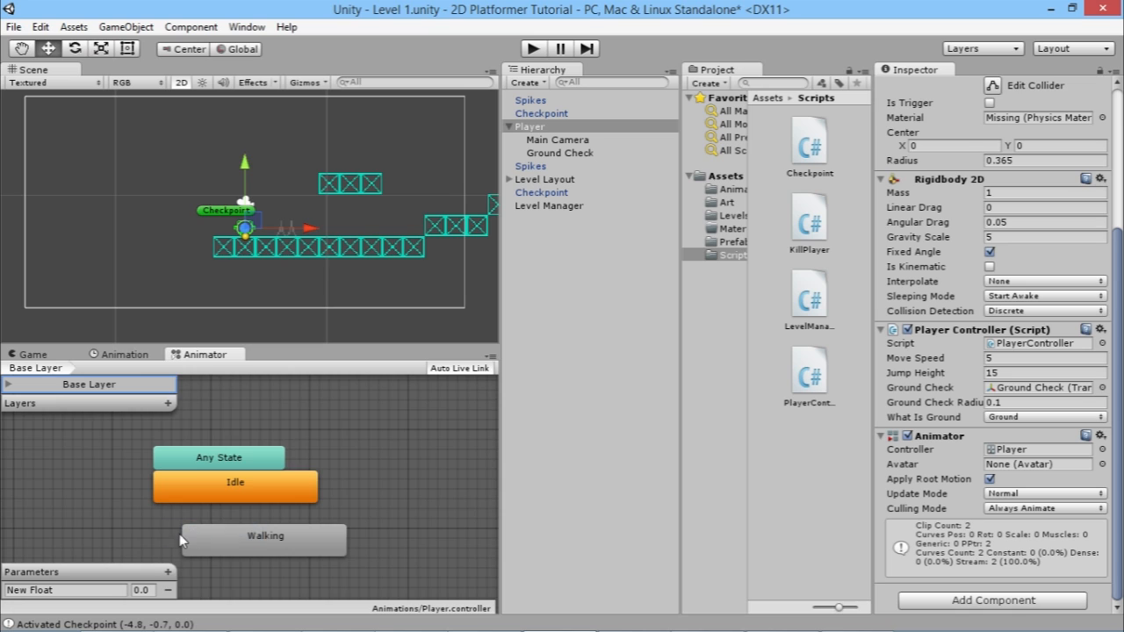
click(89, 589)
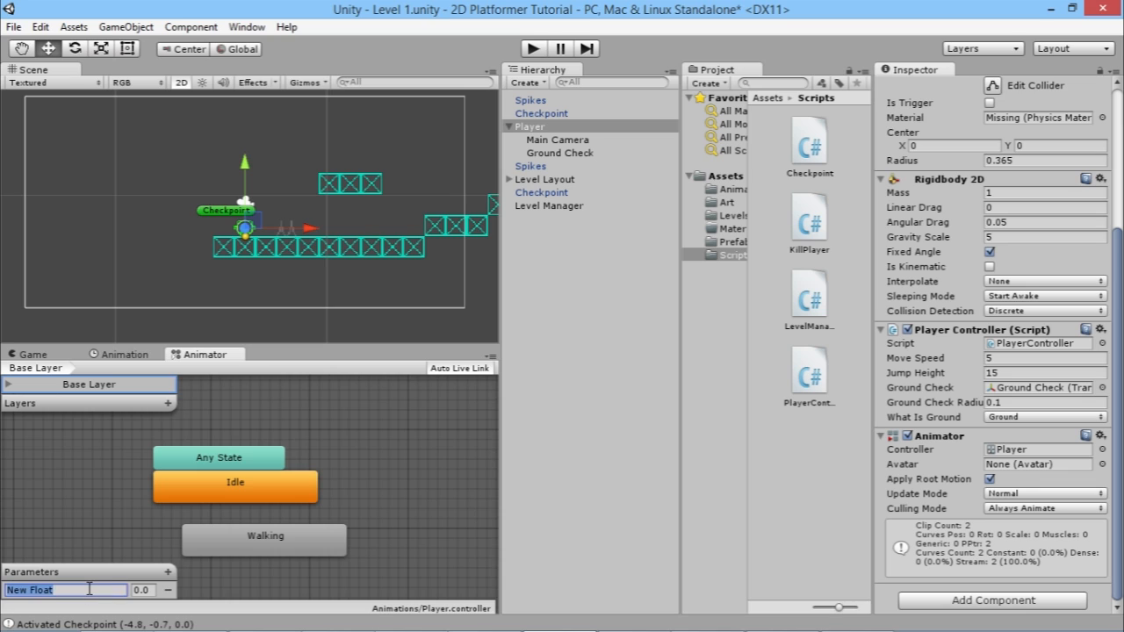
text(Speed)
Switch to MonoDevelop and enter "Speed" as the first argument of the anim.SetFloat call in PlayerController's Update method
click(767, 620)
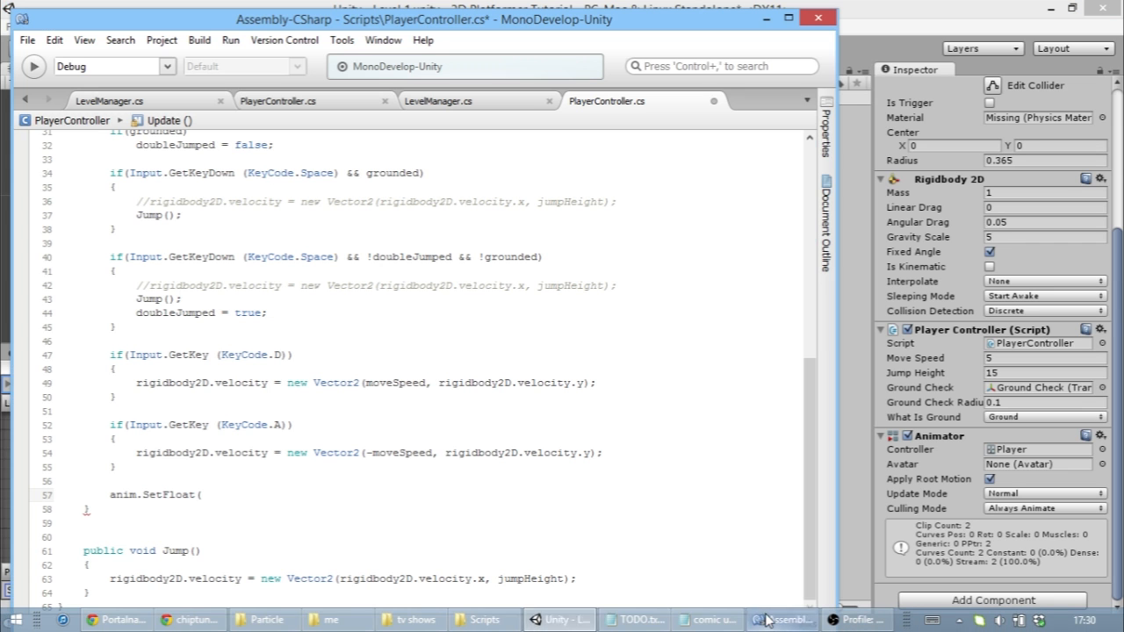
click(209, 490)
text("Speed)
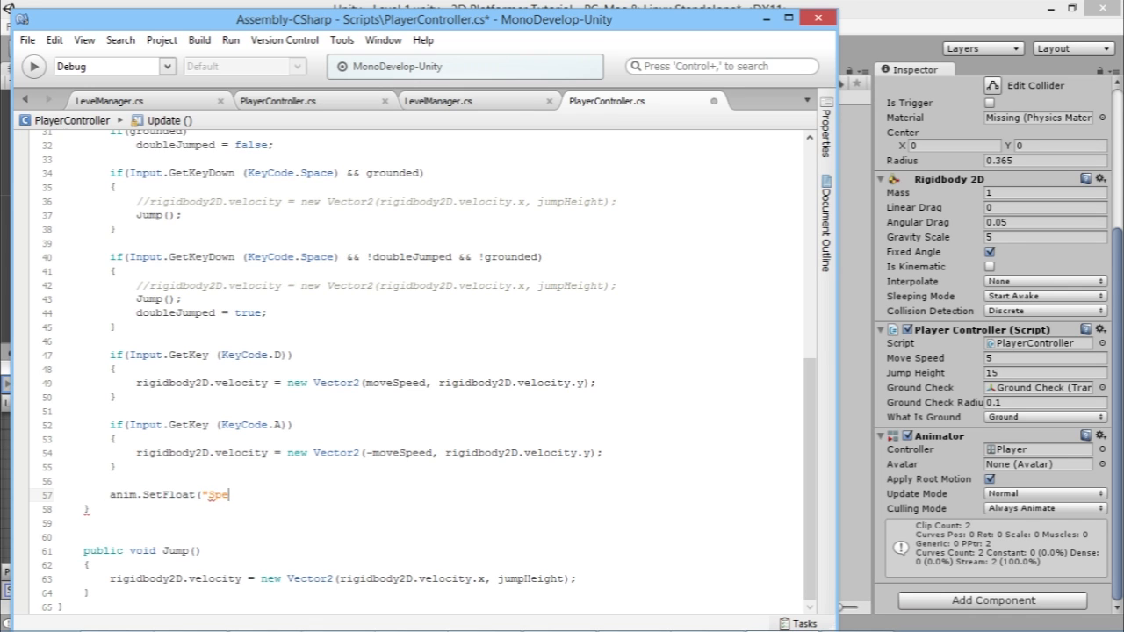
text(",)
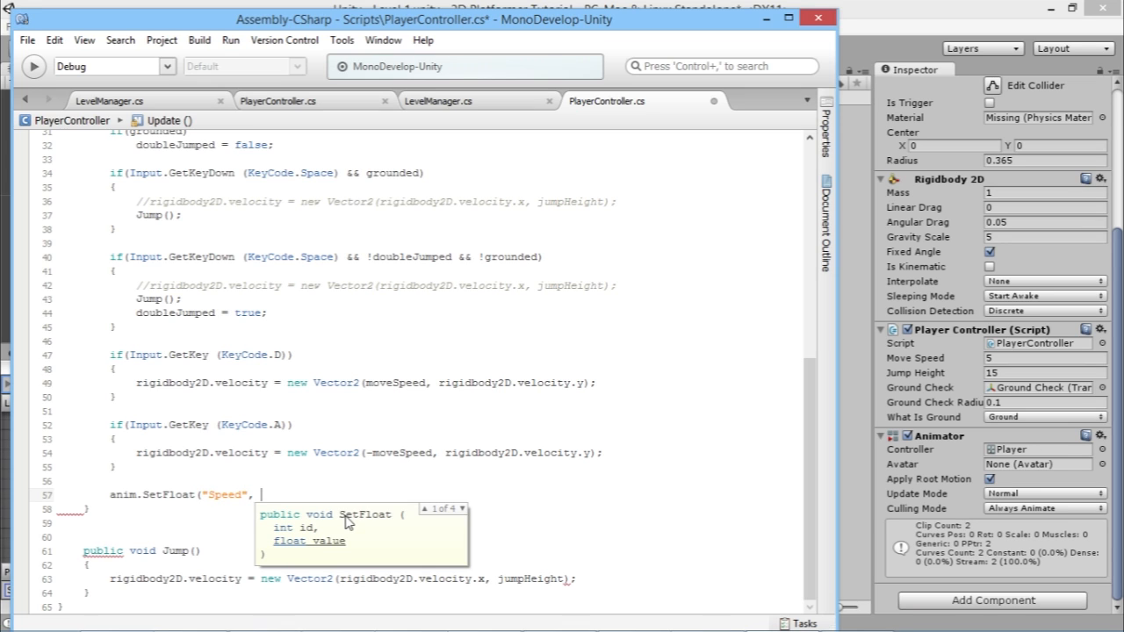
key(Left)
key(Left)
key(Left)
key(Left)
key(Left)
key(Left)
key(Left)
key(Right)
key(Right)
key(Right)
key(Right)
key(Right)
key(Right)
key(Right)
key(Right)
Complete the anim.SetFloat call with rigidbody2D.velocity.x as its value and close the statement
text(rigi)
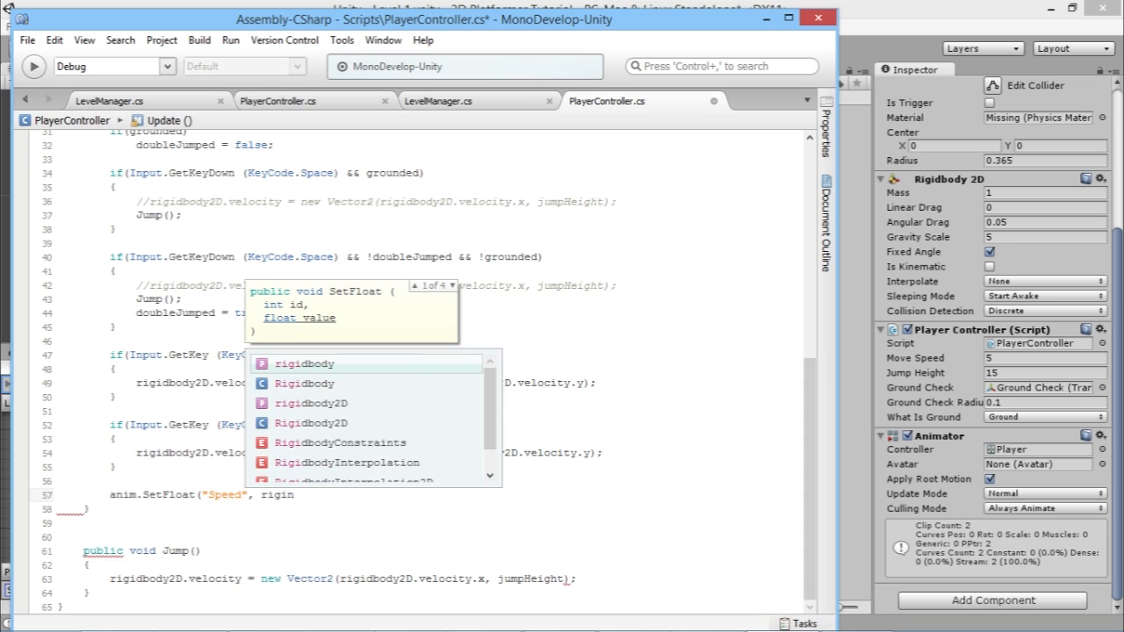
text(dbody)
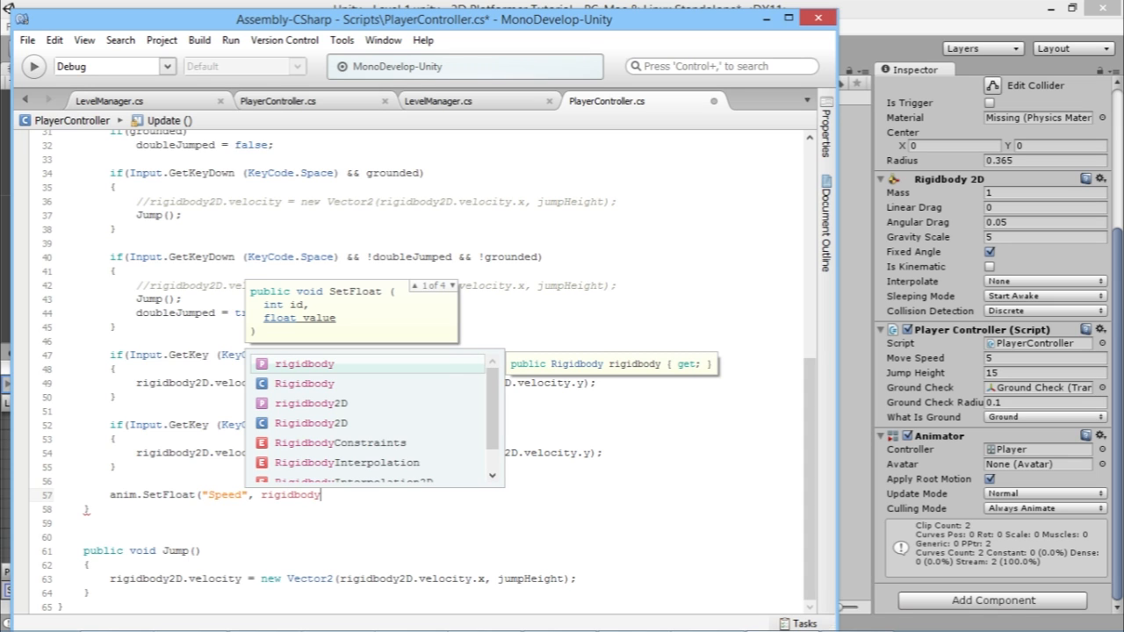
text(2d)
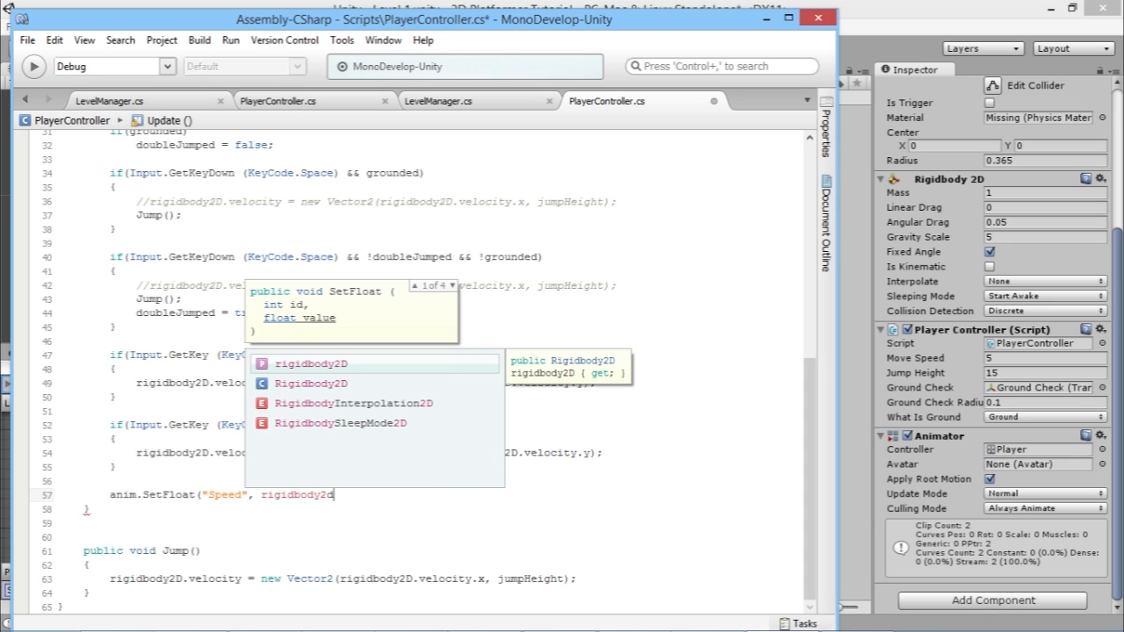
text(.veloc)
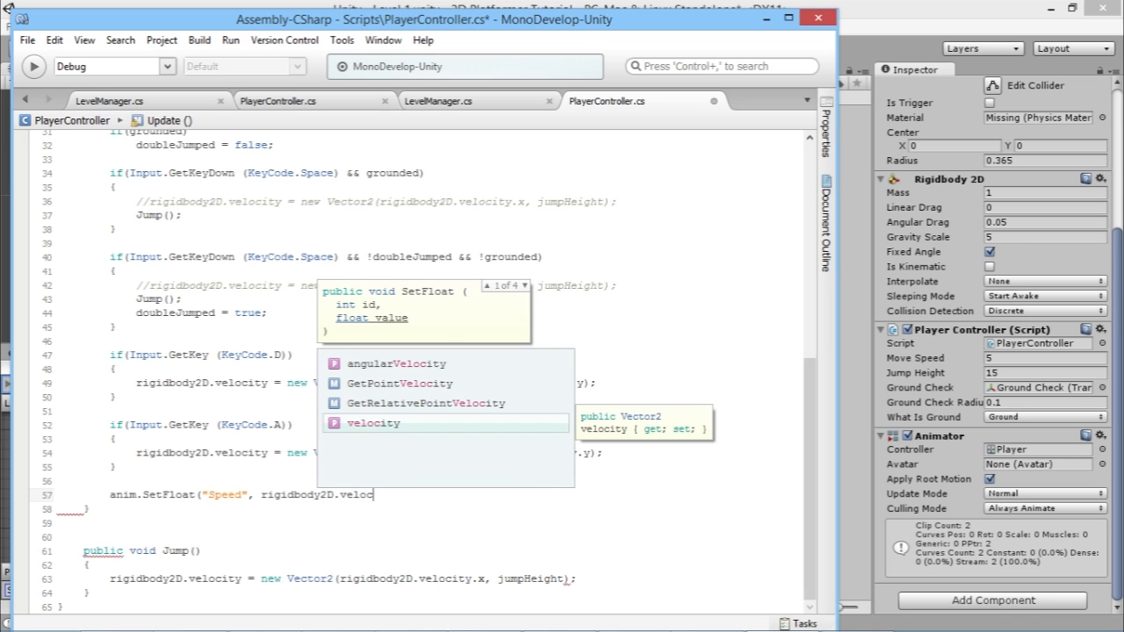
text(ity.x)
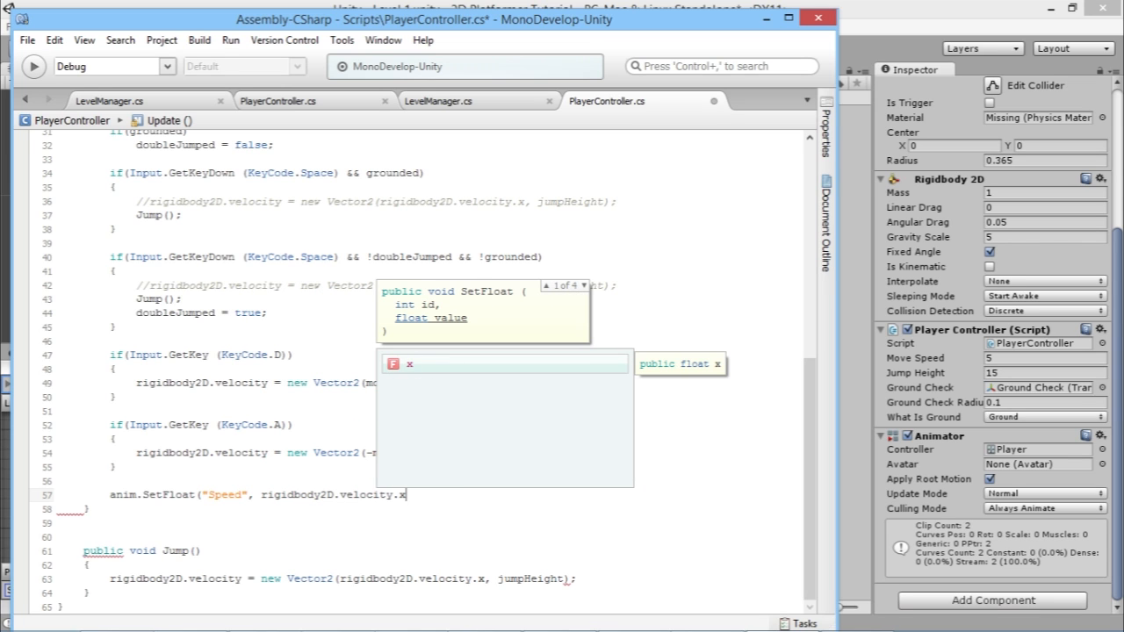
text();)
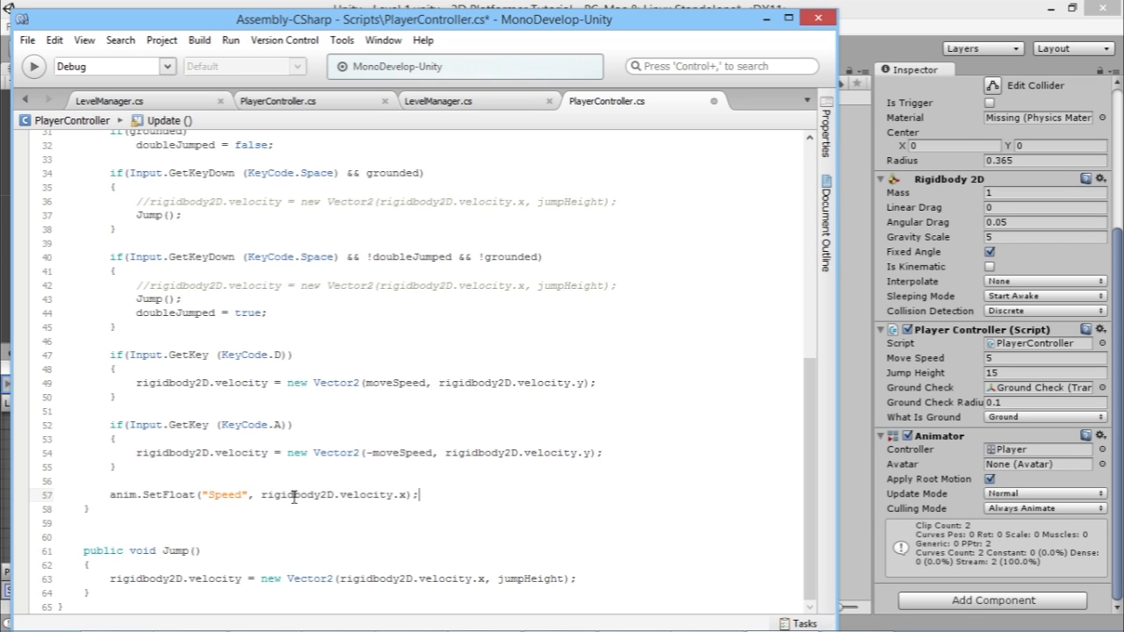
Enclose rigidbody2D.velocity.x in its own pair of parentheses inside the anim.SetFloat call
mouse_move(293, 498)
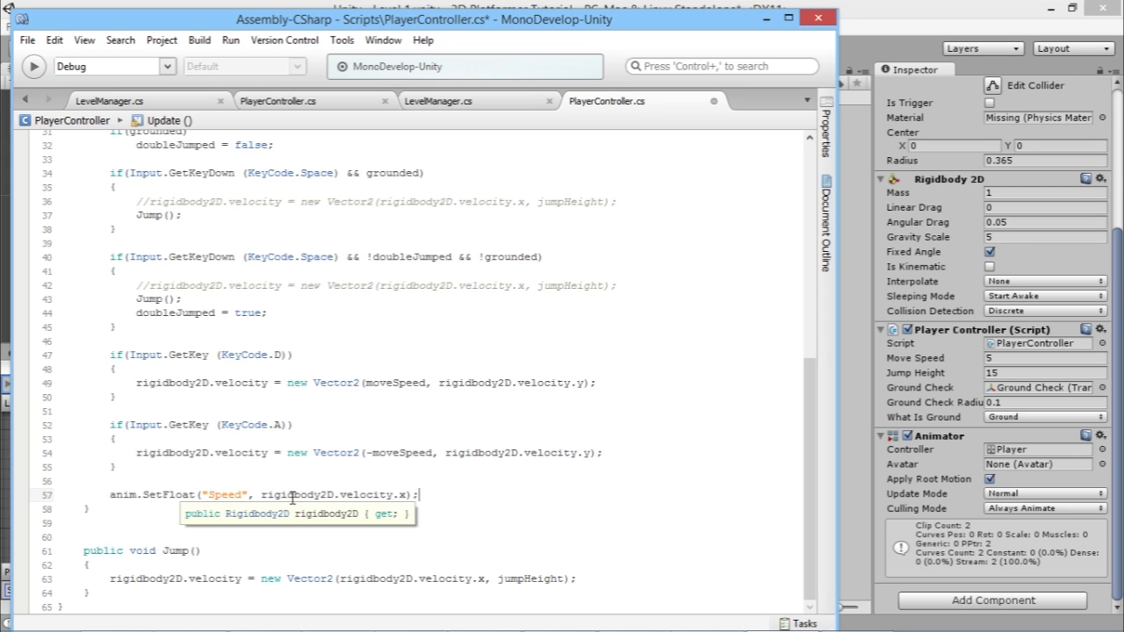
click(407, 496)
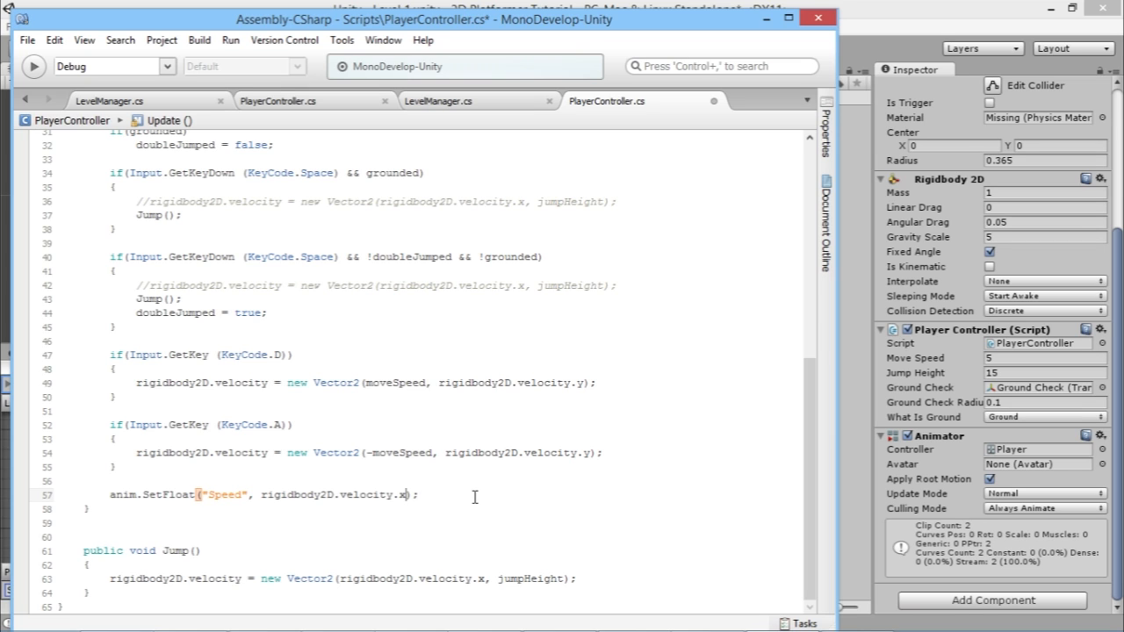
text())
key(Left)
key(Left)
key(Left)
key(Left)
key(Left)
key(Left)
key(Left)
key(Left)
key(Left)
key(Left)
key(Left)
key(Left)
key(Left)
key(Left)
key(Left)
key(Left)
key(Left)
key(Left)
key(Left)
key(Left)
text(()
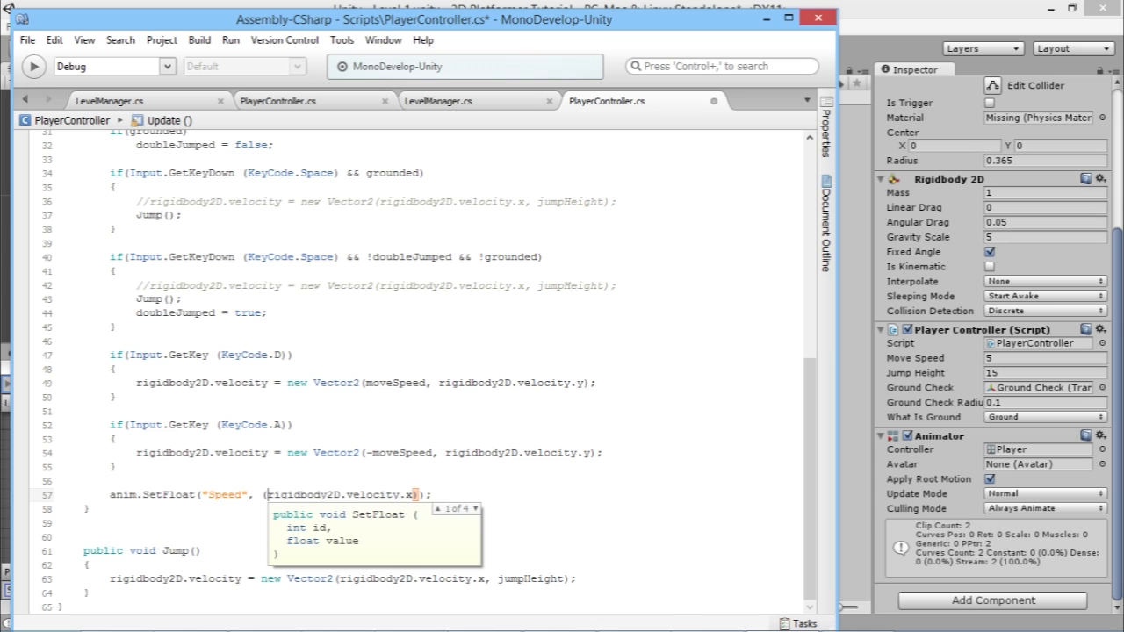
Apply Mathf.Abs to the parenthesised rigidbody2D.velocity.x in the anim.SetFloat call and save the PlayerController script
click(261, 494)
text(Mathf.)
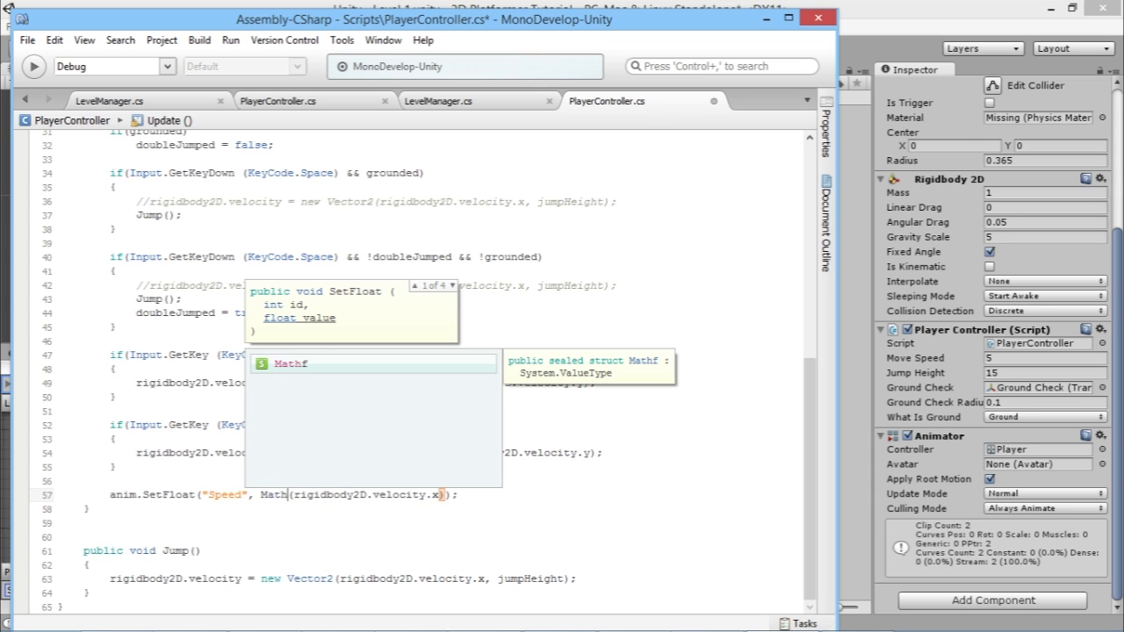
text(Abs)
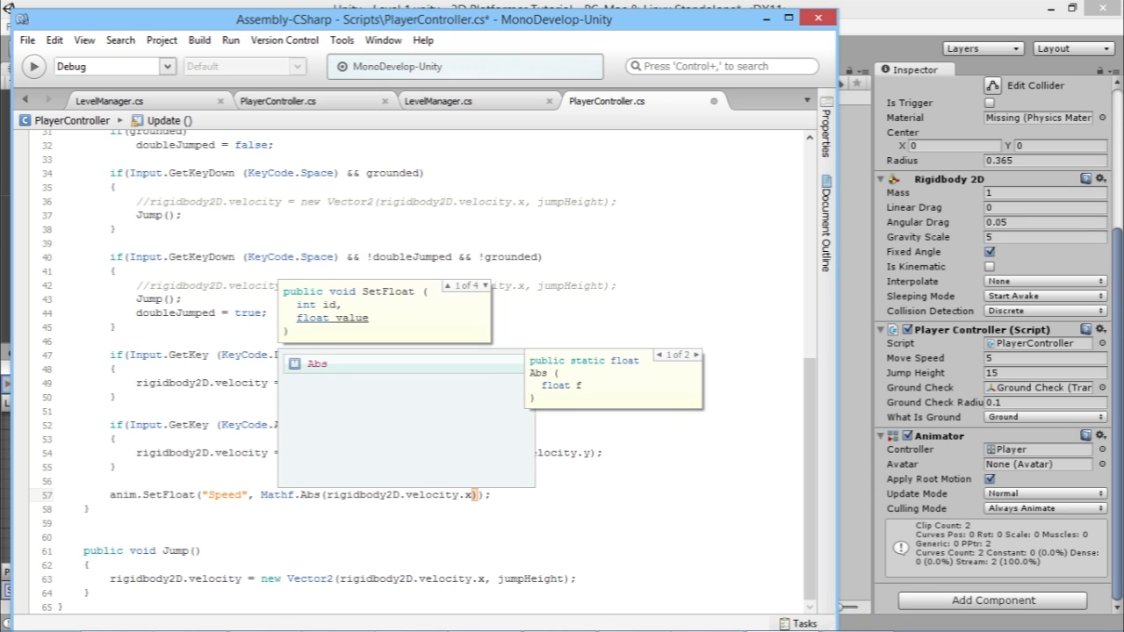
key(Escape)
click(474, 496)
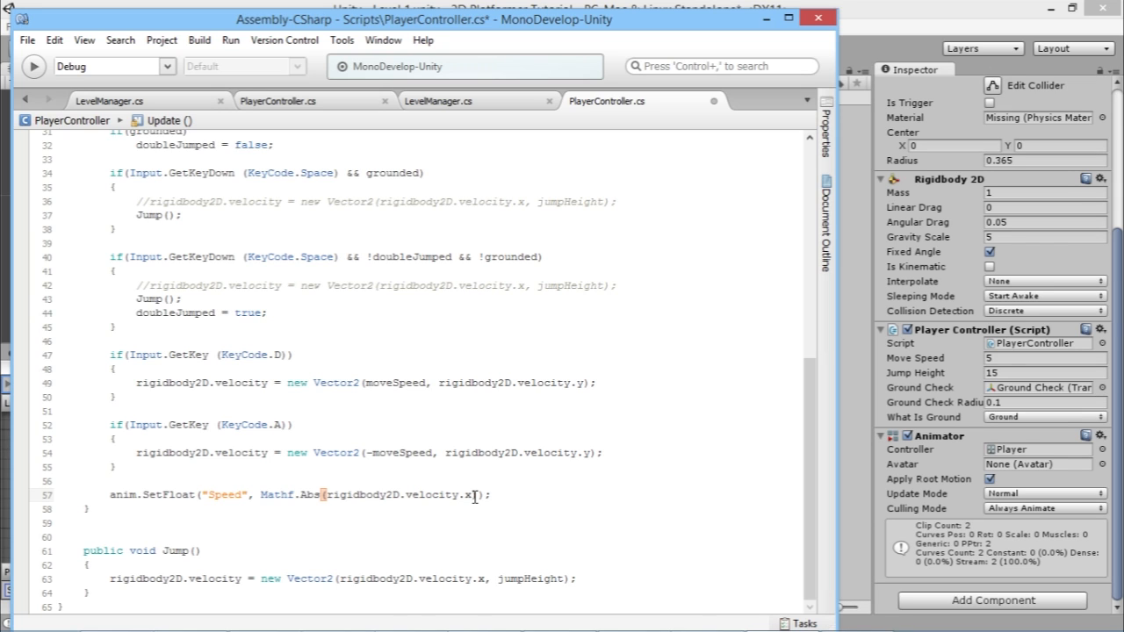
text())
key(ctrl+s)
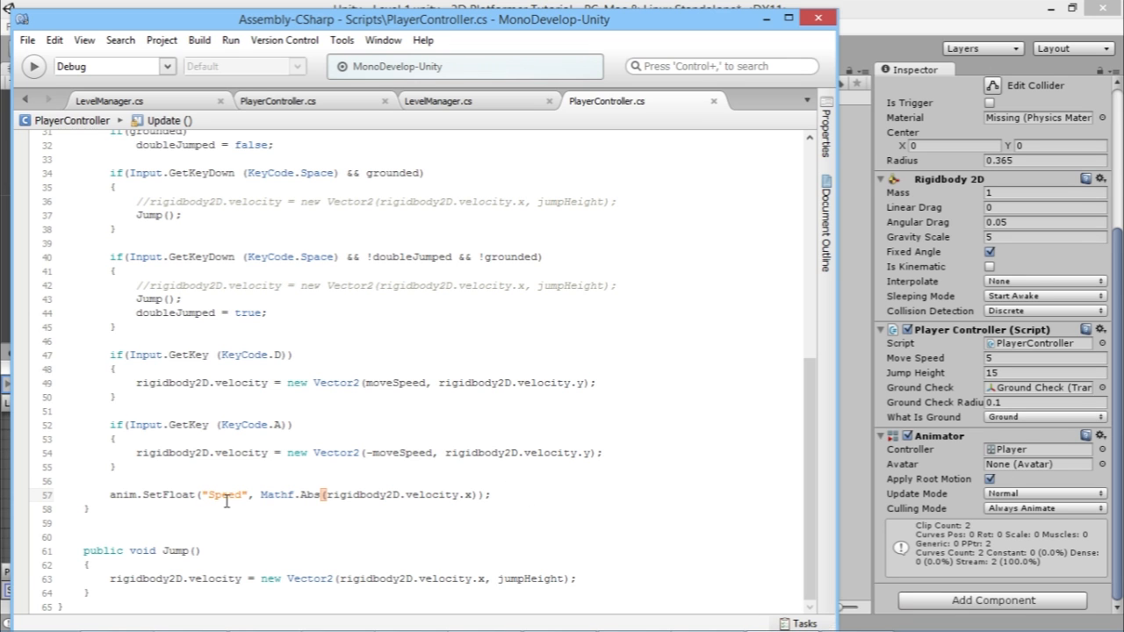
Switch to Unity and spread out the Animator states, with Idle and Walking side by side below Any State
click(927, 8)
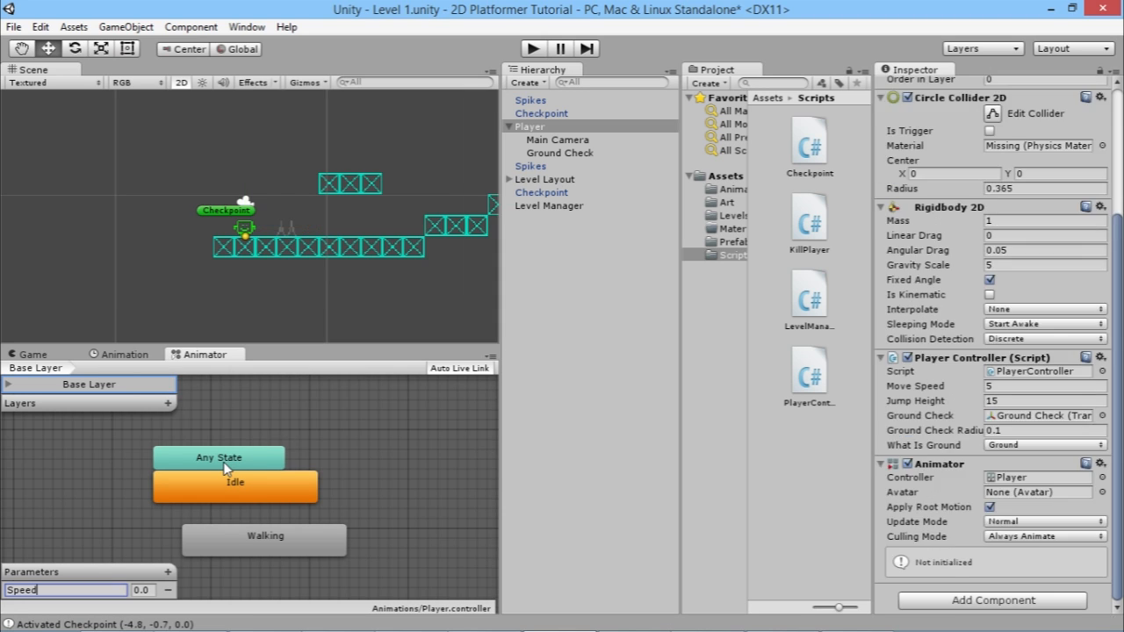
click(224, 462)
drag(235, 467, 254, 449)
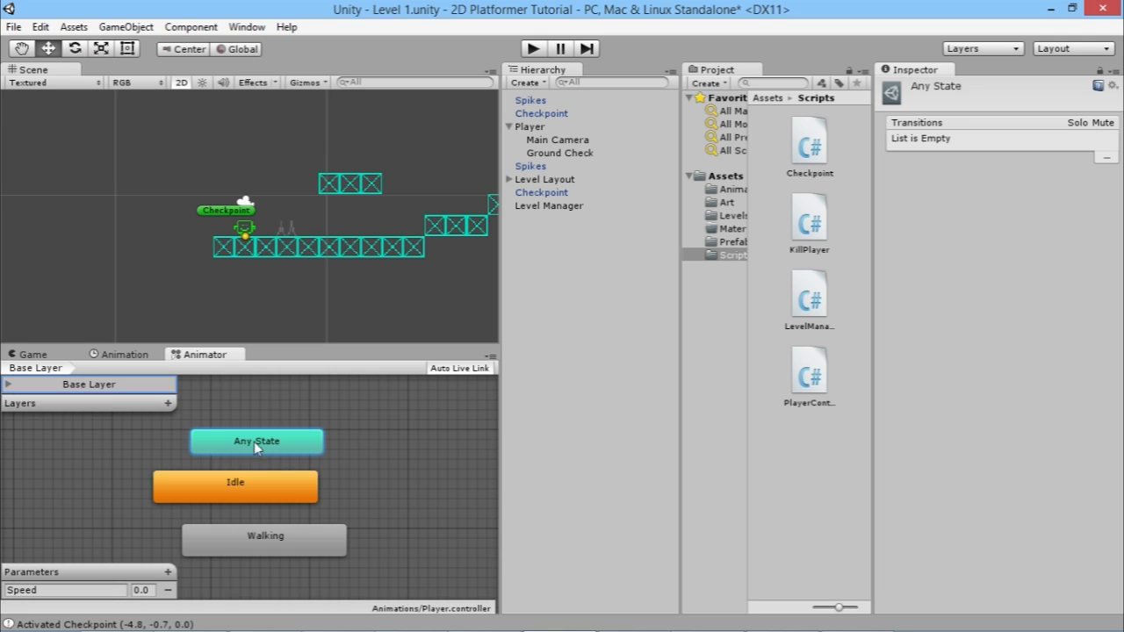
click(262, 498)
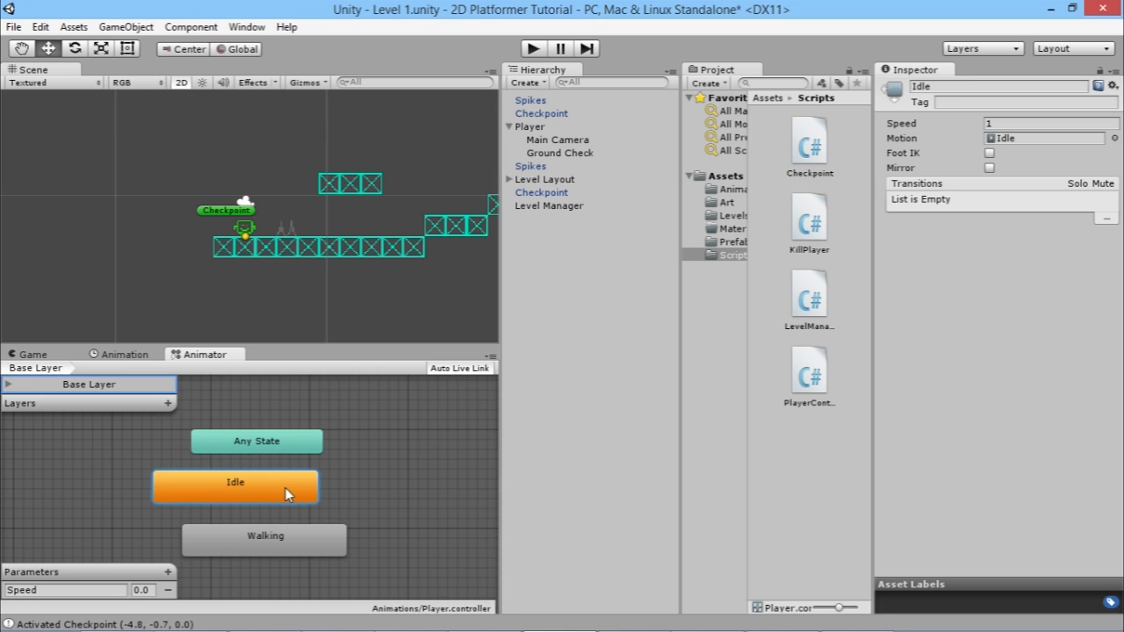
drag(285, 487, 185, 485)
click(273, 542)
drag(273, 542, 390, 488)
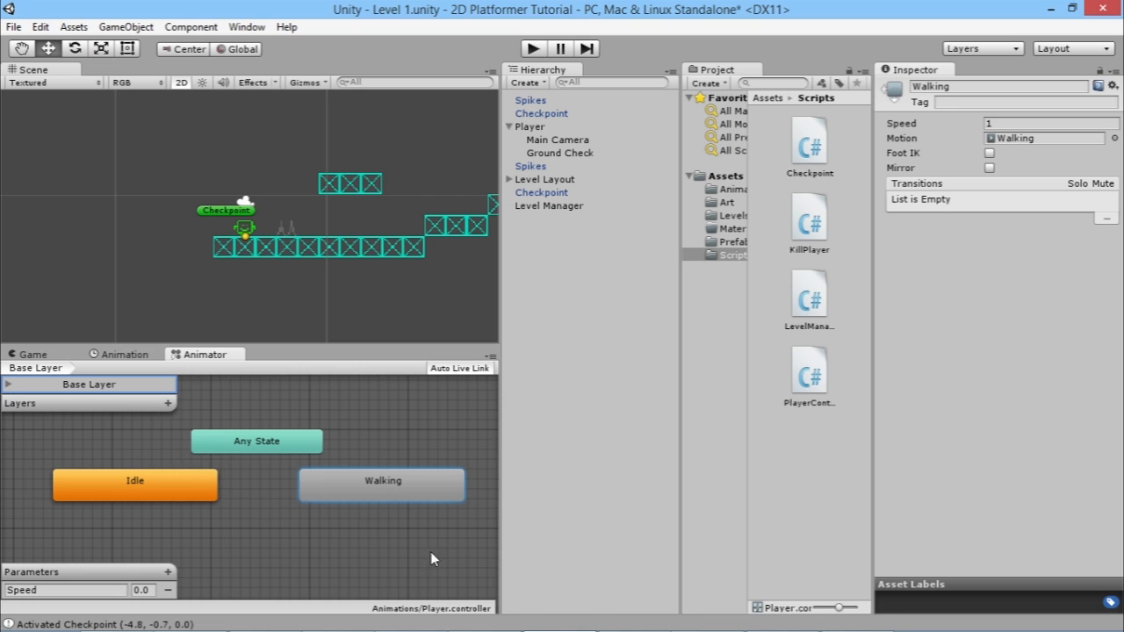
Check the Player's list of animation clips and return to its Animator state graph
click(132, 355)
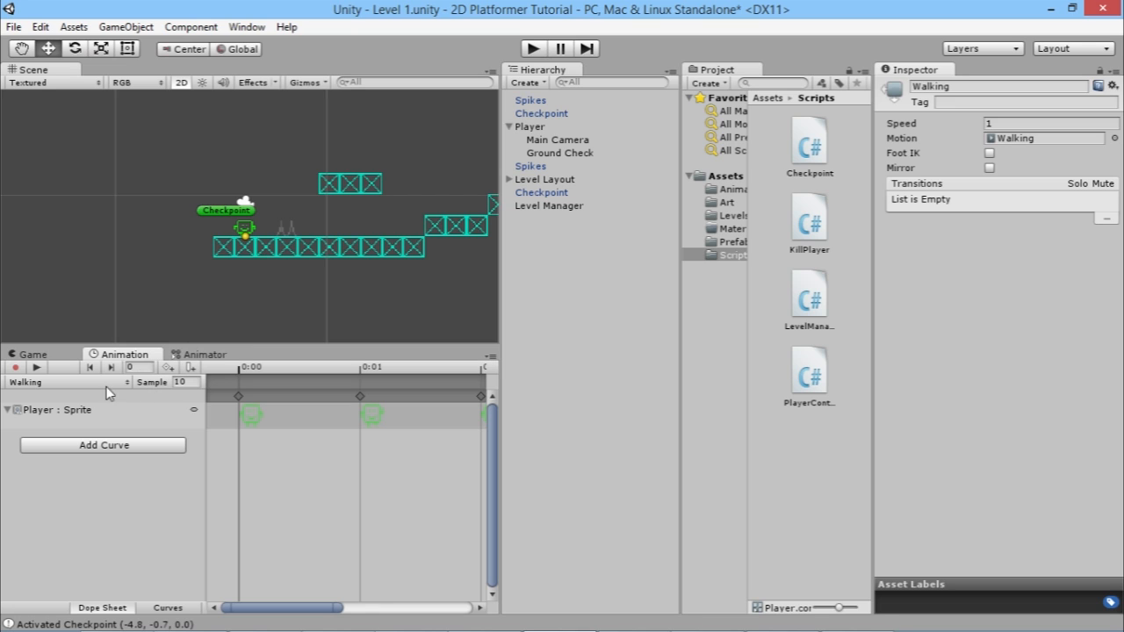
click(48, 386)
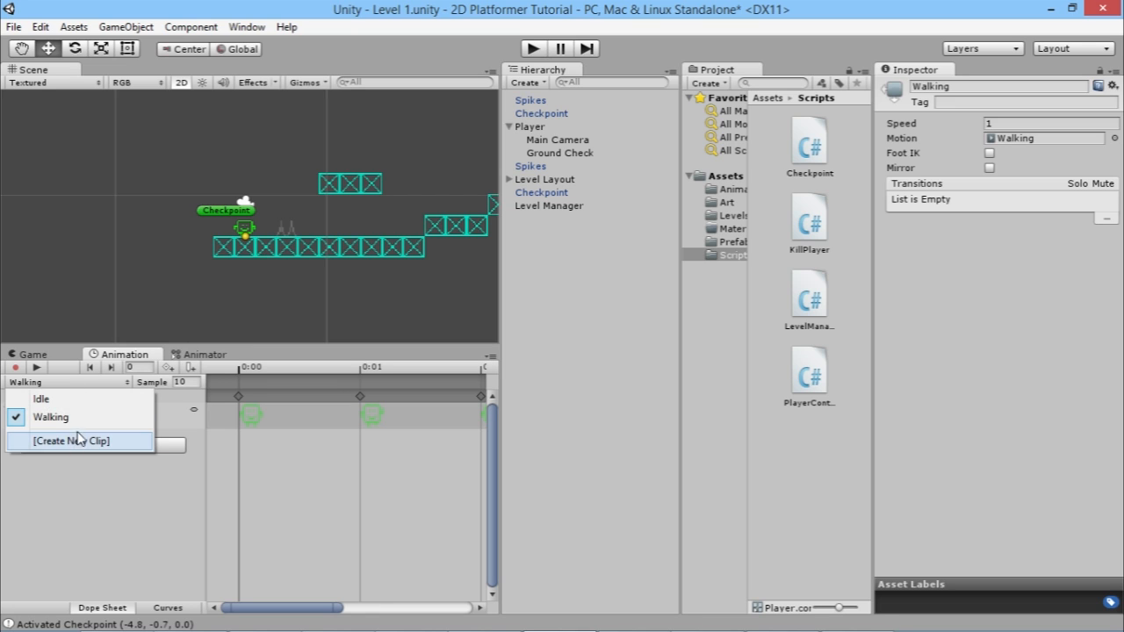
click(125, 523)
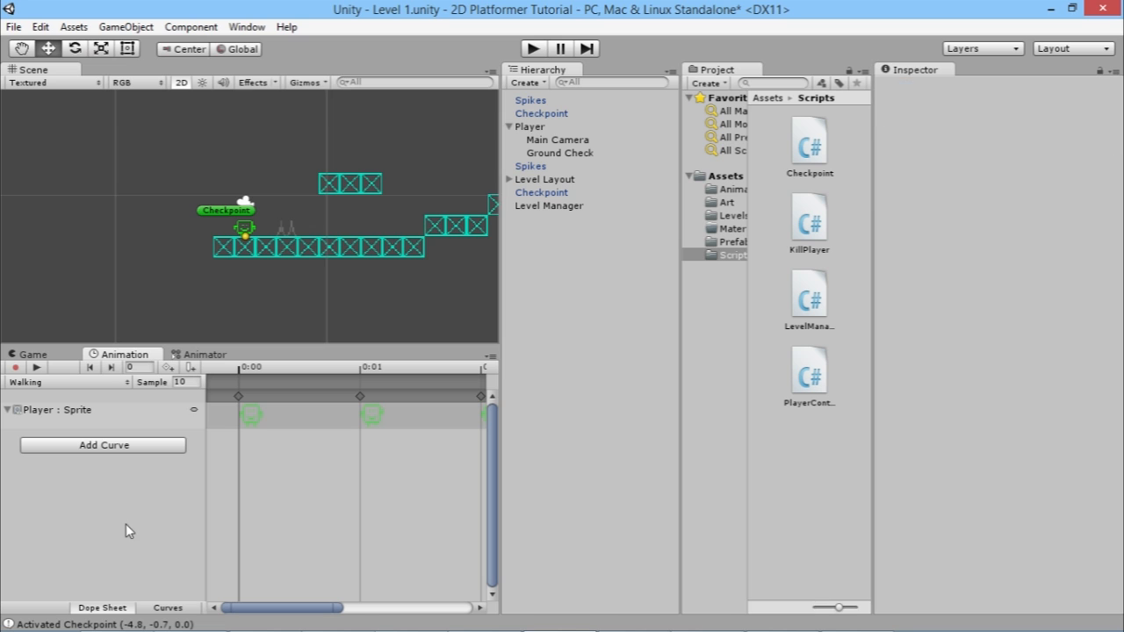
click(557, 125)
click(200, 354)
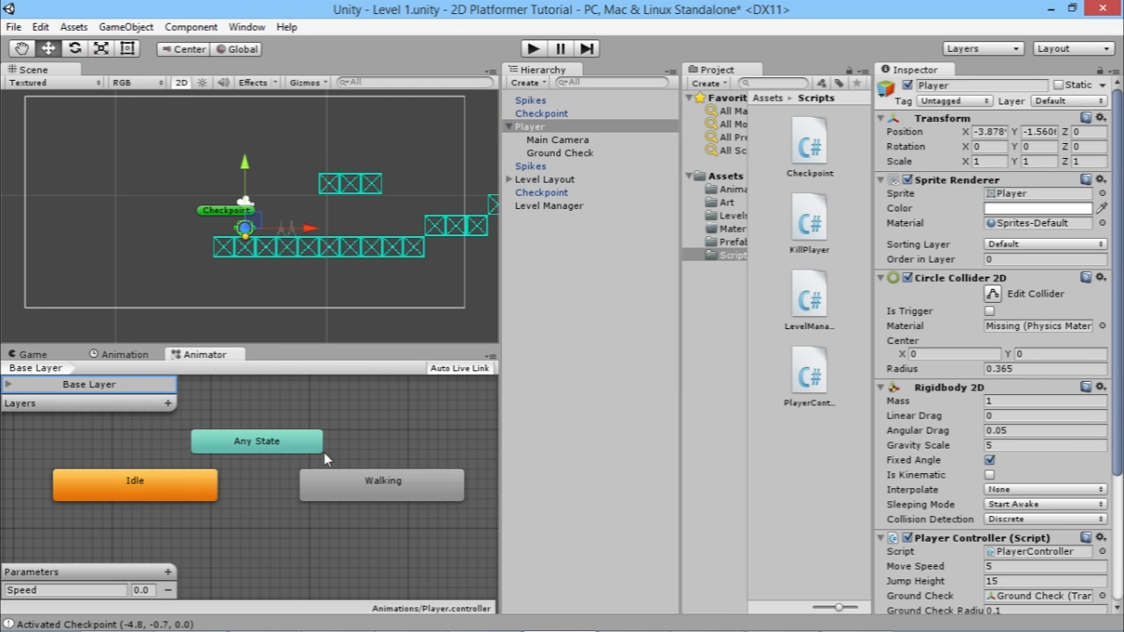
Create a transition from the Idle state to the Walking state
click(157, 493)
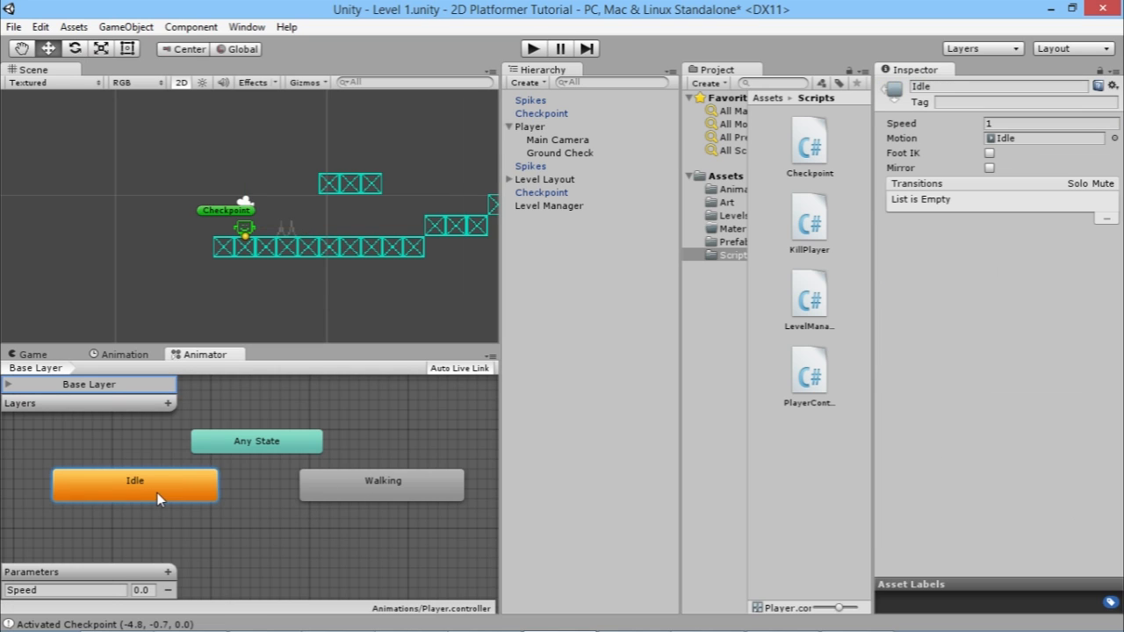
click(357, 479)
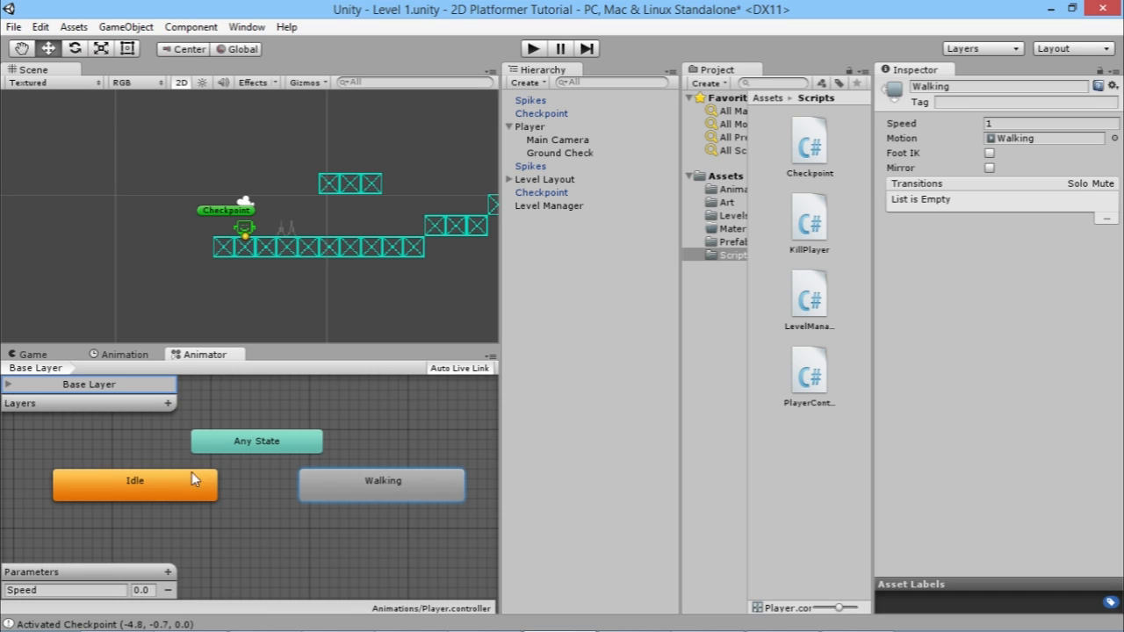
right_click(151, 491)
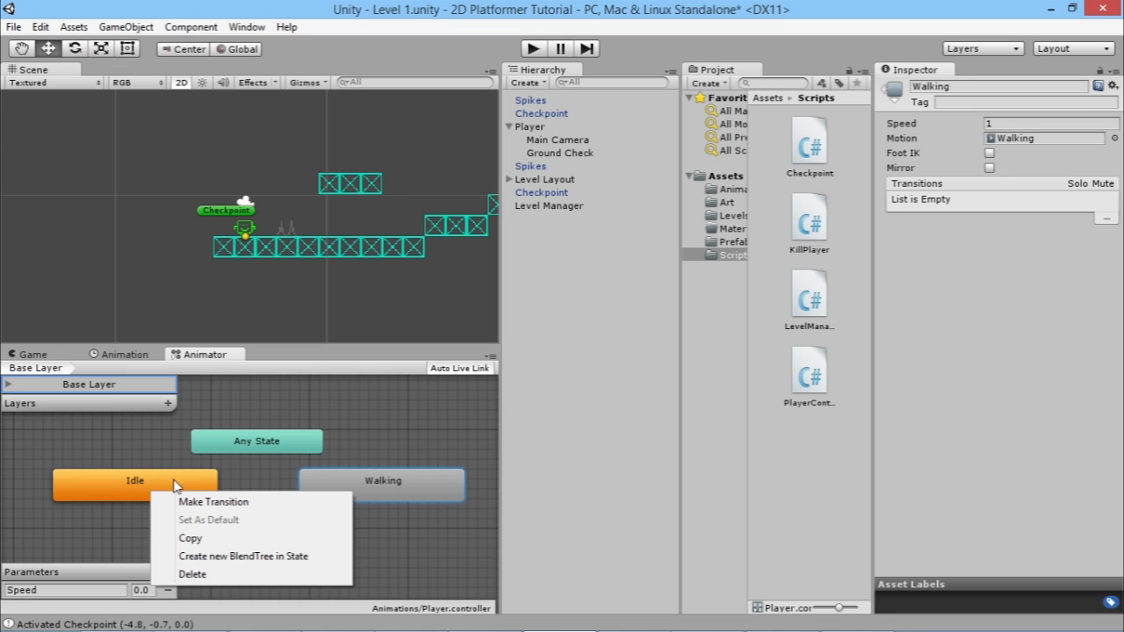
click(230, 503)
click(312, 481)
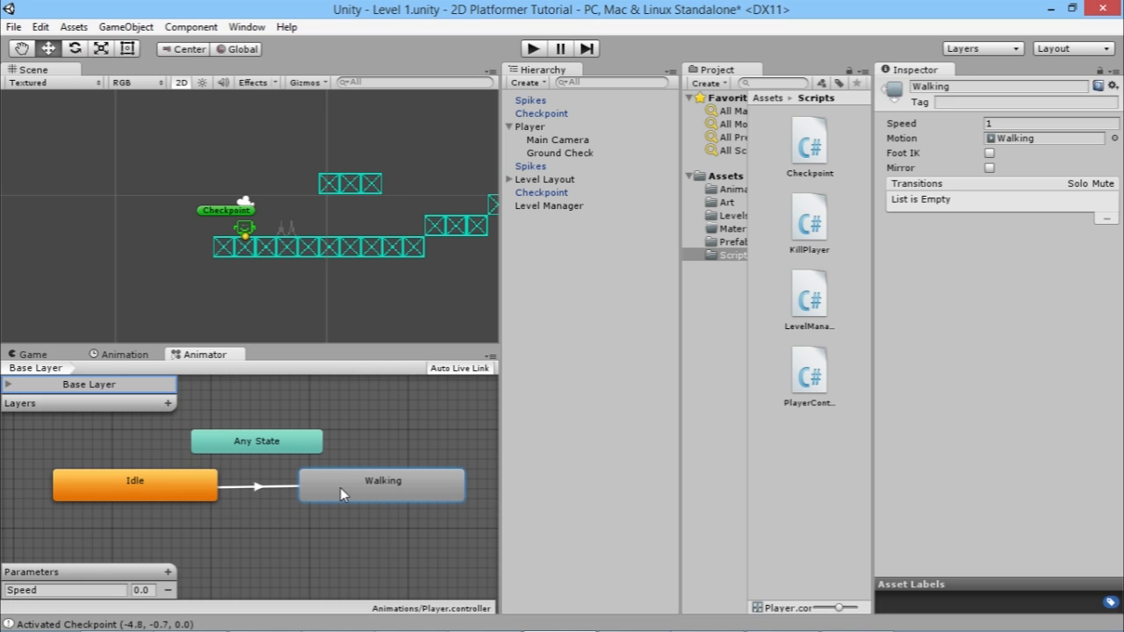
Set the Idle -> Walking transition's condition to Speed Greater than 0.1
click(325, 489)
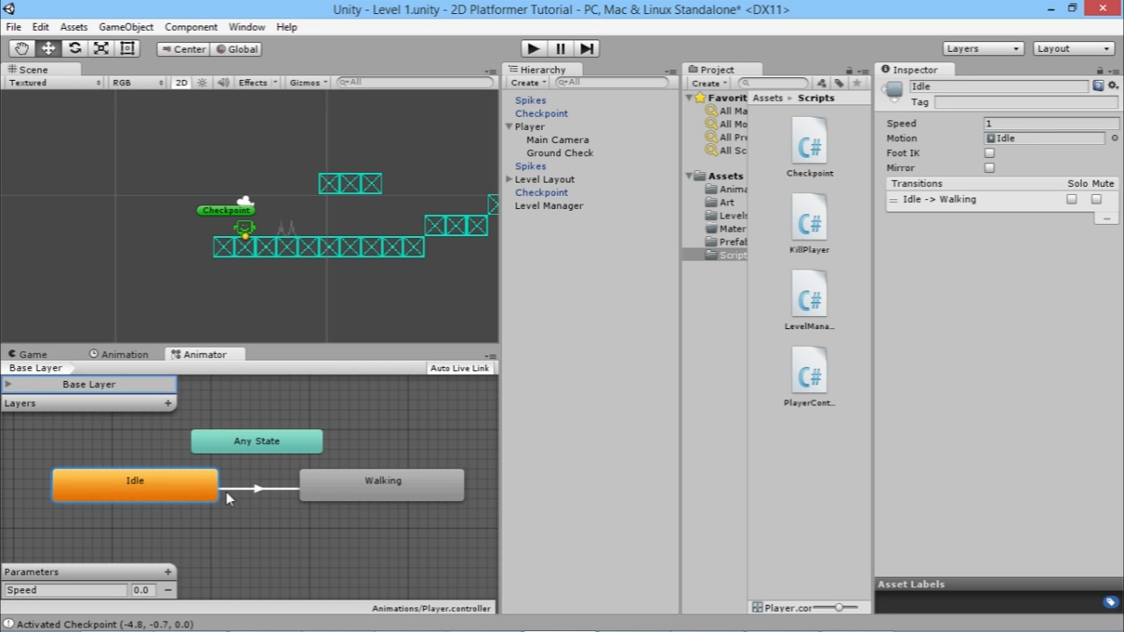
click(260, 489)
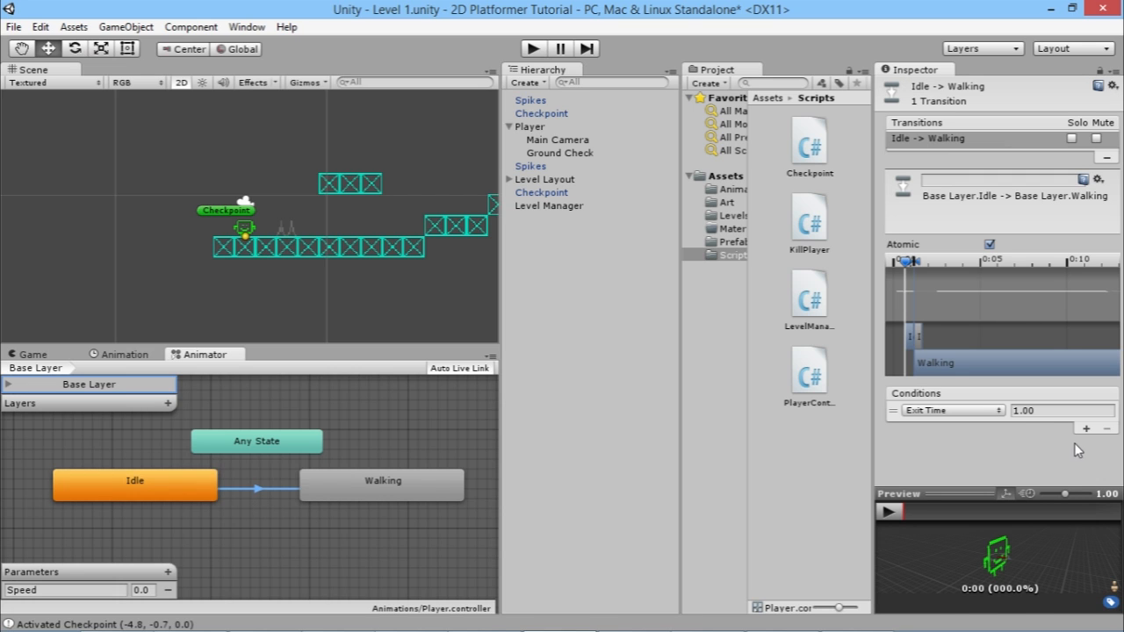
click(973, 415)
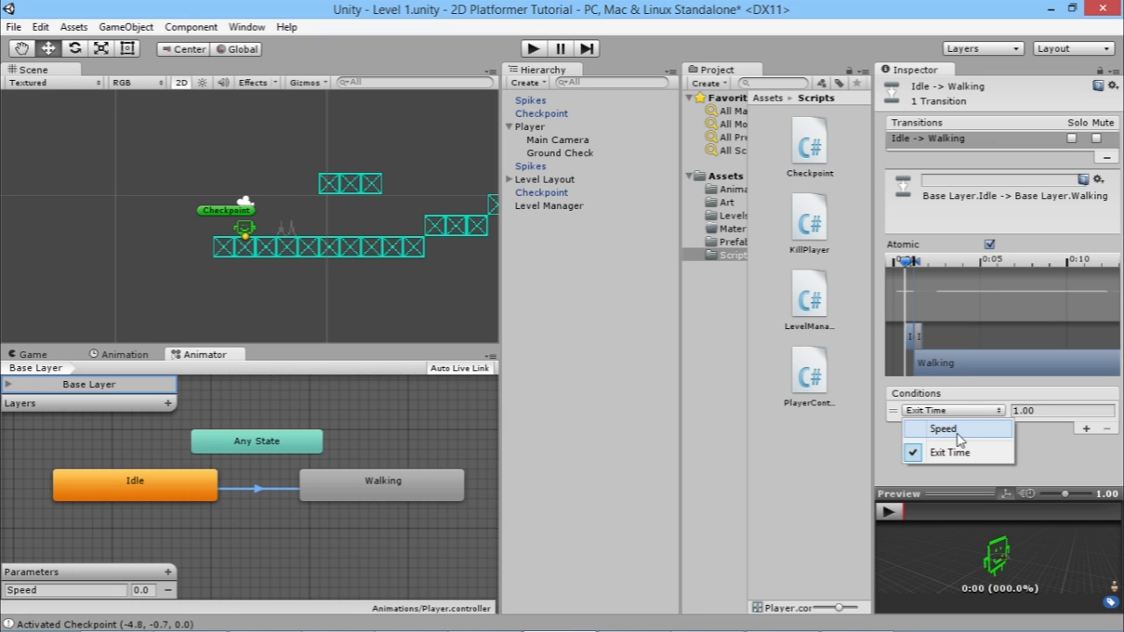
click(943, 430)
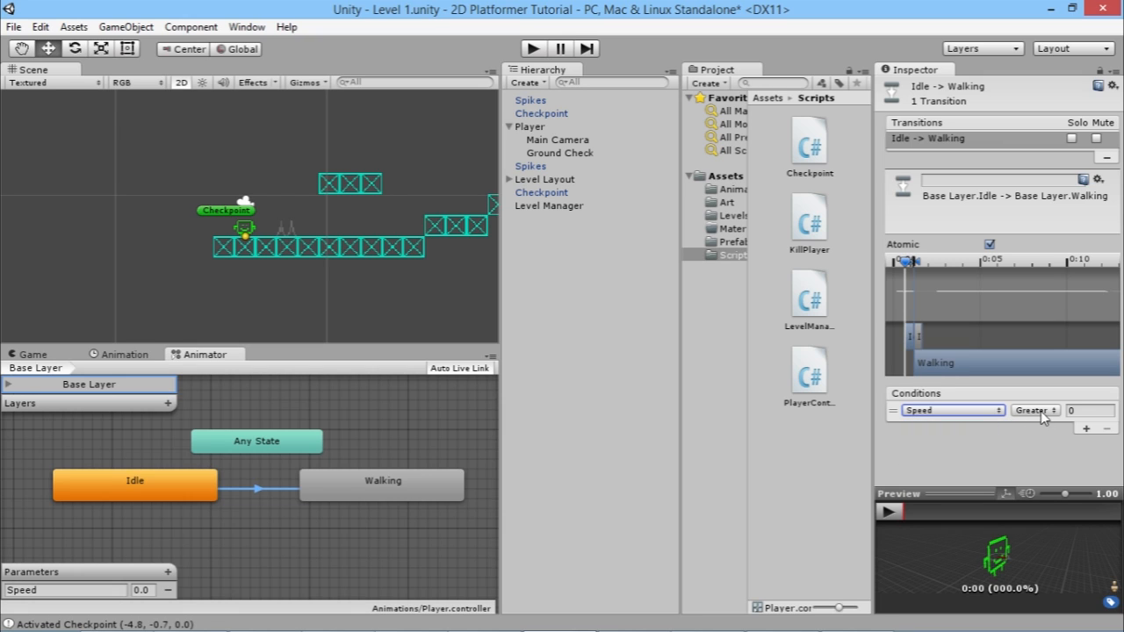
click(1094, 412)
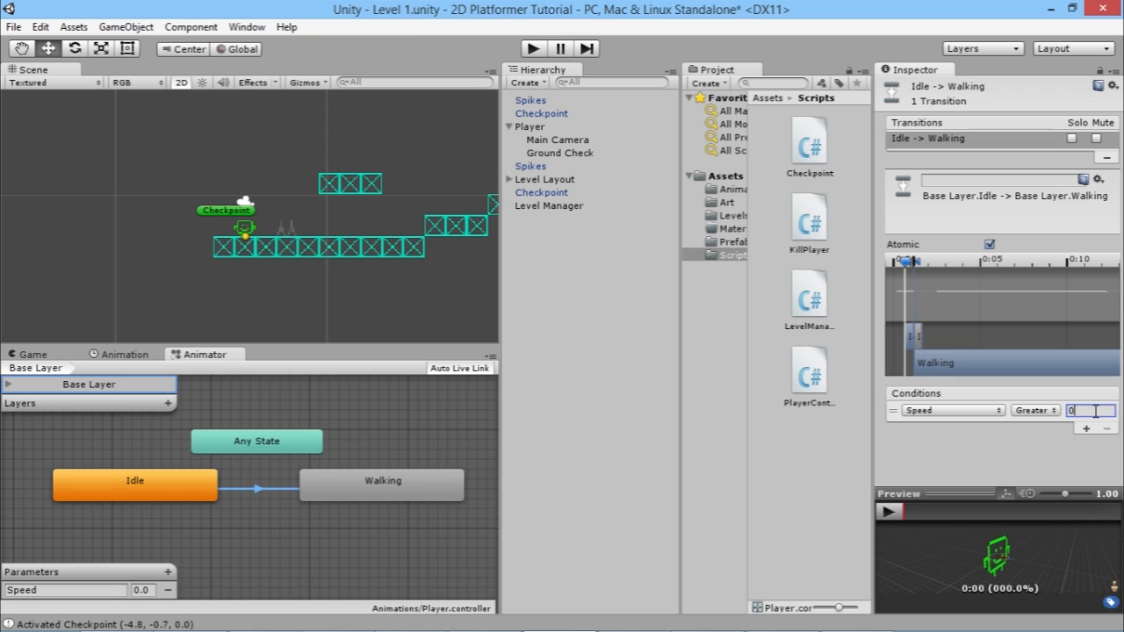
text(.1)
key(Return)
Create a return transition from the Walking state to the Idle state
right_click(326, 477)
click(356, 485)
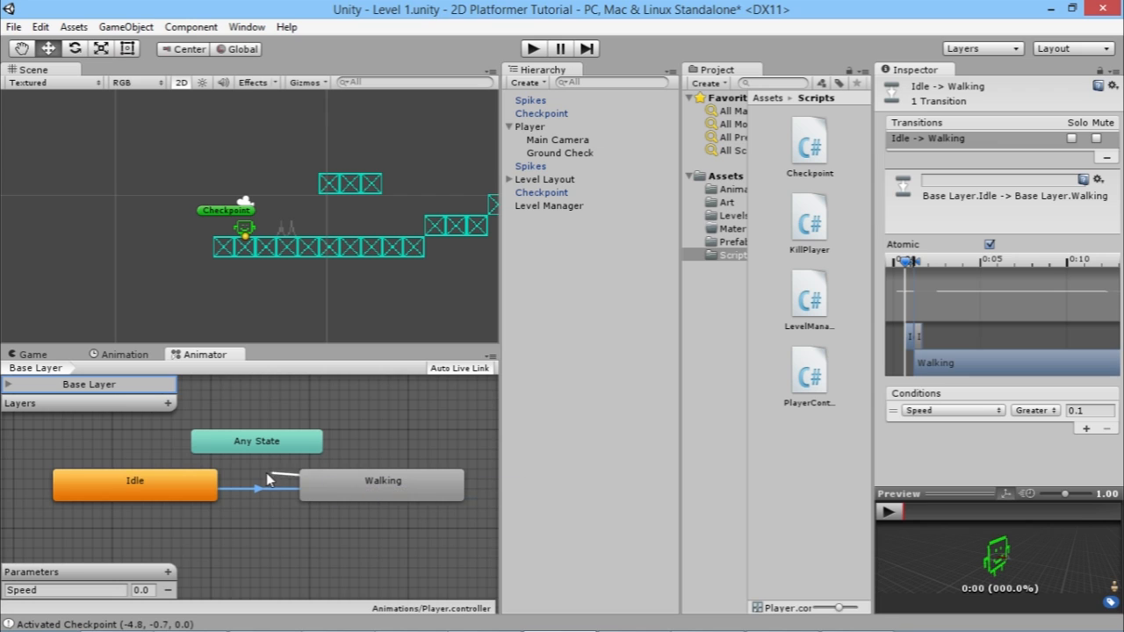
click(185, 481)
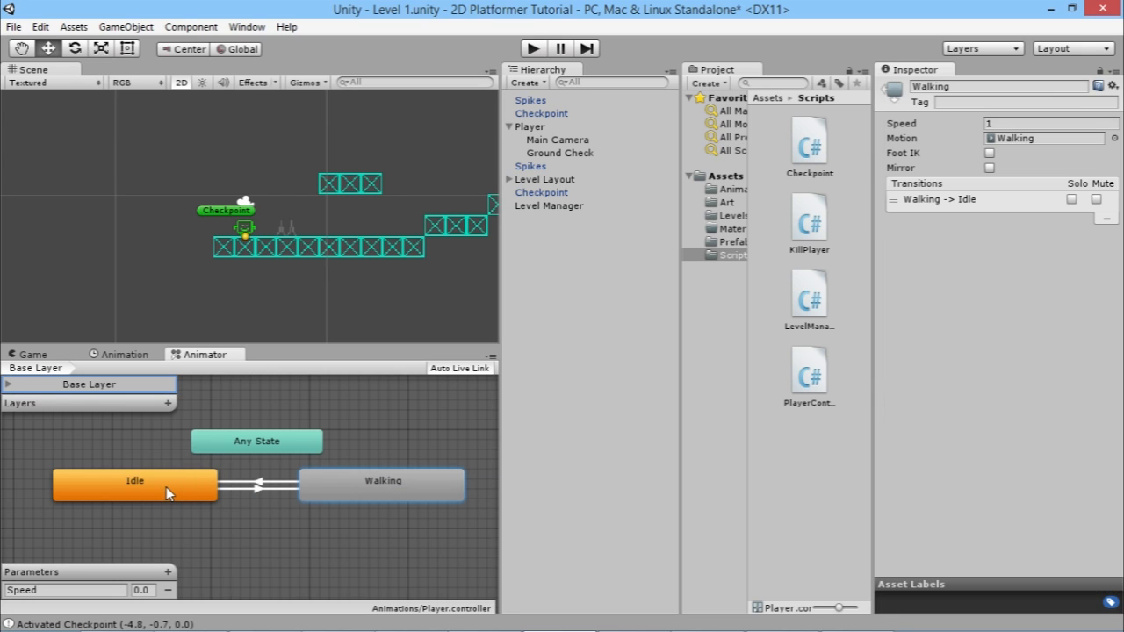
Set the Walking -> Idle transition's condition to Speed Less than 0.1
click(255, 482)
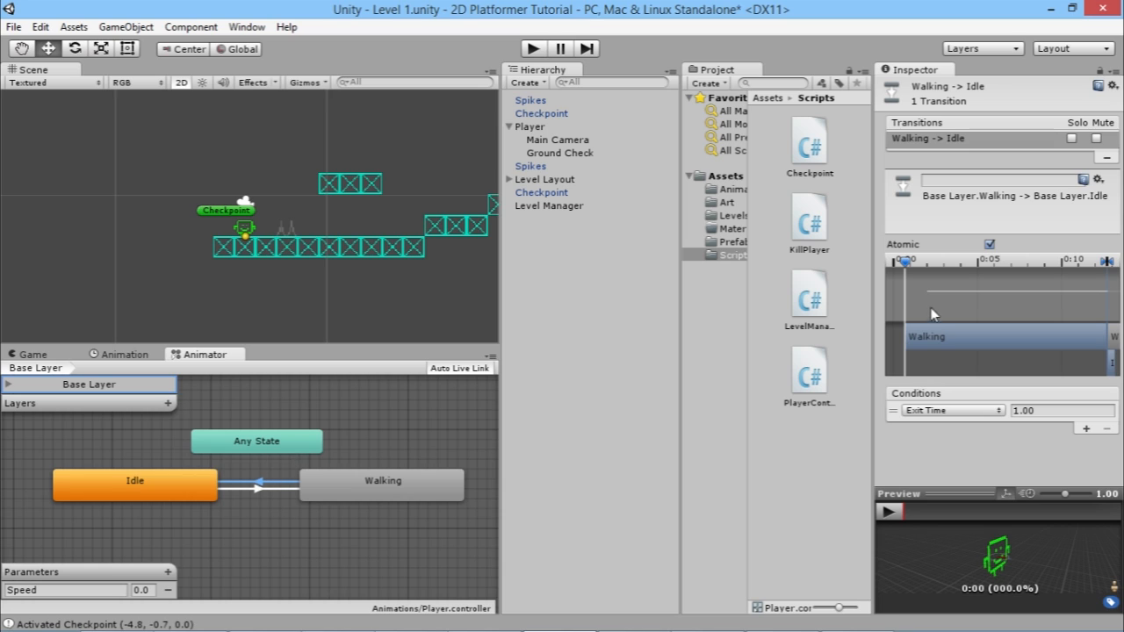
click(949, 411)
click(943, 429)
click(1036, 411)
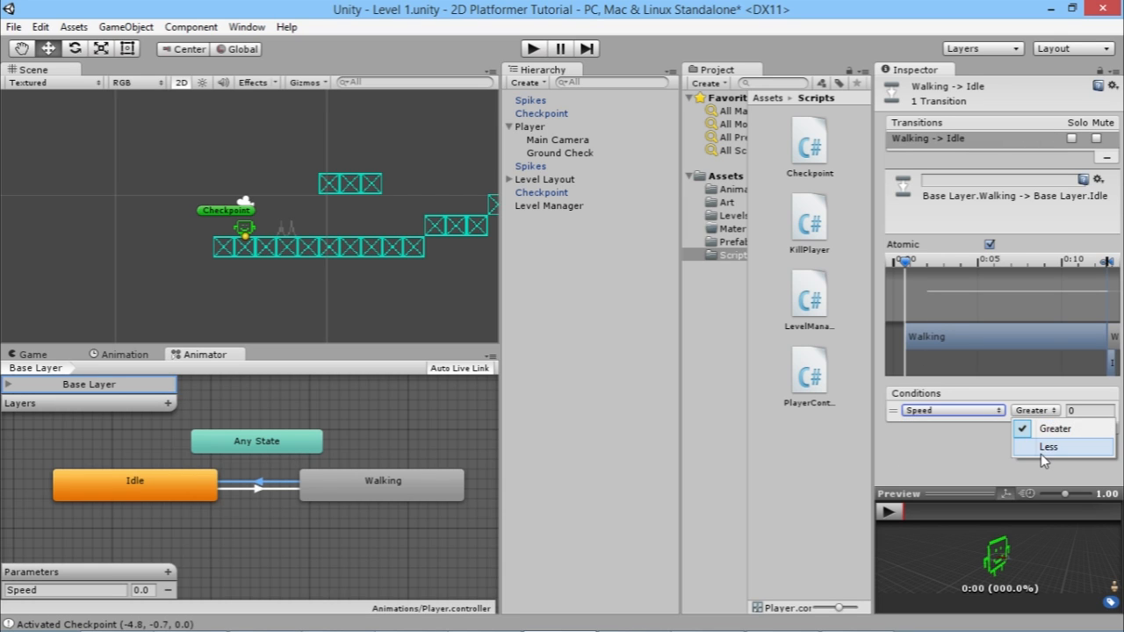
click(1048, 448)
click(1094, 409)
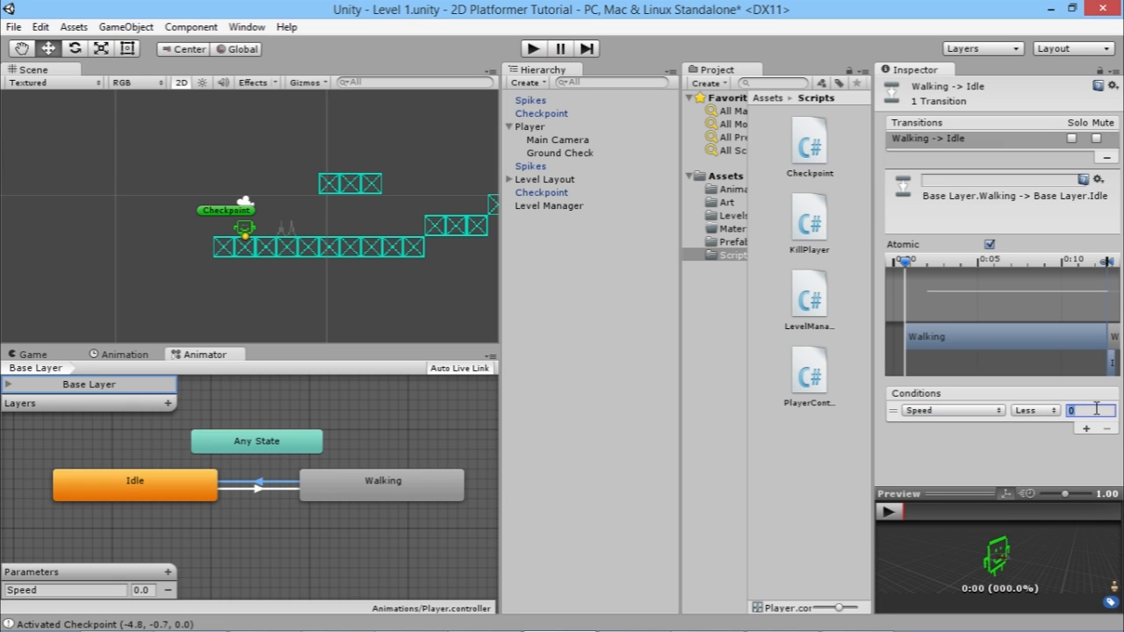
text(0.1)
Play-test the idle and walking animations by moving the player in both directions and jumping, and end play mode
click(532, 49)
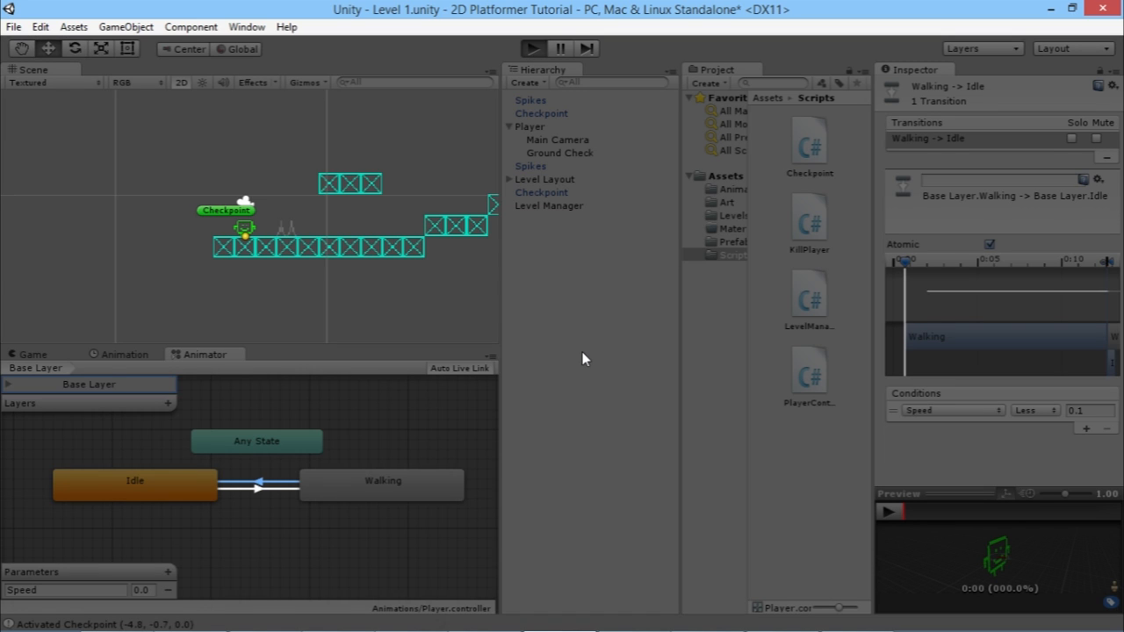
key(d)
key(space)
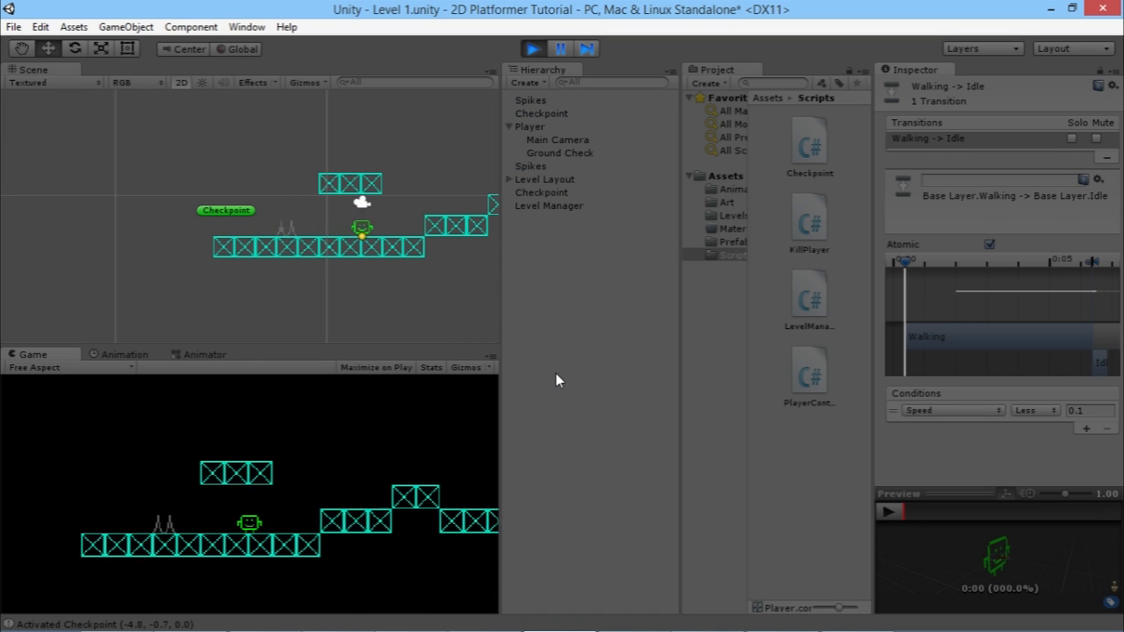
key(a)
key(d)
key(space)
key(d)
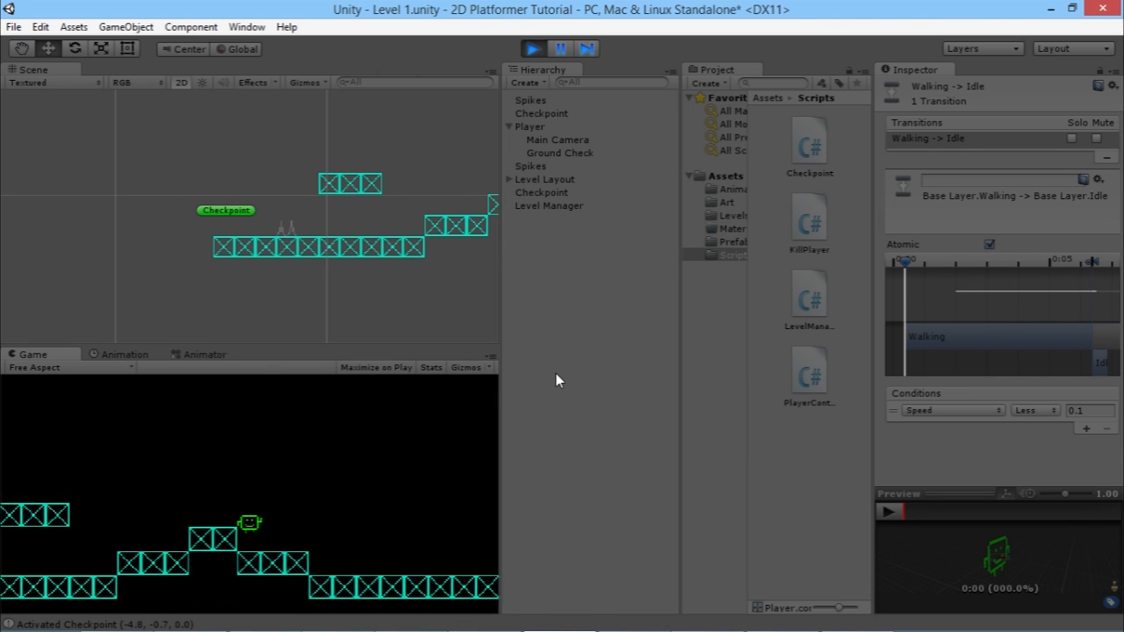
key(d)
key(a)
key(space)
key(a)
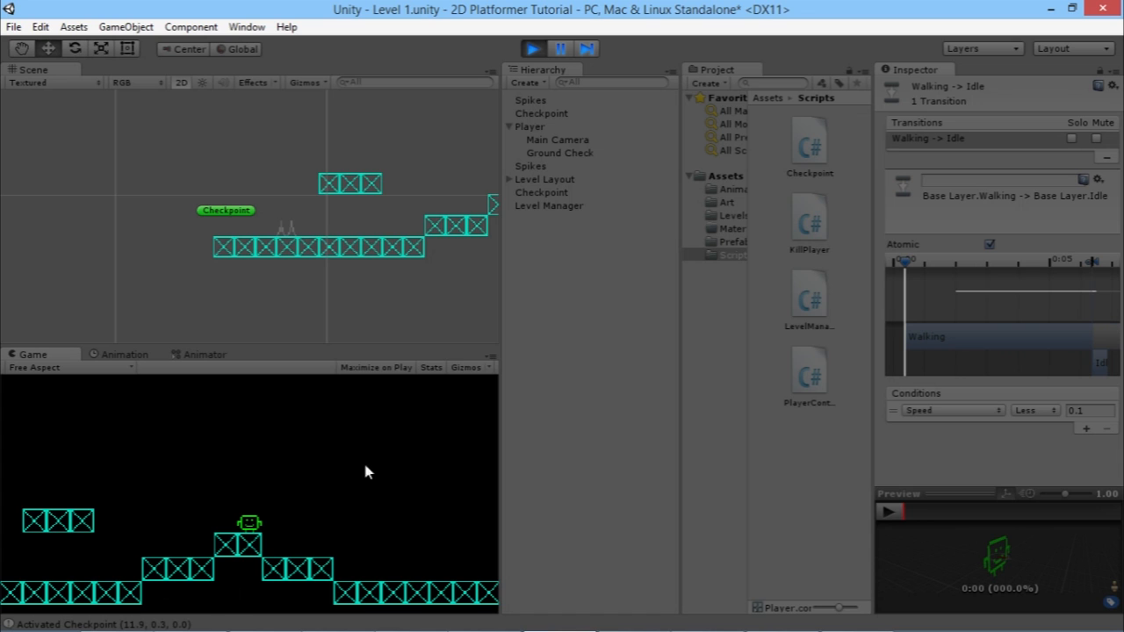
click(531, 54)
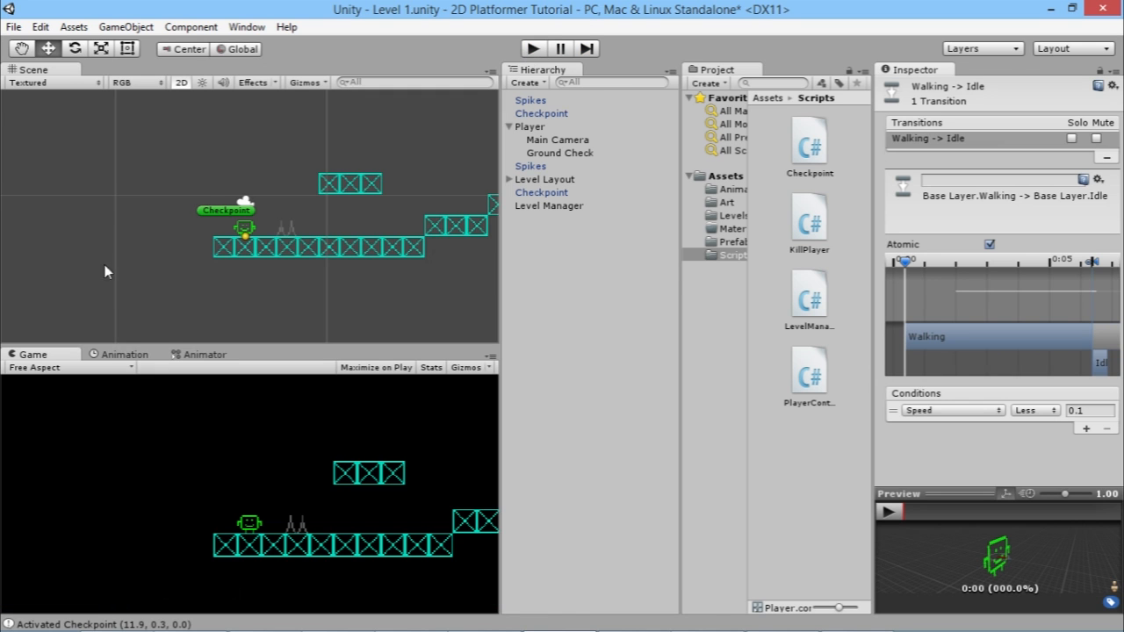
Set the Walking animation clip's sample rate to 7
click(123, 355)
click(179, 383)
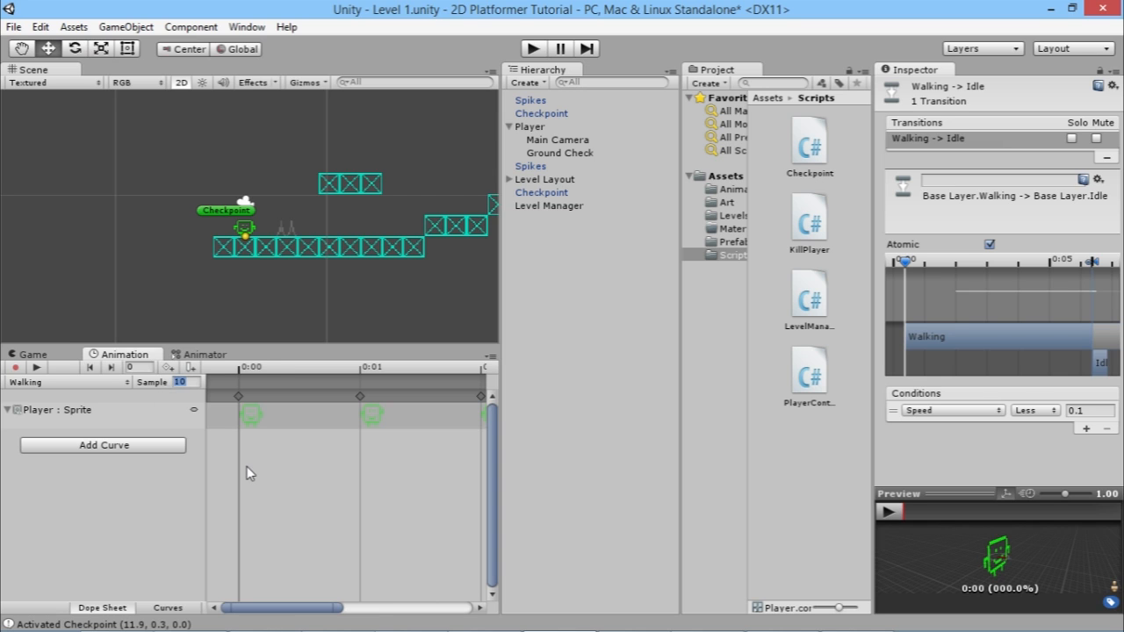
text(7)
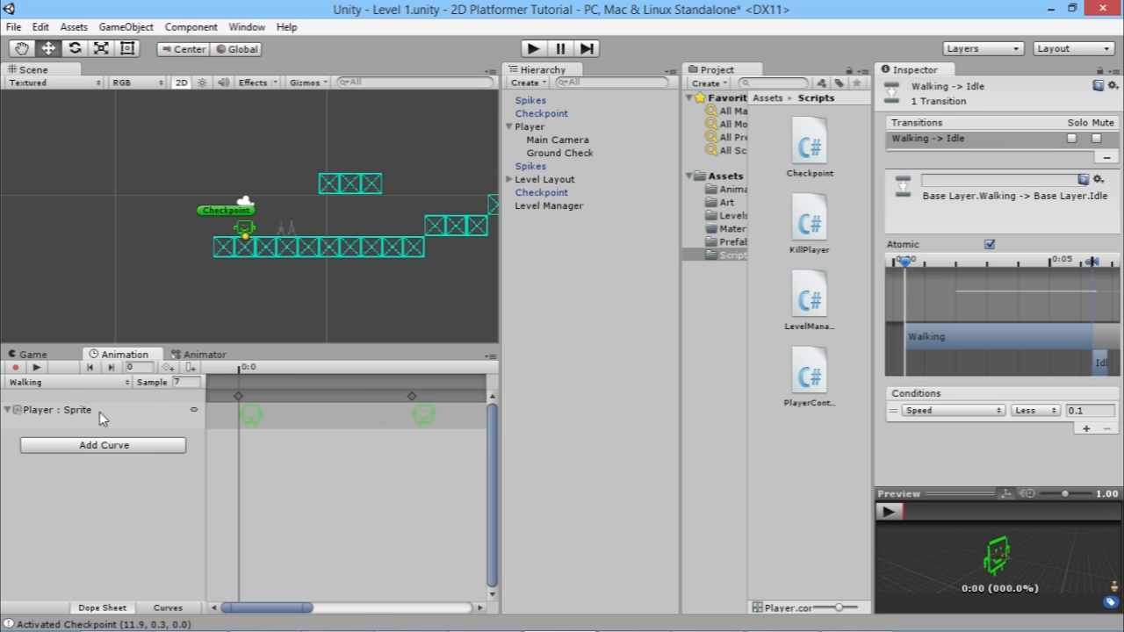
Play-test the slower walking animation by walking and jumping across the level, and stop the game
click(533, 50)
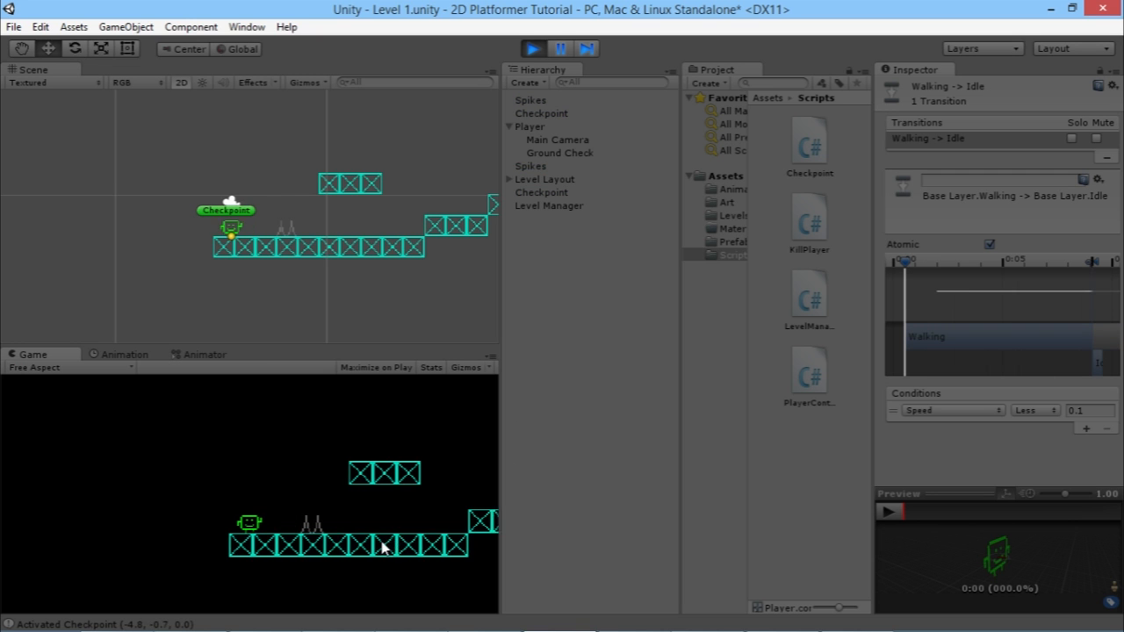
key(Right)
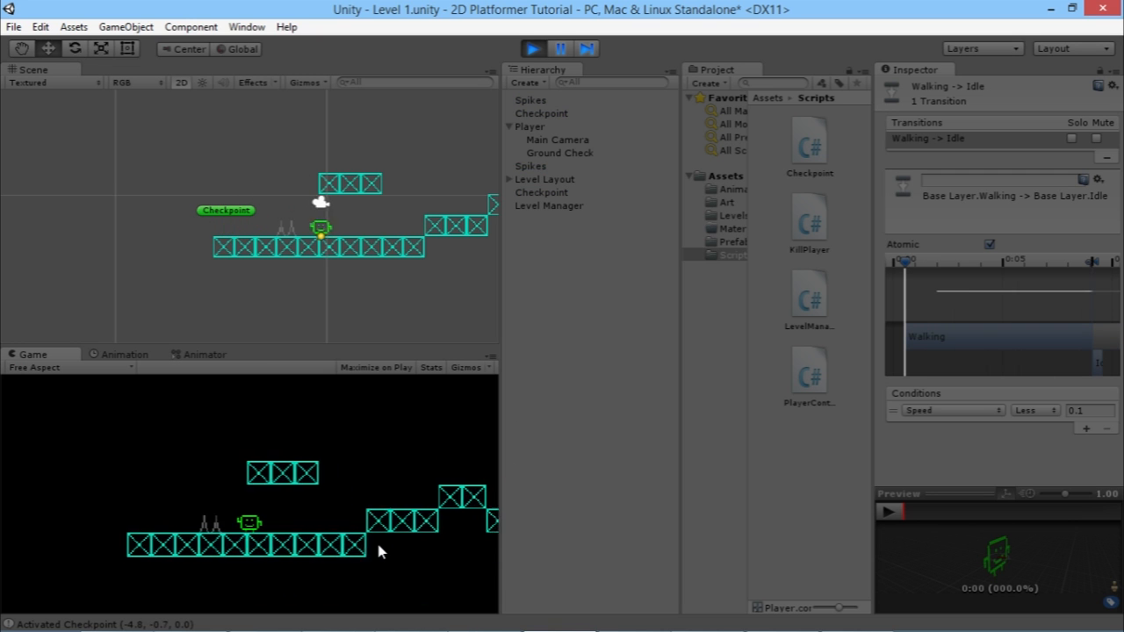
key(Right)
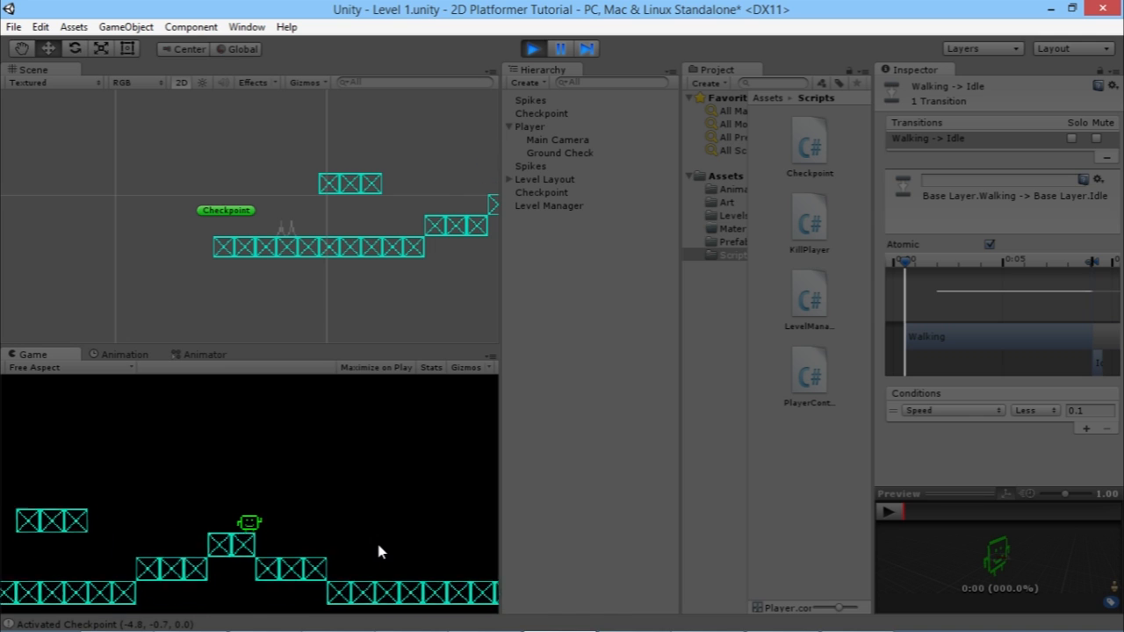
key(Right)
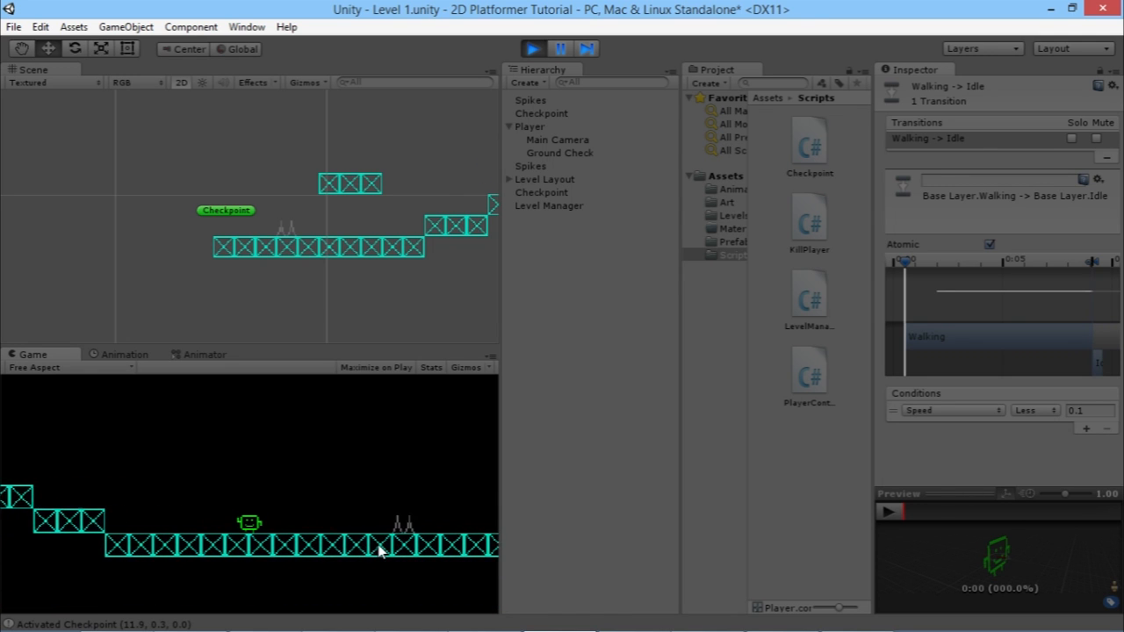
key(Right)
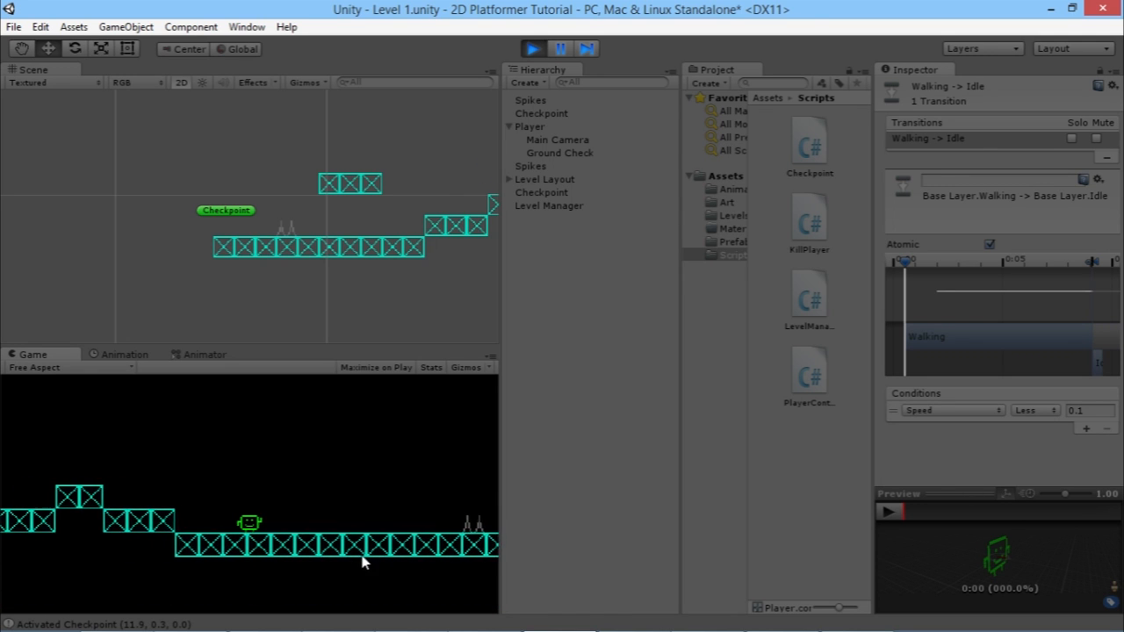
key(Right)
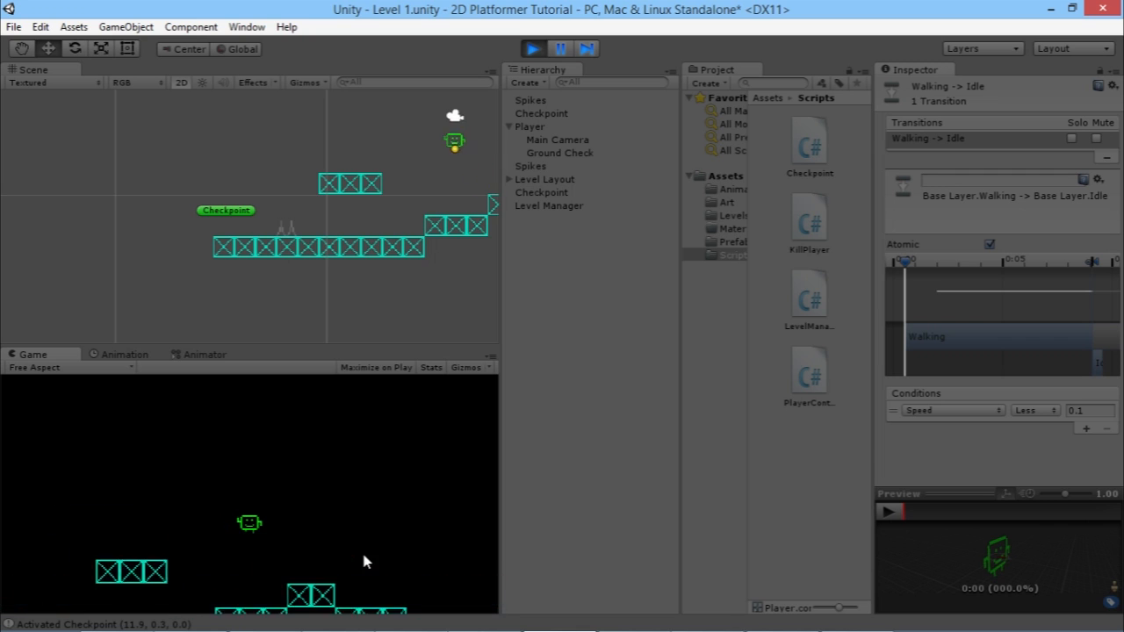
key(Right)
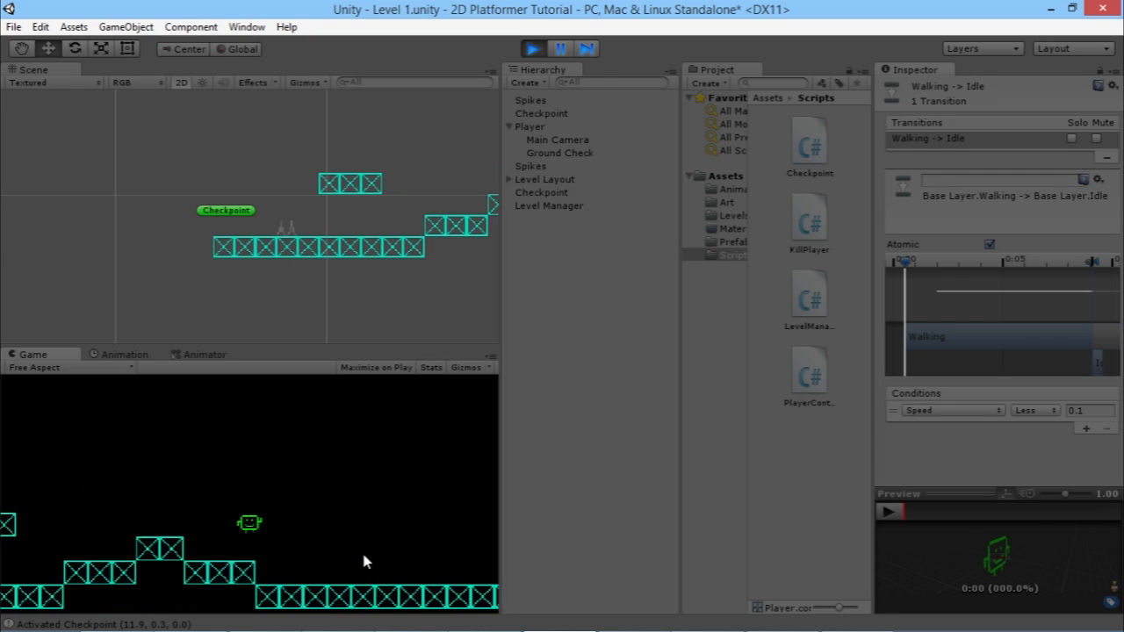
key(Right)
key(space)
key(d)
key(space)
key(a)
key(space)
key(a)
key(space)
key(d)
click(533, 49)
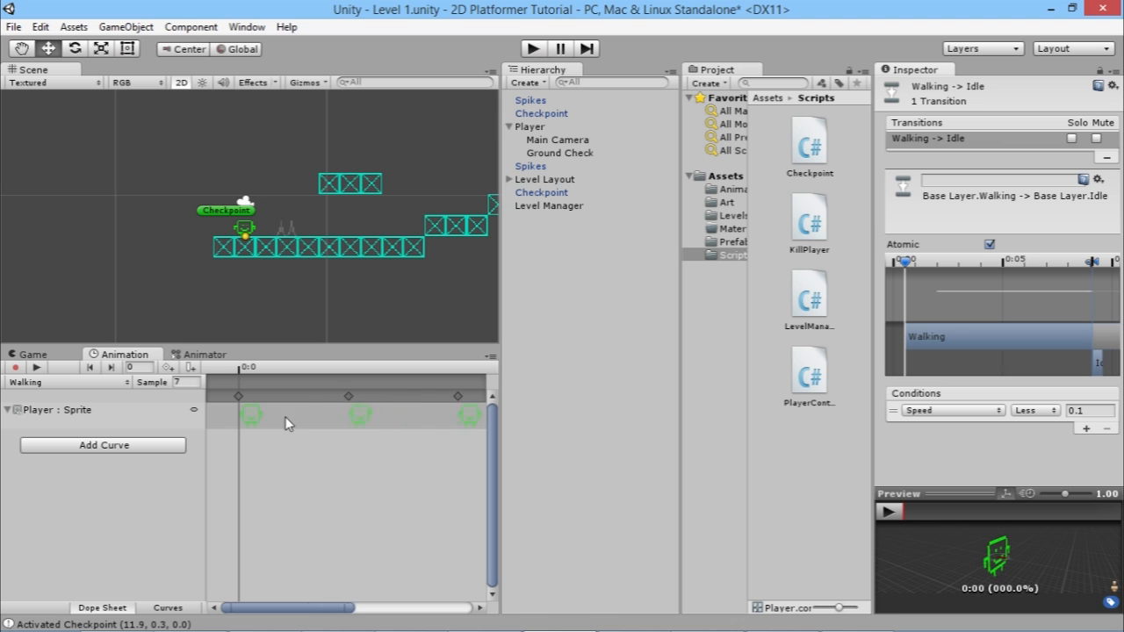
Create a new Player animation clip named Jumping in the Assets Animations folder
click(61, 383)
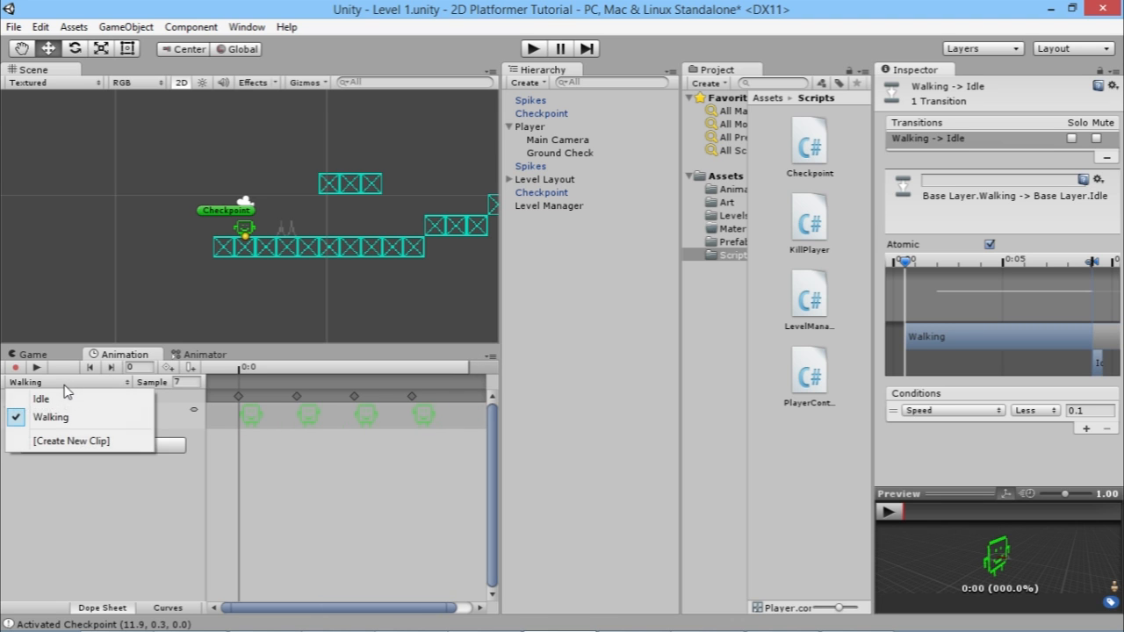
click(61, 441)
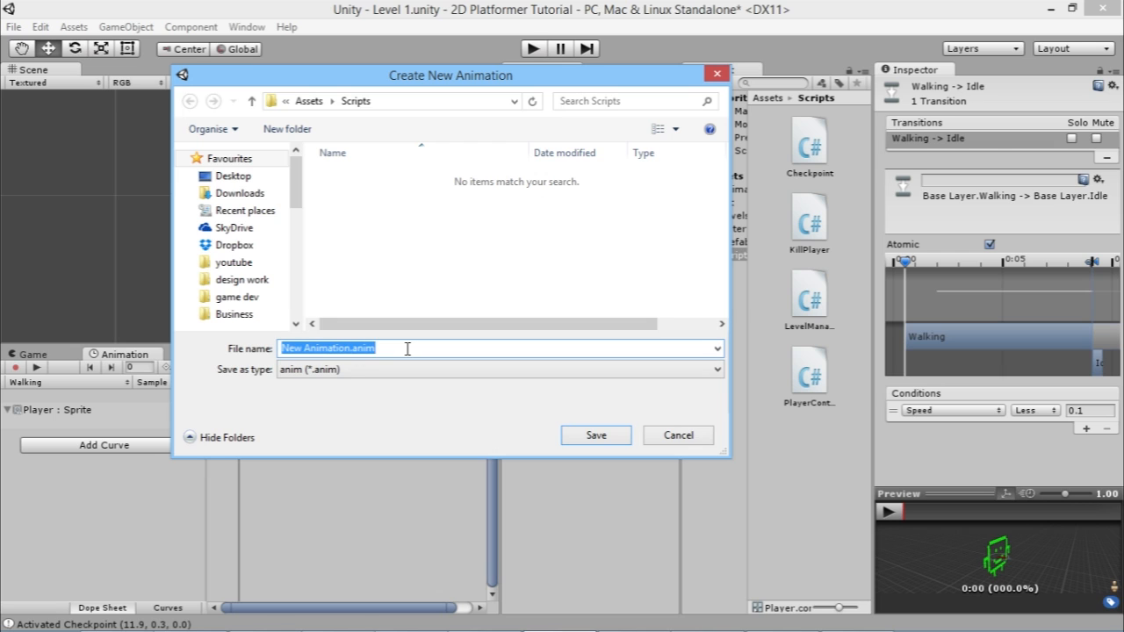
text(Jumping)
click(301, 103)
double_click(353, 179)
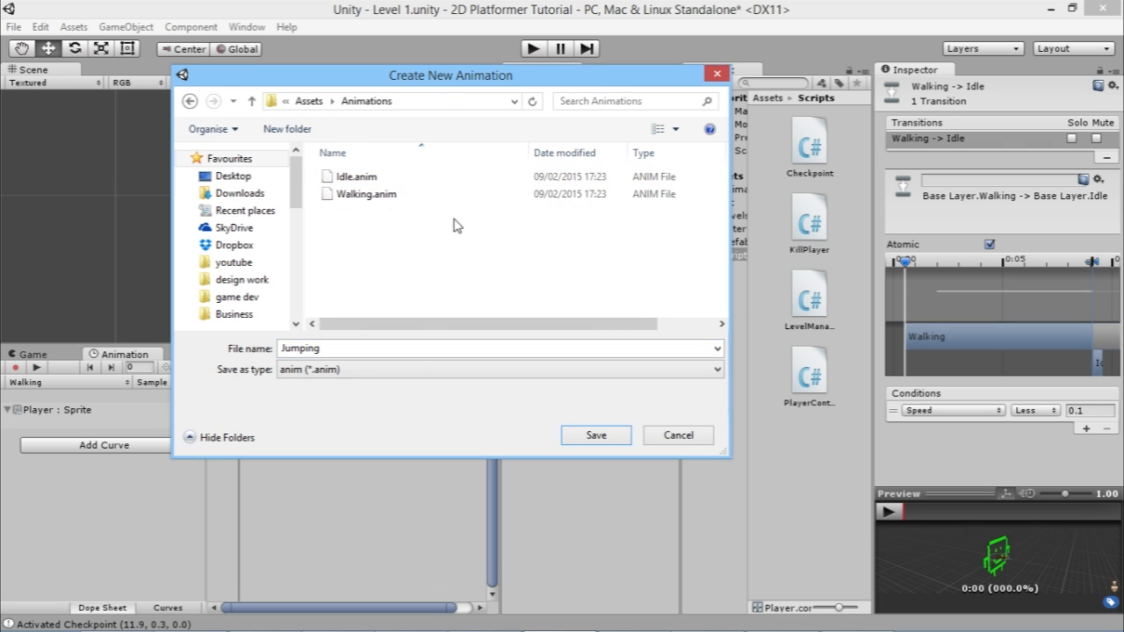
click(613, 432)
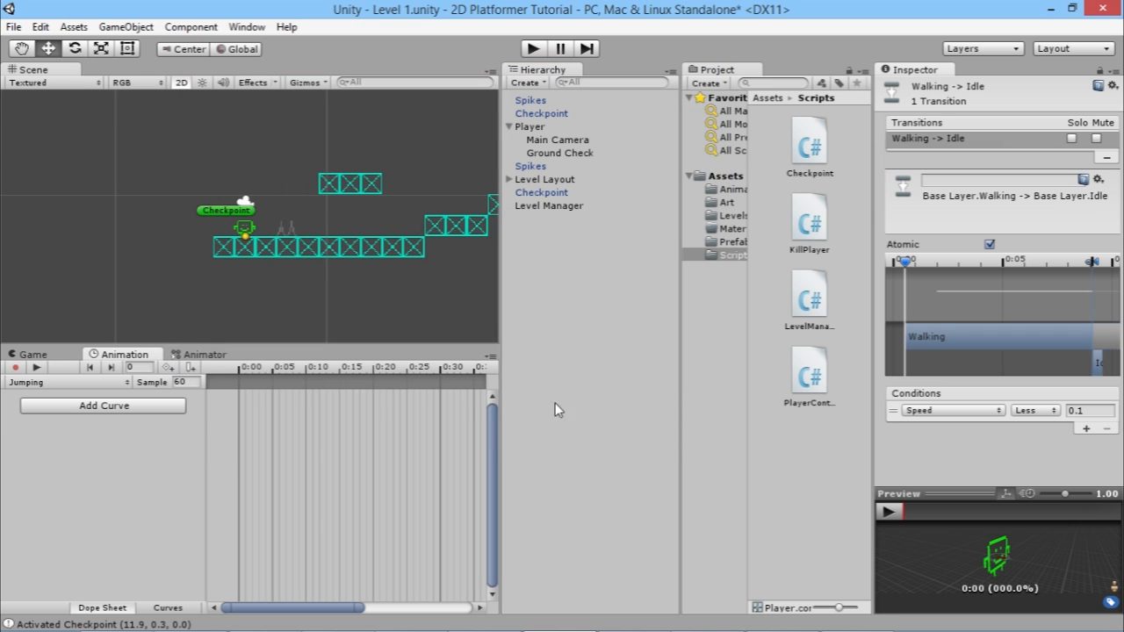
Add the first of the two player walking sprites from the Art folder to the Jumping clip at 0:00 and turn recording off
click(727, 203)
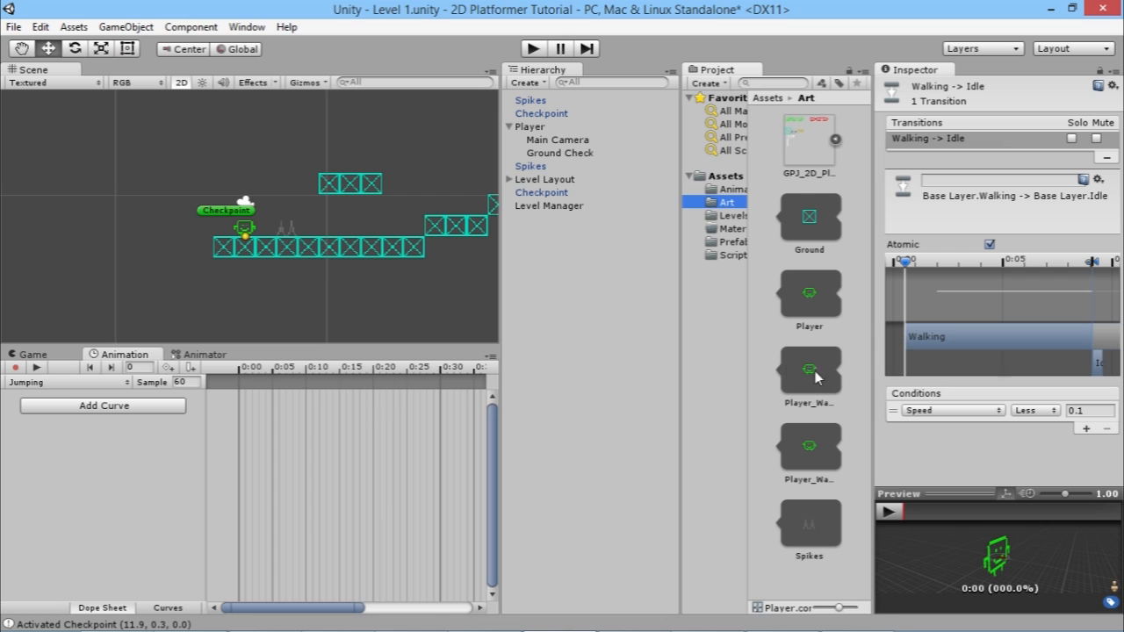
drag(817, 371, 238, 398)
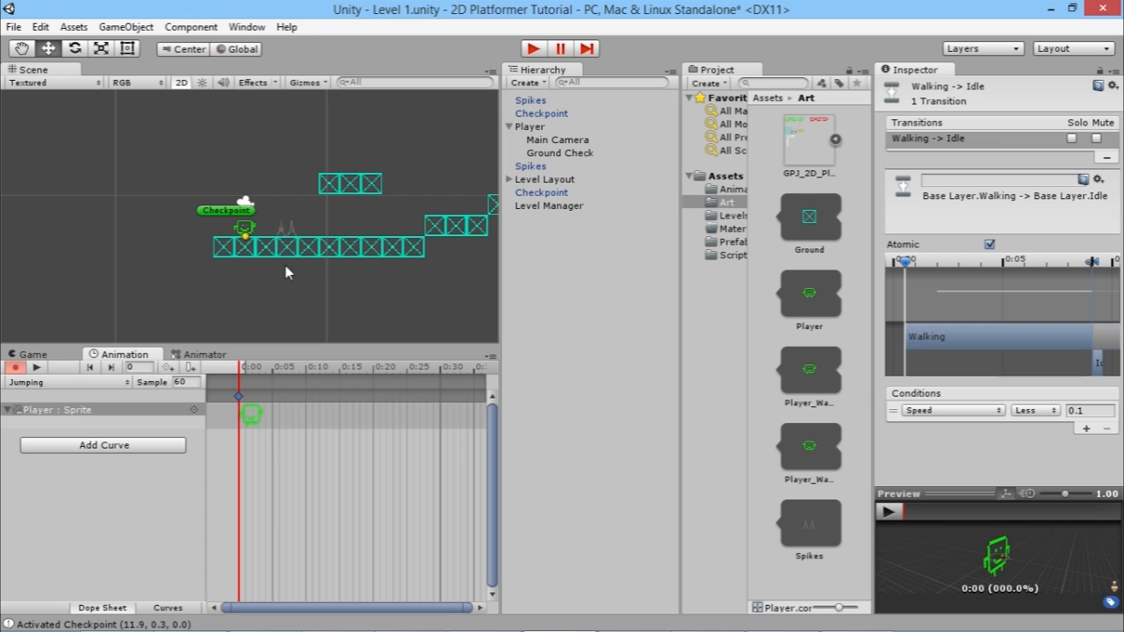
click(15, 369)
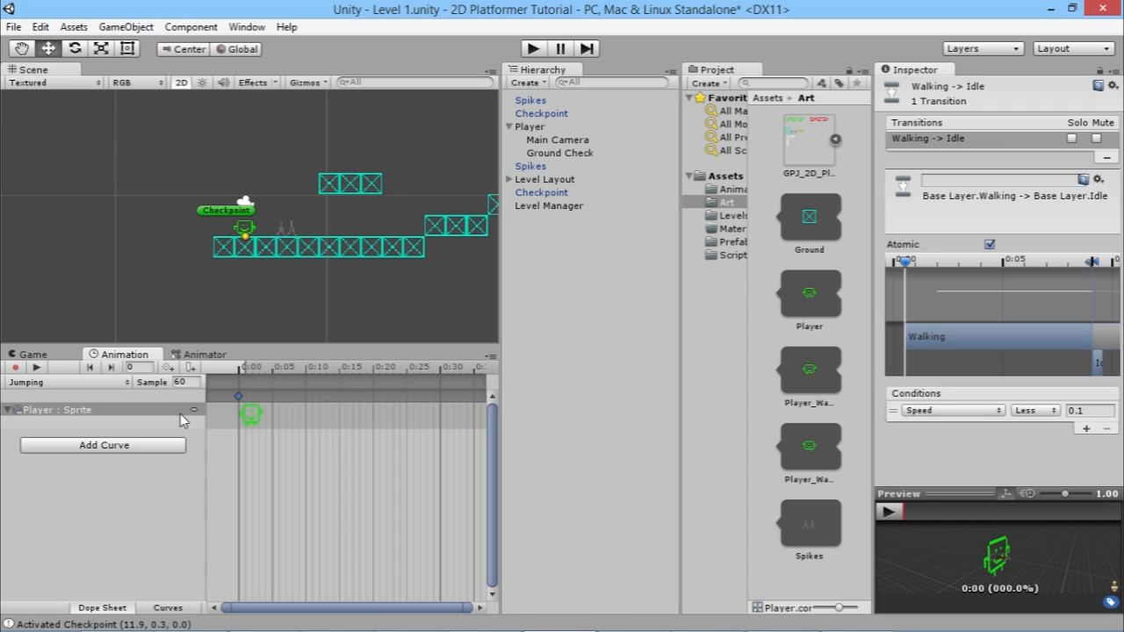
Check the grounded assignment in the PlayerController script in MonoDevelop, and add a Bool parameter named Grounded to the player's Animator in Unity
mouse_move(352, 629)
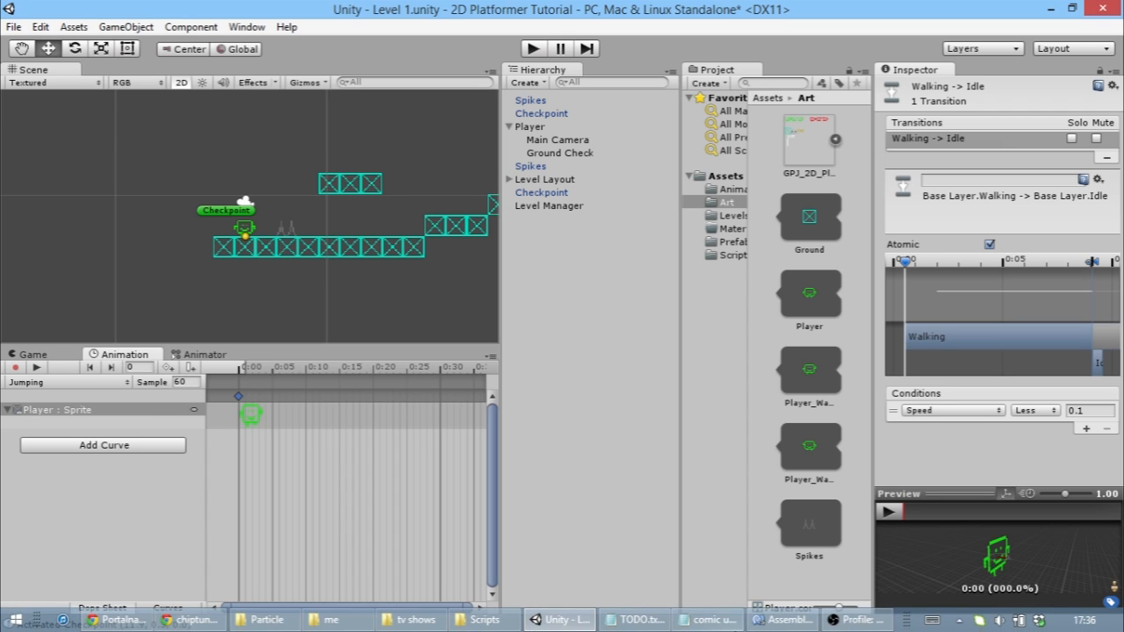
click(764, 620)
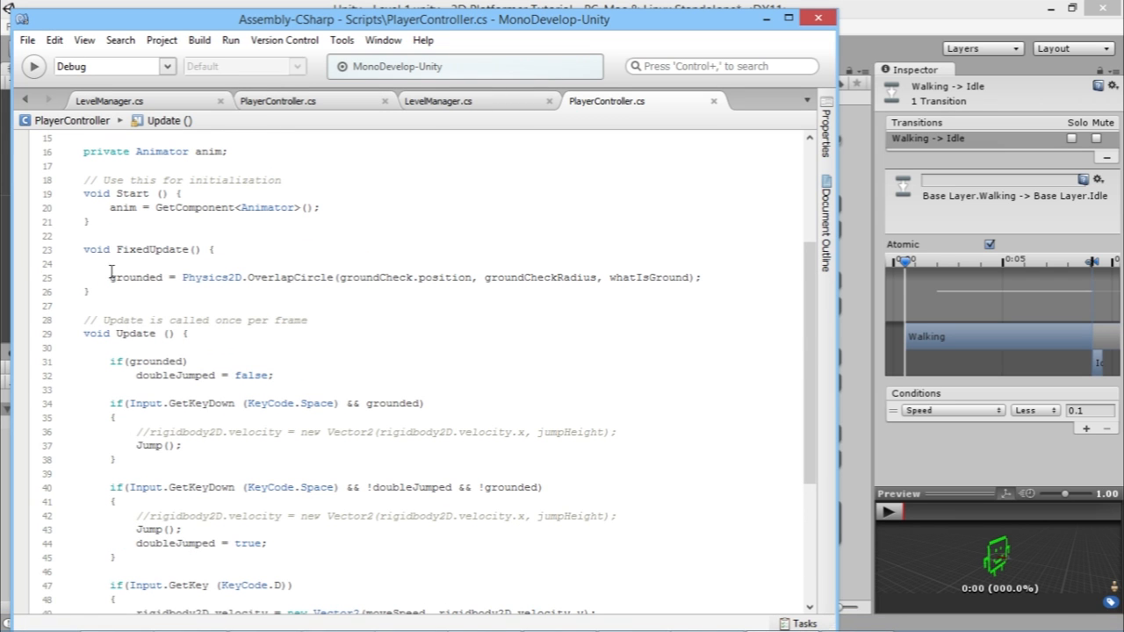
click(712, 277)
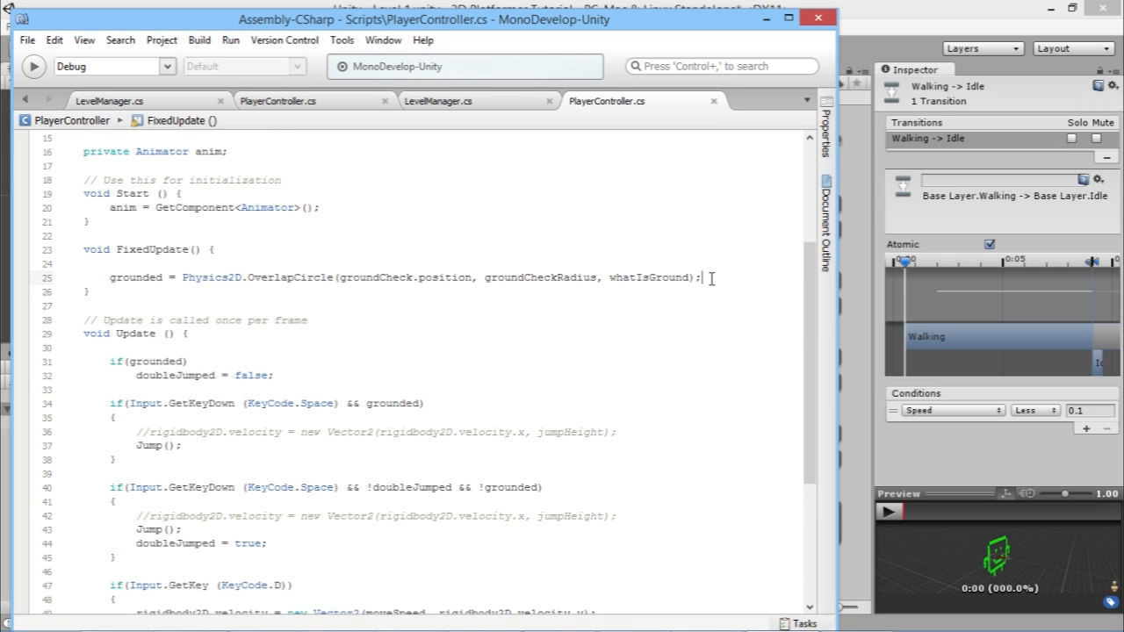
click(872, 62)
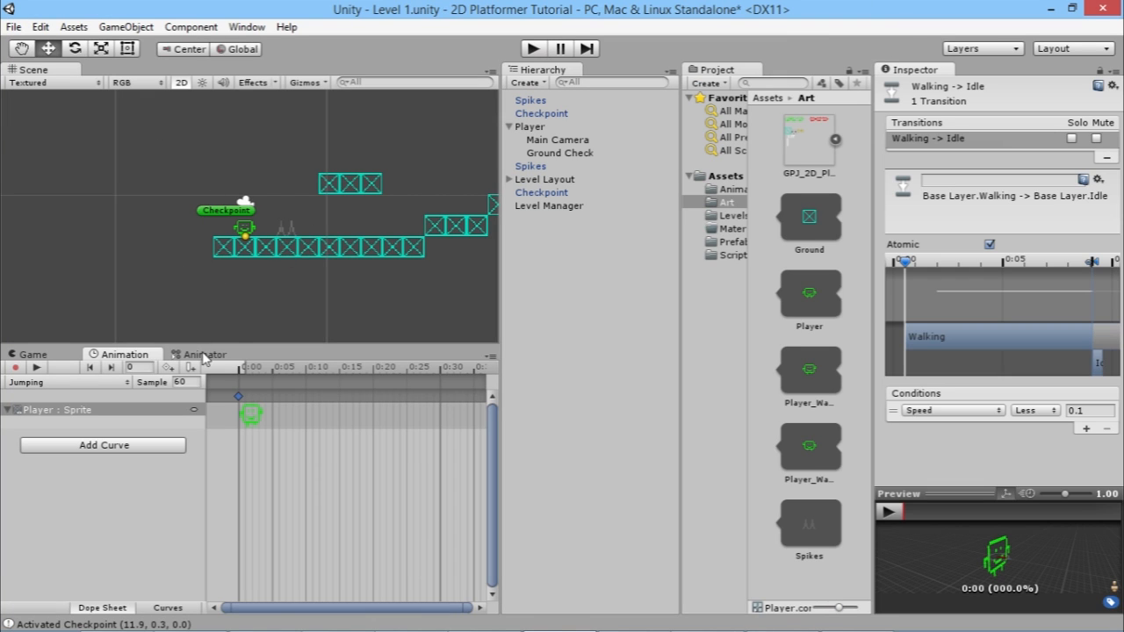
click(203, 355)
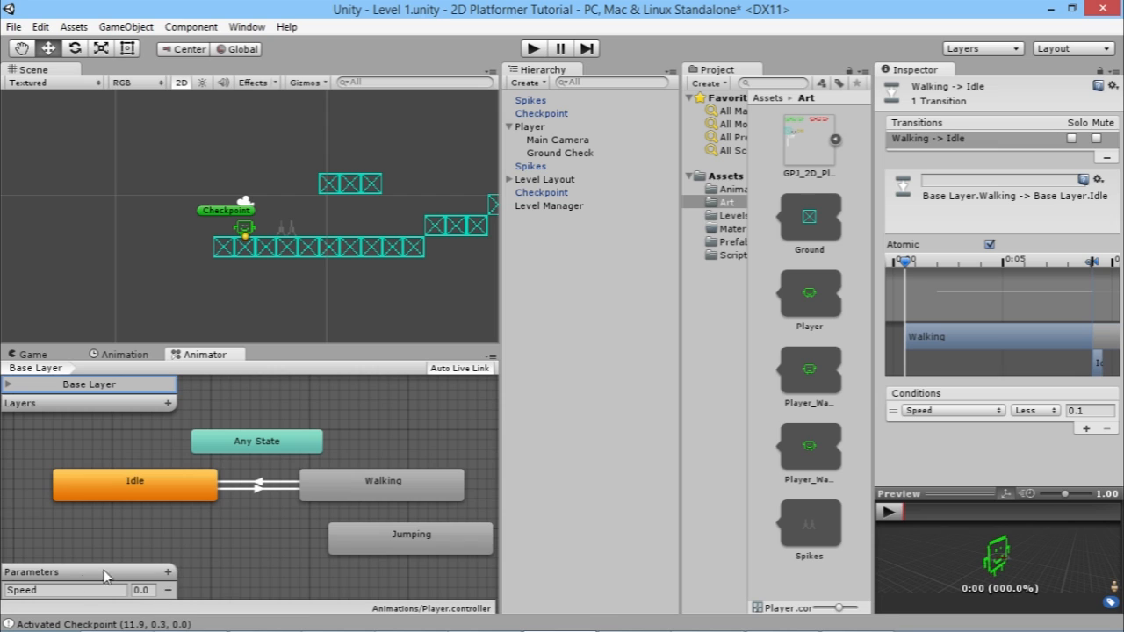
click(167, 573)
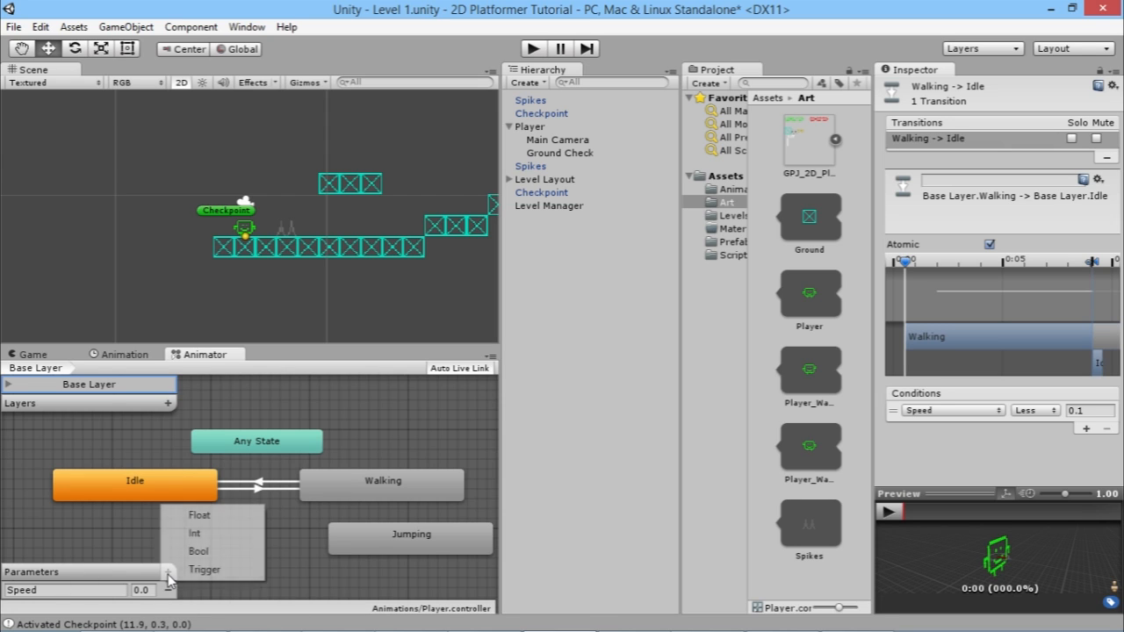
click(220, 559)
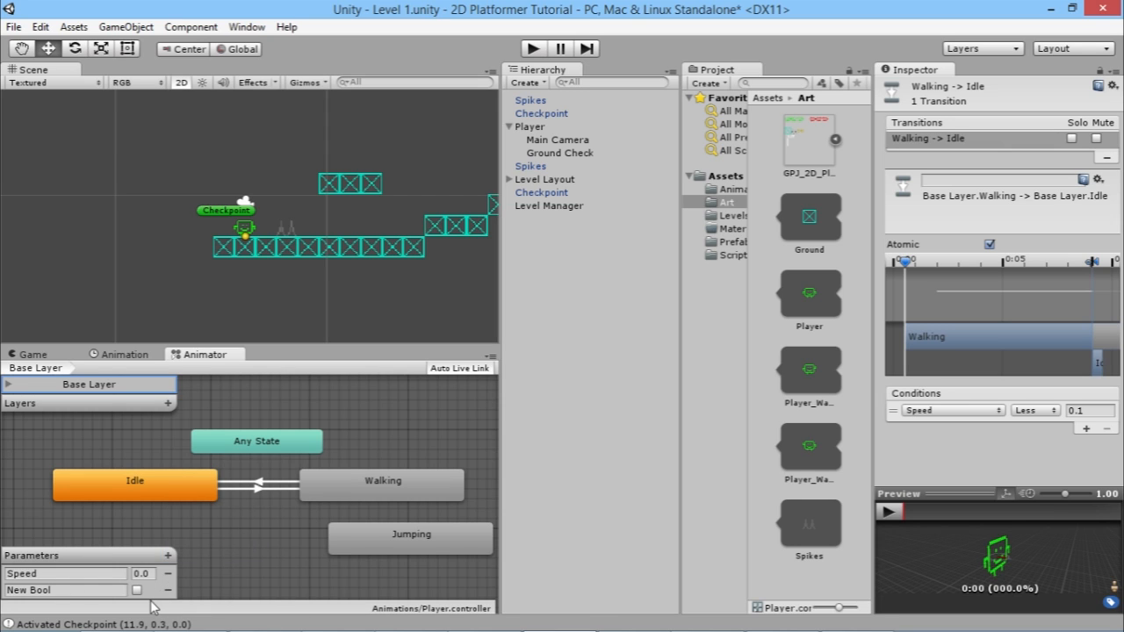
double_click(97, 594)
text(Grounde3d)
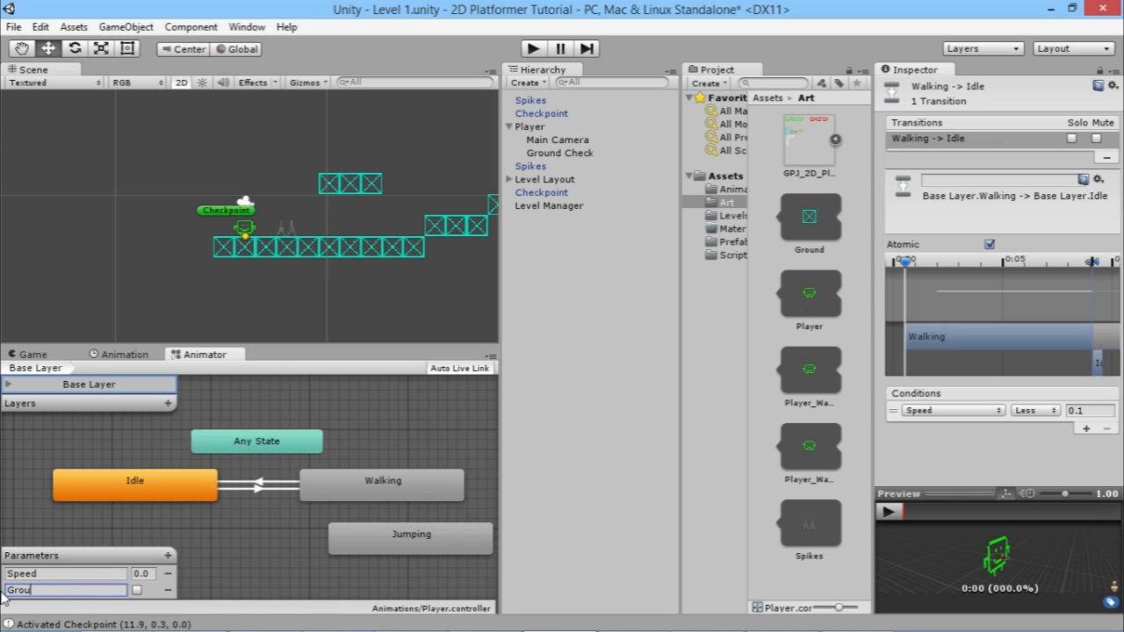
key(BackSpace)
key(BackSpace)
text(d)
click(238, 580)
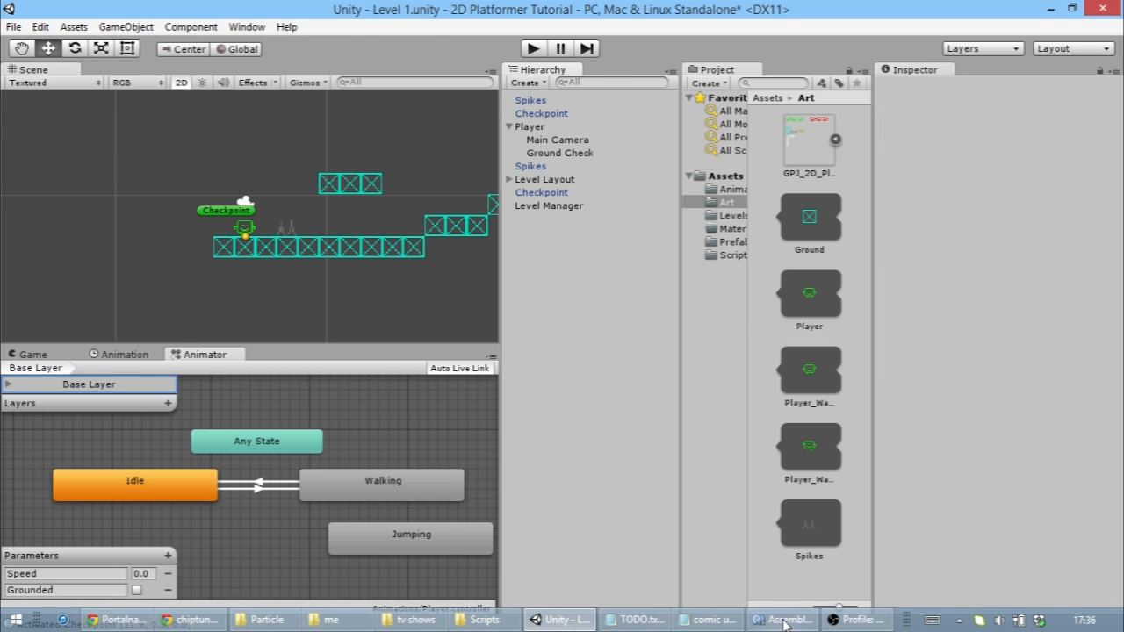
In MonoDevelop, add anim.SetBool("Grounded", grounded); to PlayerController's Update method below the doubleJumped reset, and save the script
click(782, 620)
scroll(321, 369, down, 6)
scroll(320, 369, up, 6)
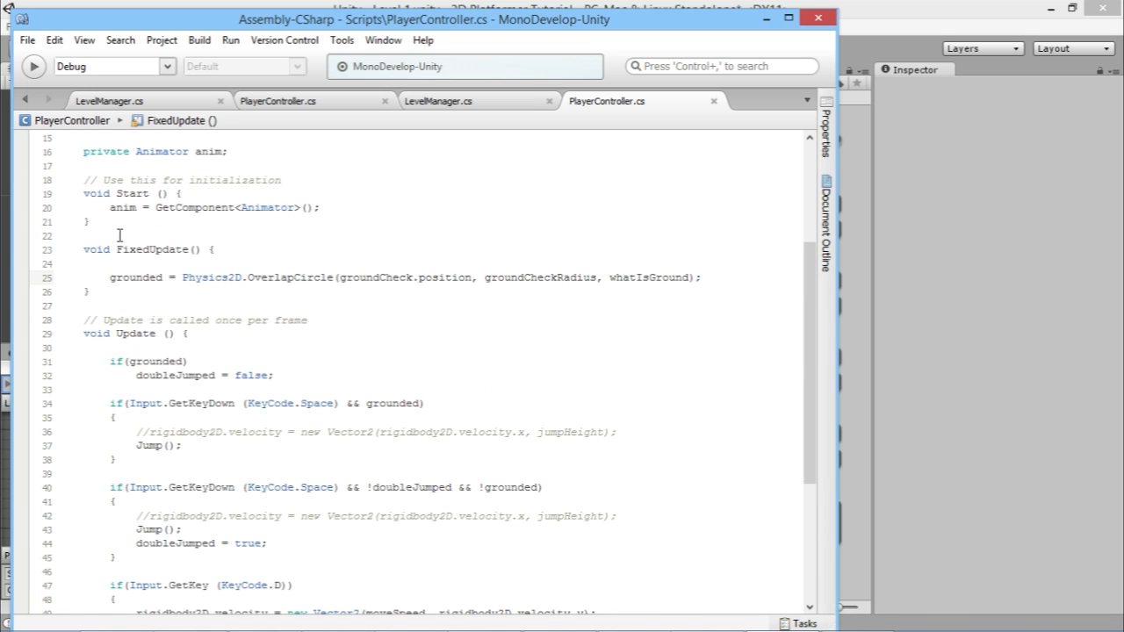
click(294, 375)
key(Return)
key(Return)
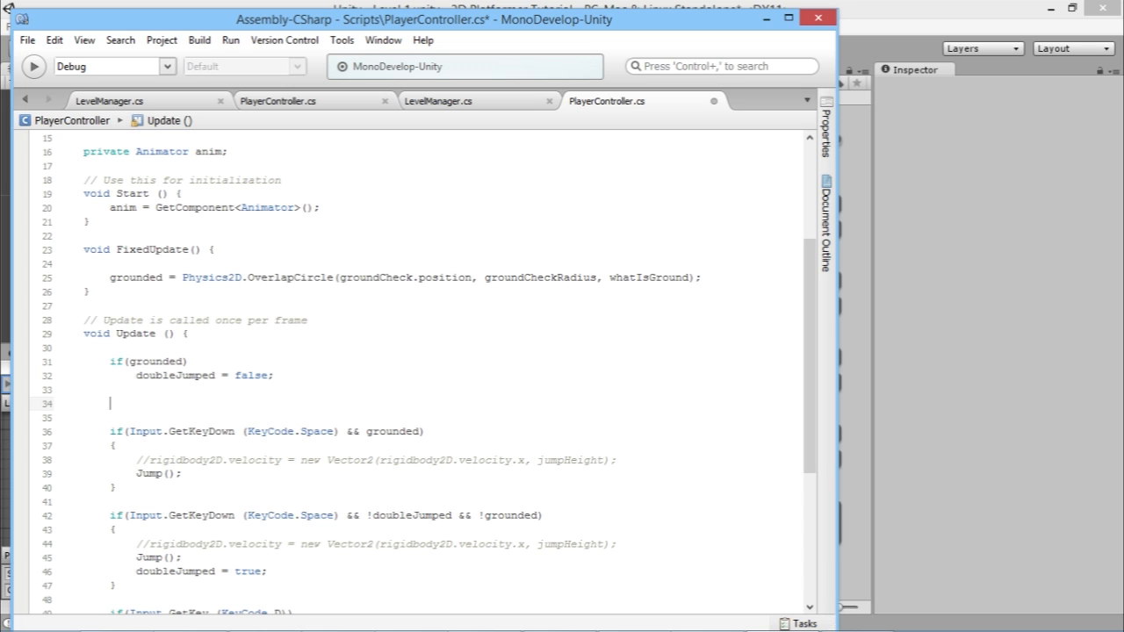
text(anim.)
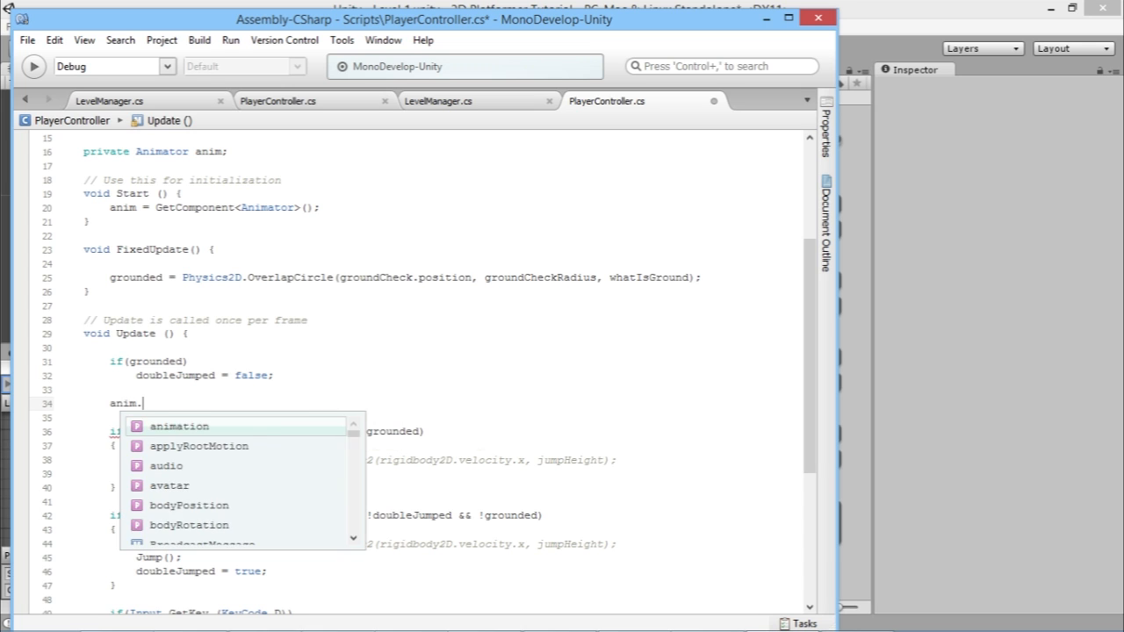
text(setboo)
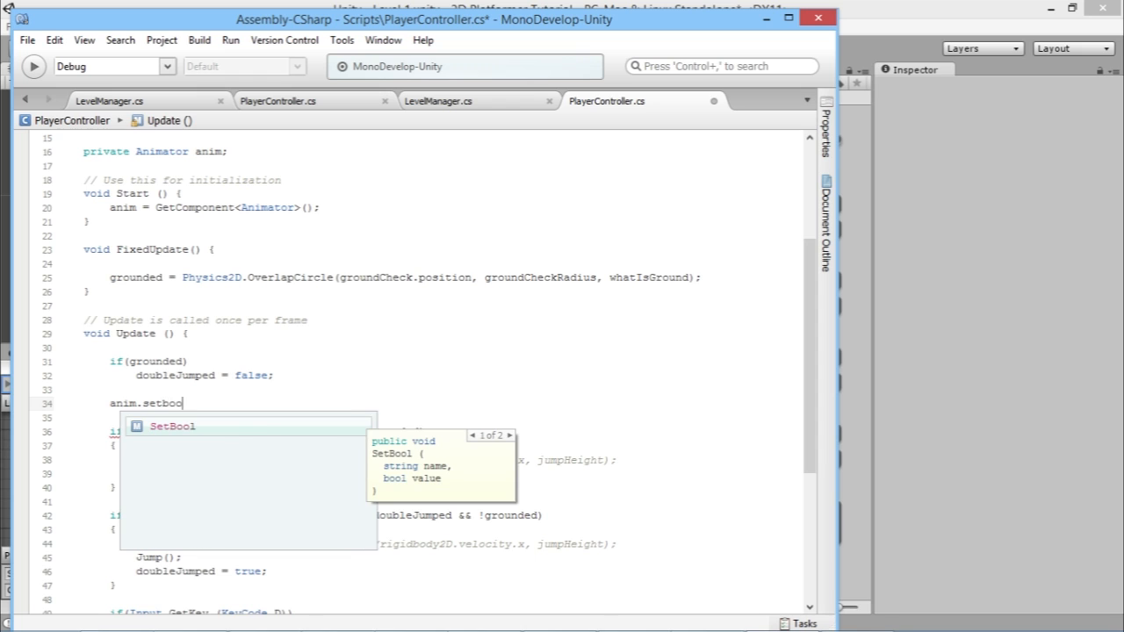
key(Return)
text(()
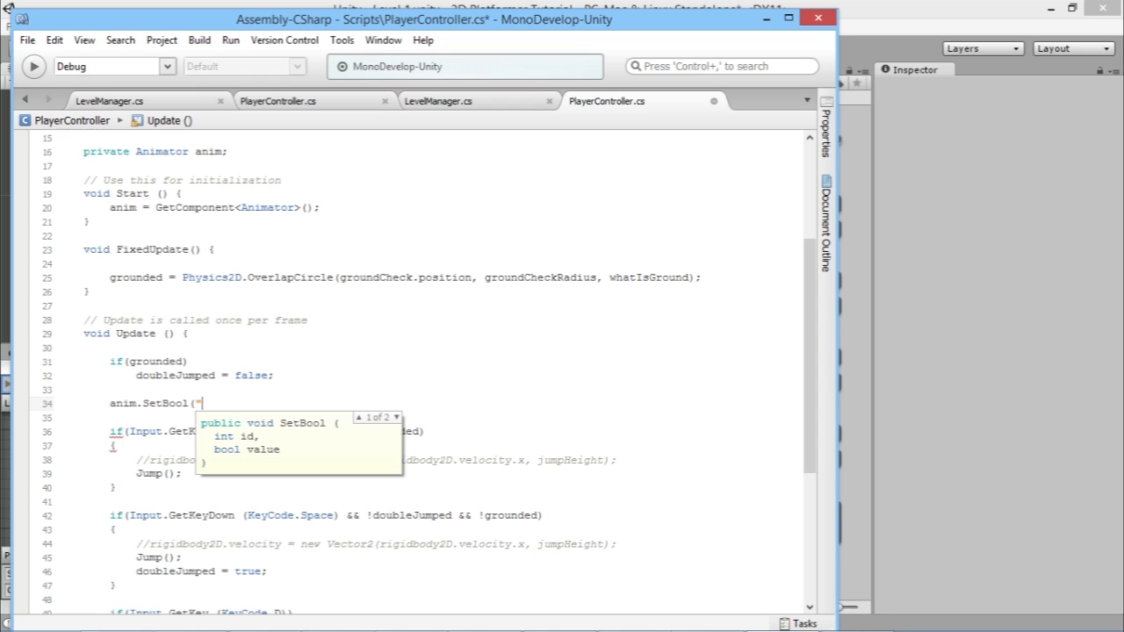
text("Grounded",)
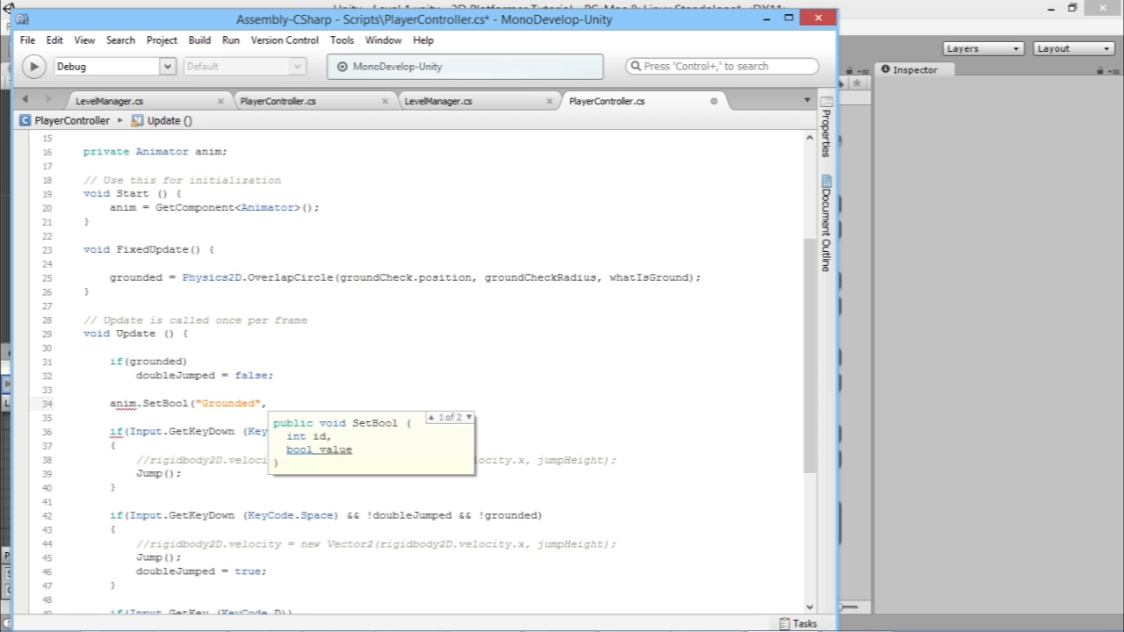
text( grounded)
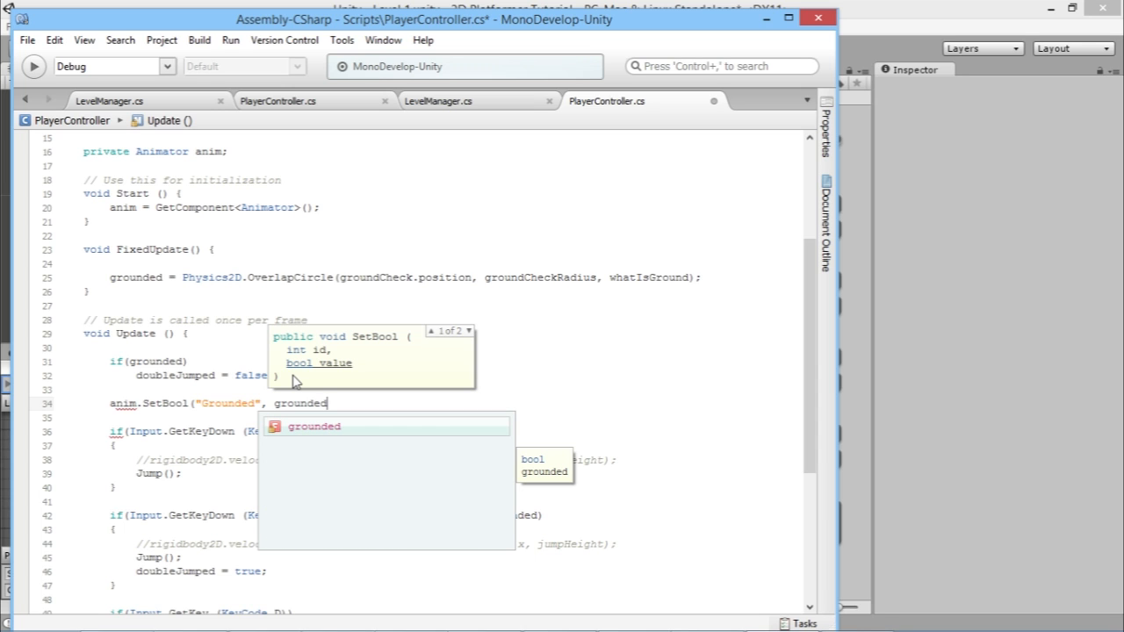
text();)
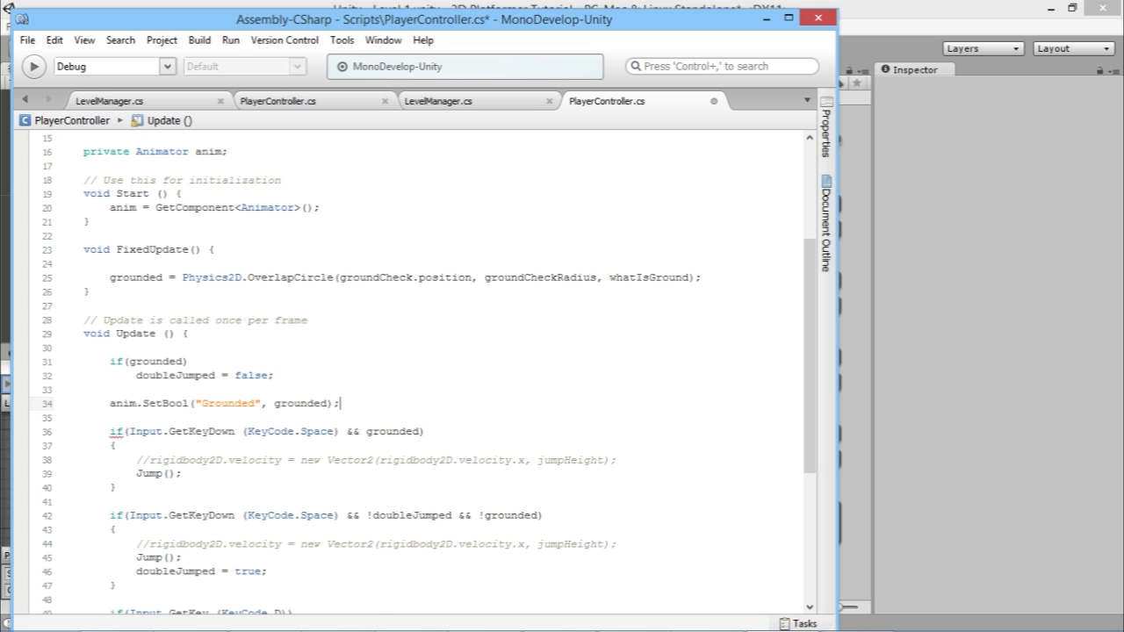
key(ctrl+s)
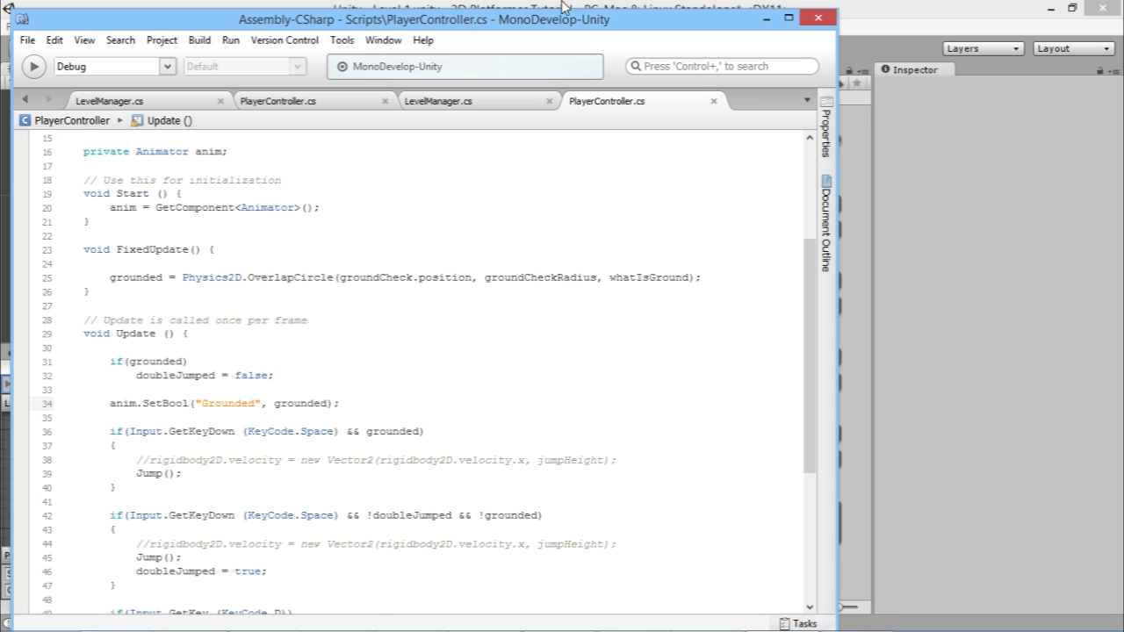
Back in Unity, rearrange the Animator graph with Any State above Idle and Jumping above Walking
click(912, 19)
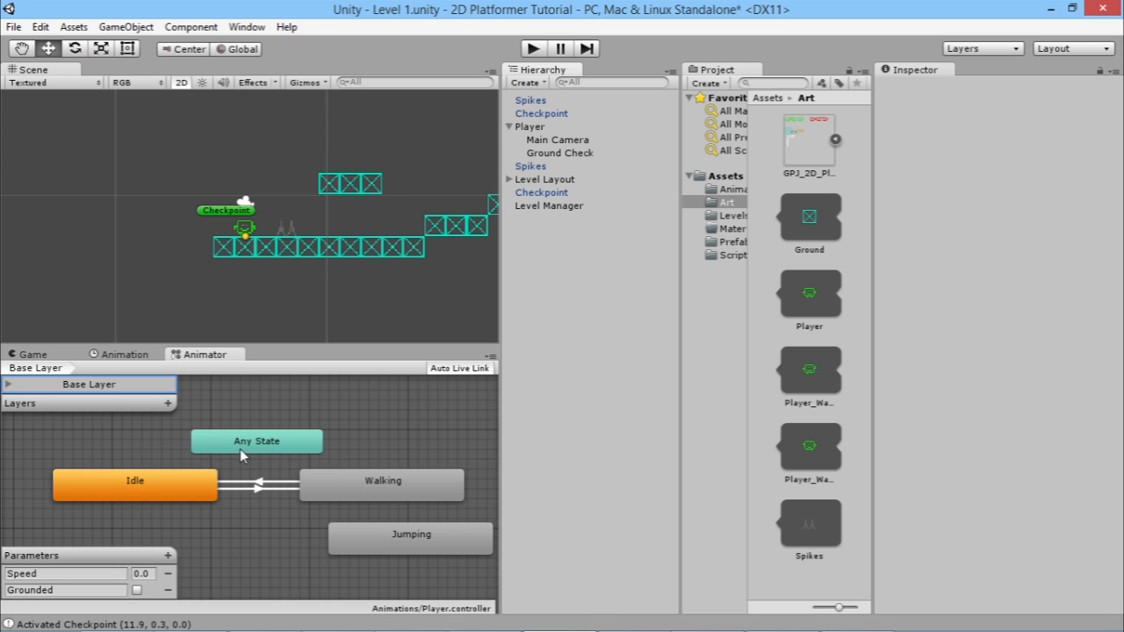
drag(251, 446, 240, 426)
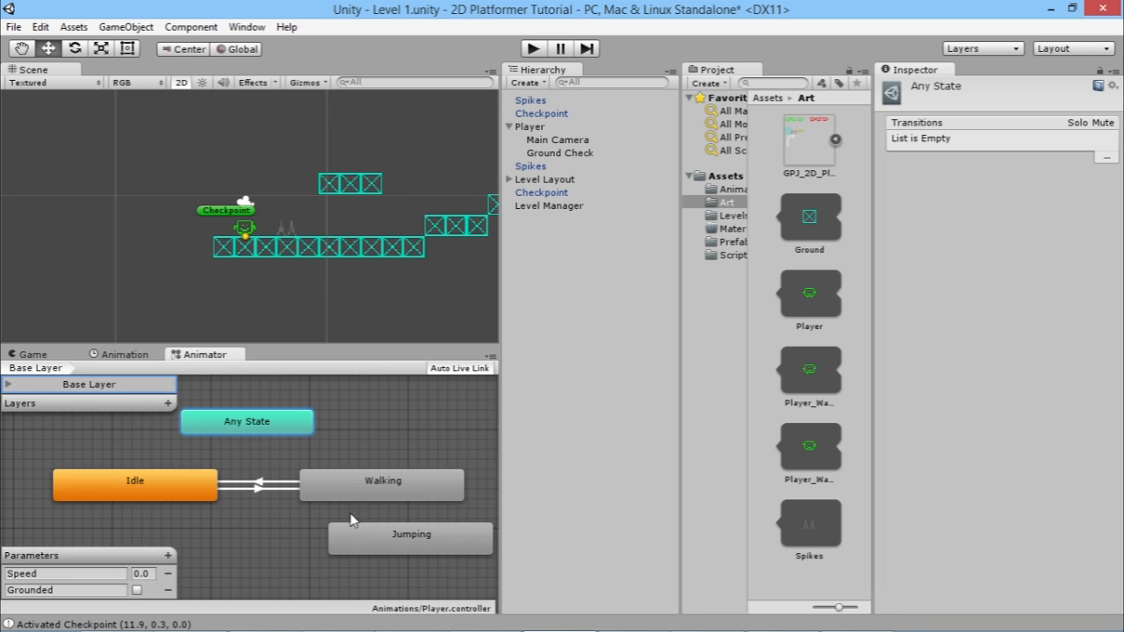
drag(286, 425, 265, 416)
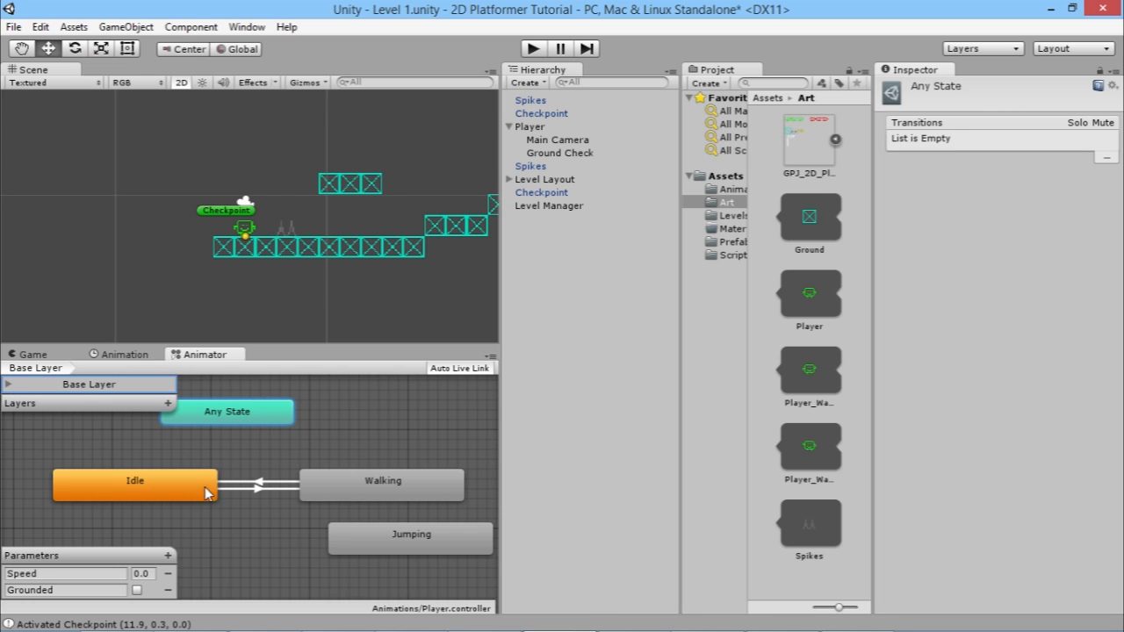
drag(379, 534, 370, 397)
drag(264, 415, 235, 416)
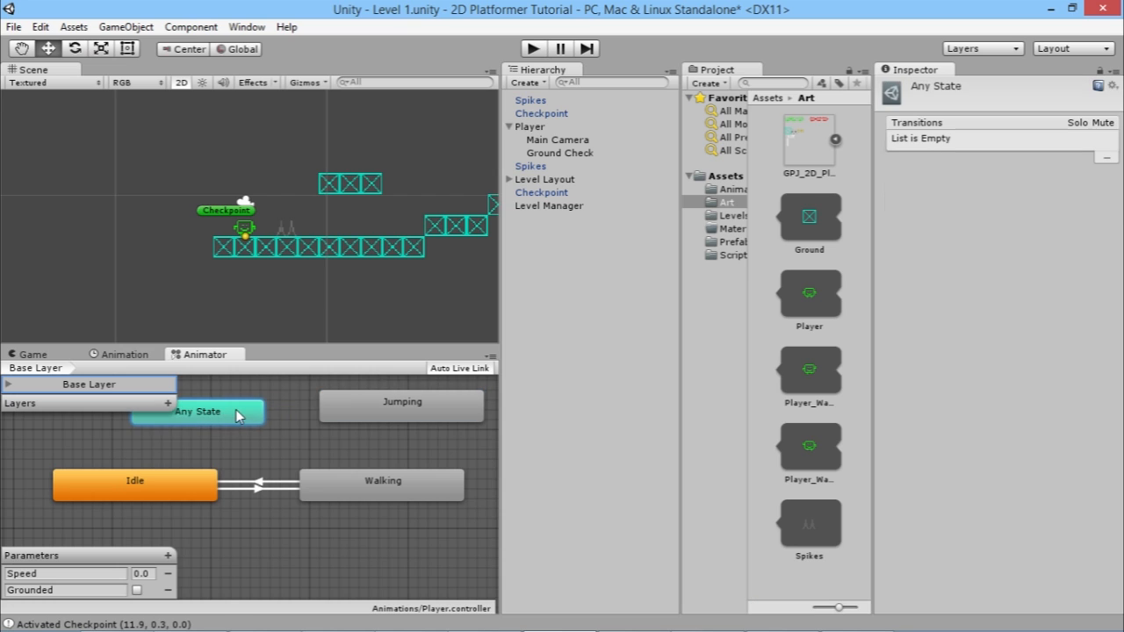
Create a transition from Any State to Jumping and use the Grounded parameter as its condition
right_click(237, 413)
click(285, 422)
click(357, 410)
click(299, 415)
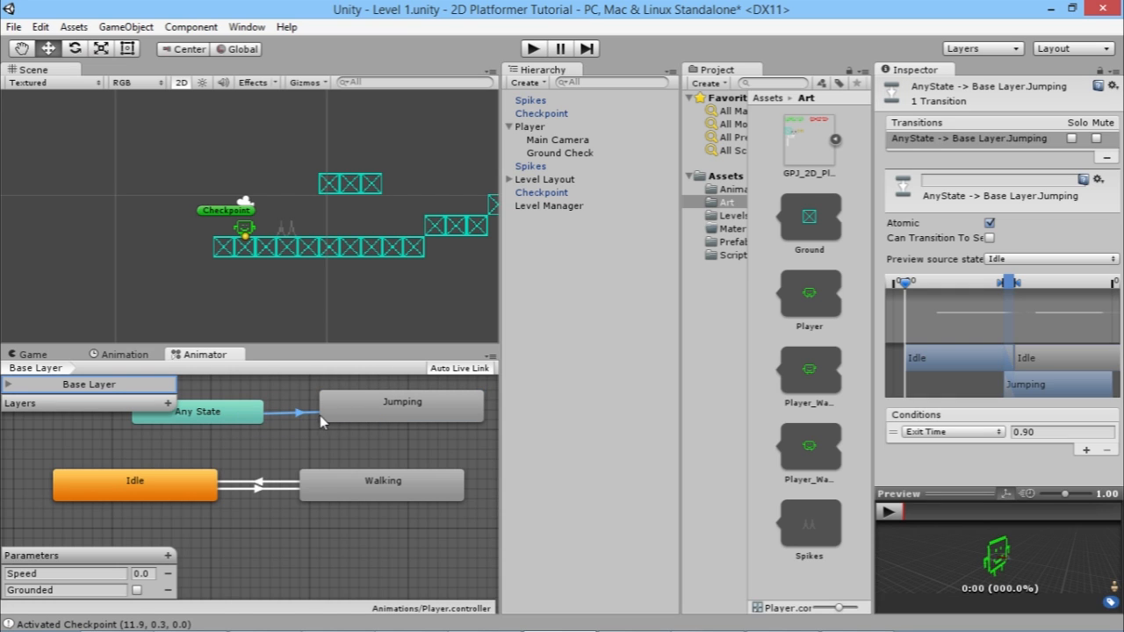
click(991, 434)
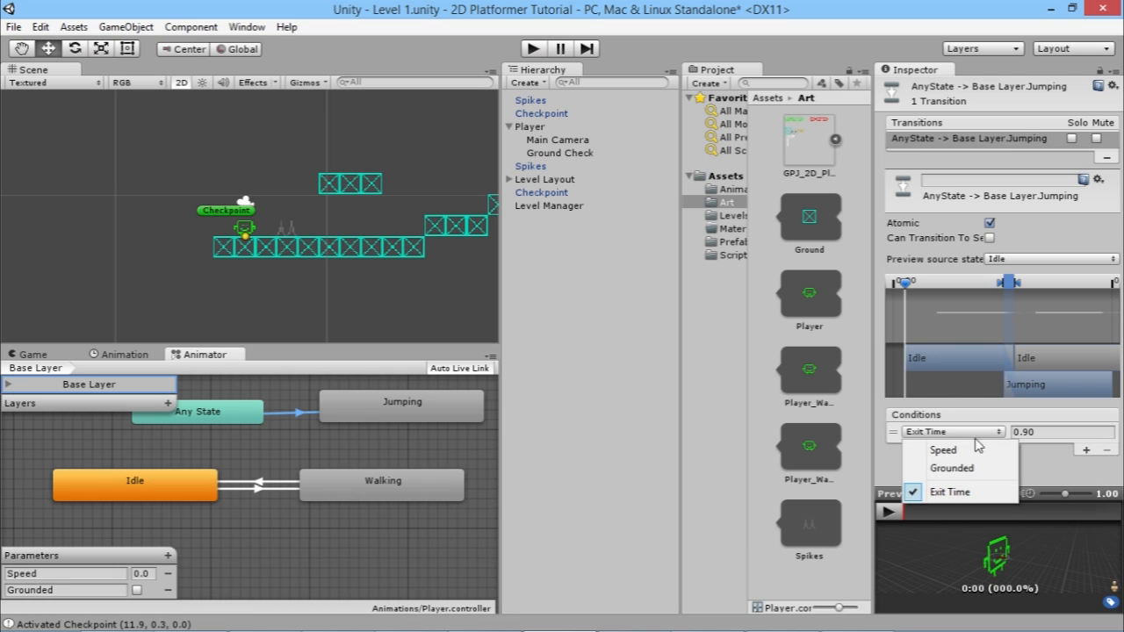
click(954, 470)
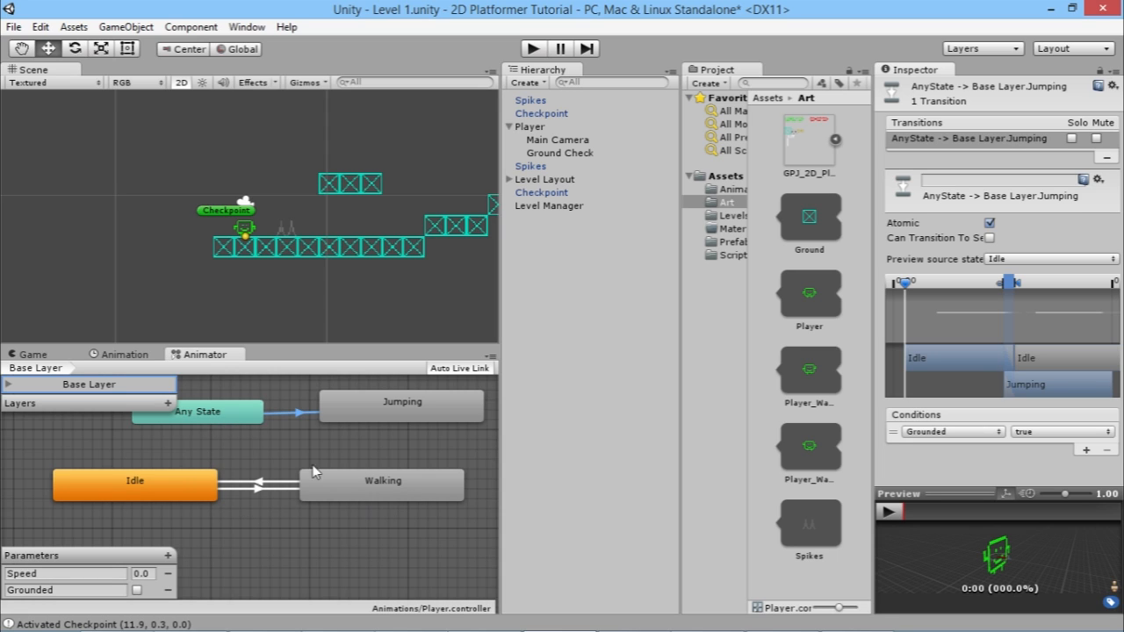
Create a transition from Jumping to Idle with the condition Grounded true
right_click(378, 400)
click(391, 409)
click(138, 483)
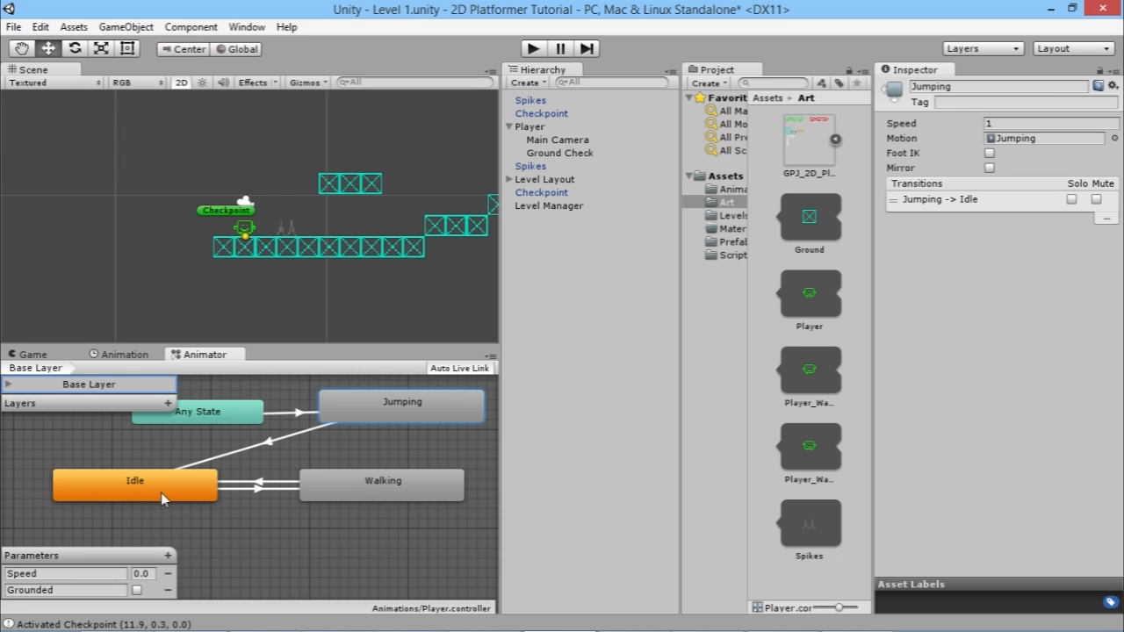
click(271, 441)
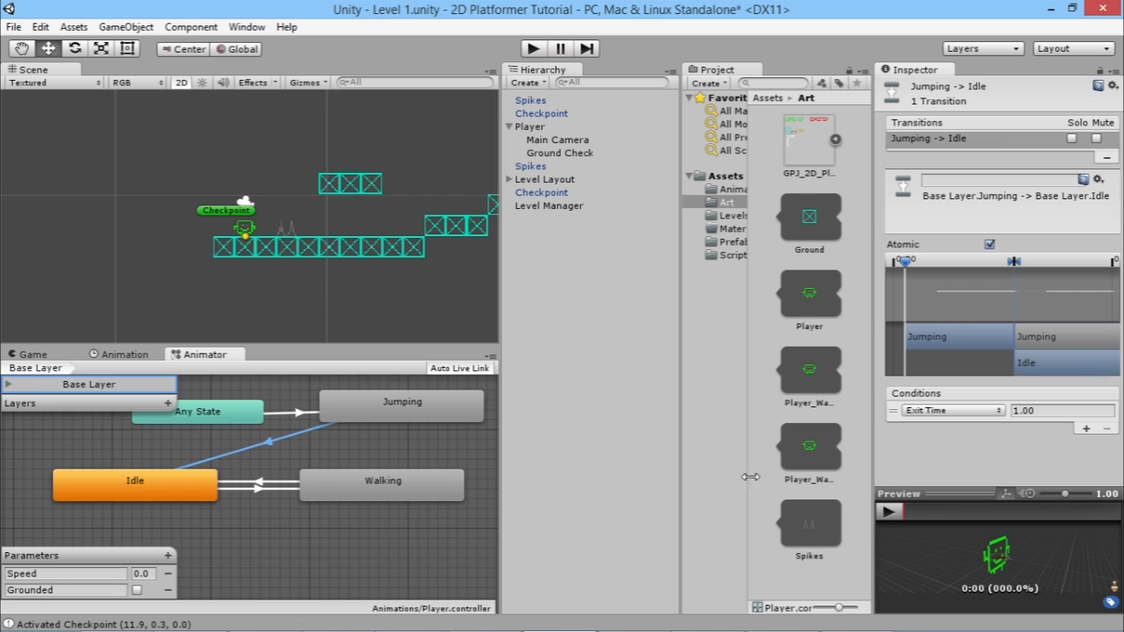
click(961, 415)
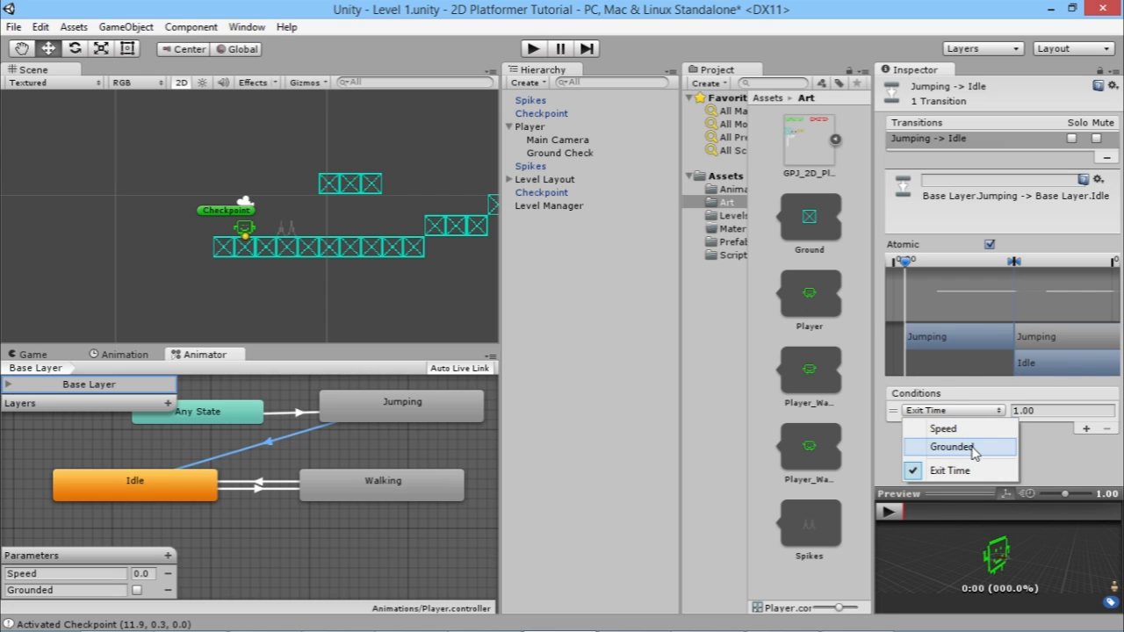
click(971, 448)
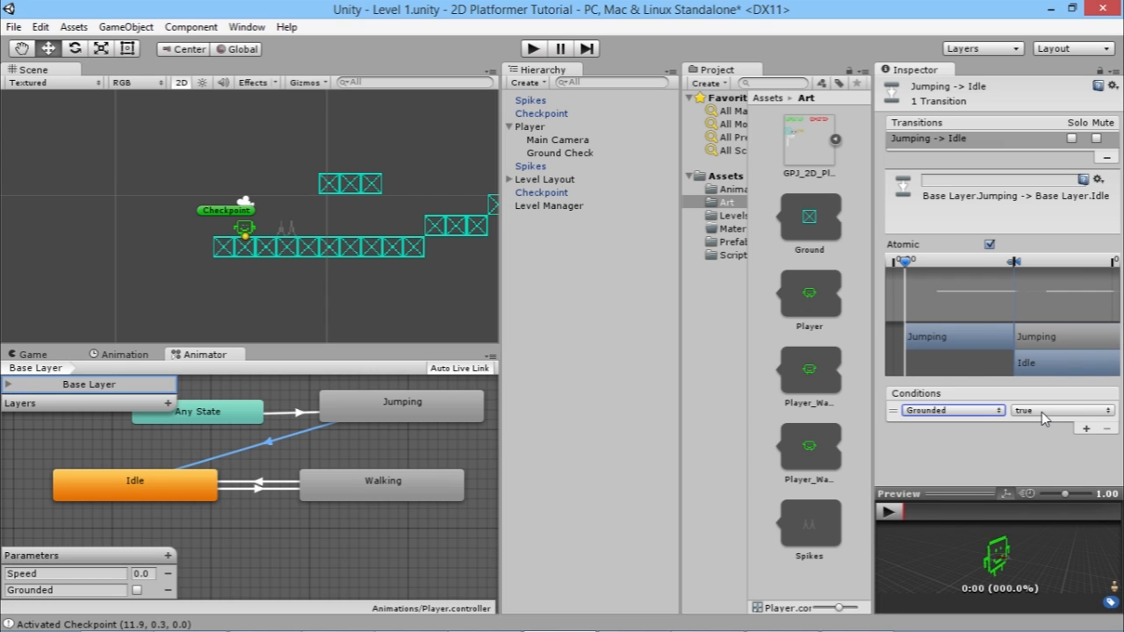
Set the Grounded condition of the Any State to Jumping transition to false
click(296, 414)
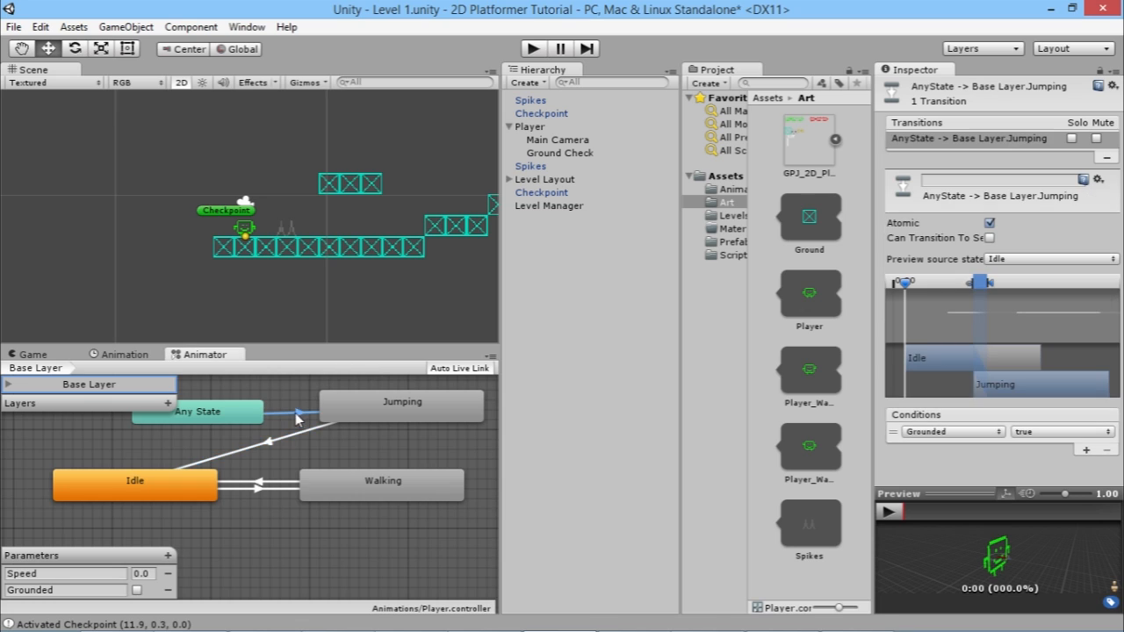
click(1061, 432)
click(1049, 468)
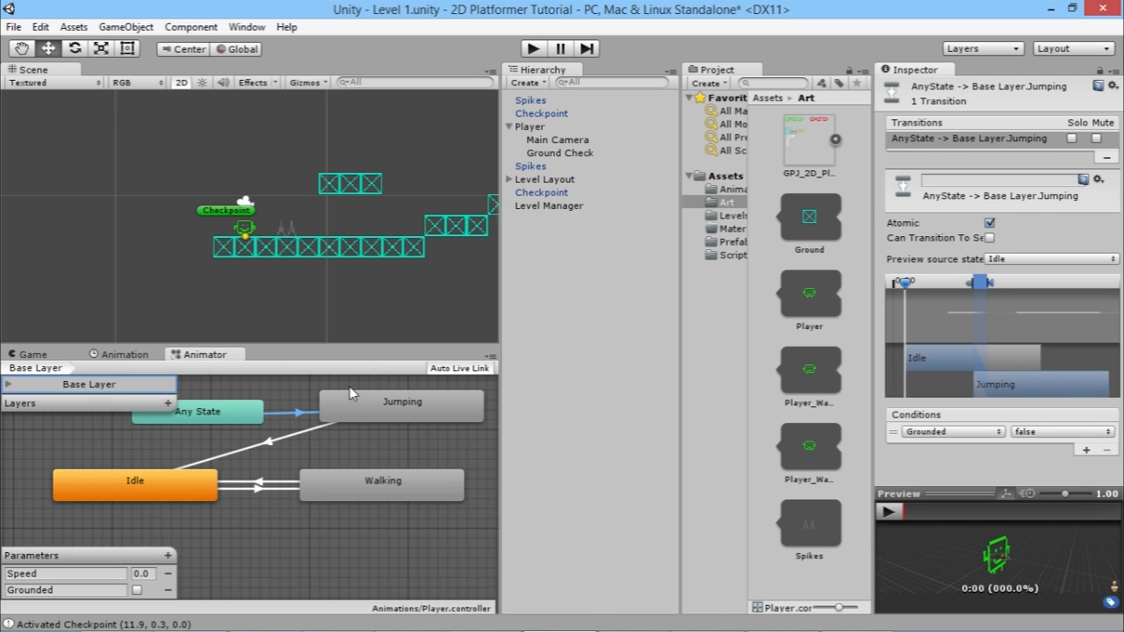
Play-test the level by walking the player both ways and jumping to check the animations, and stop play mode
click(533, 49)
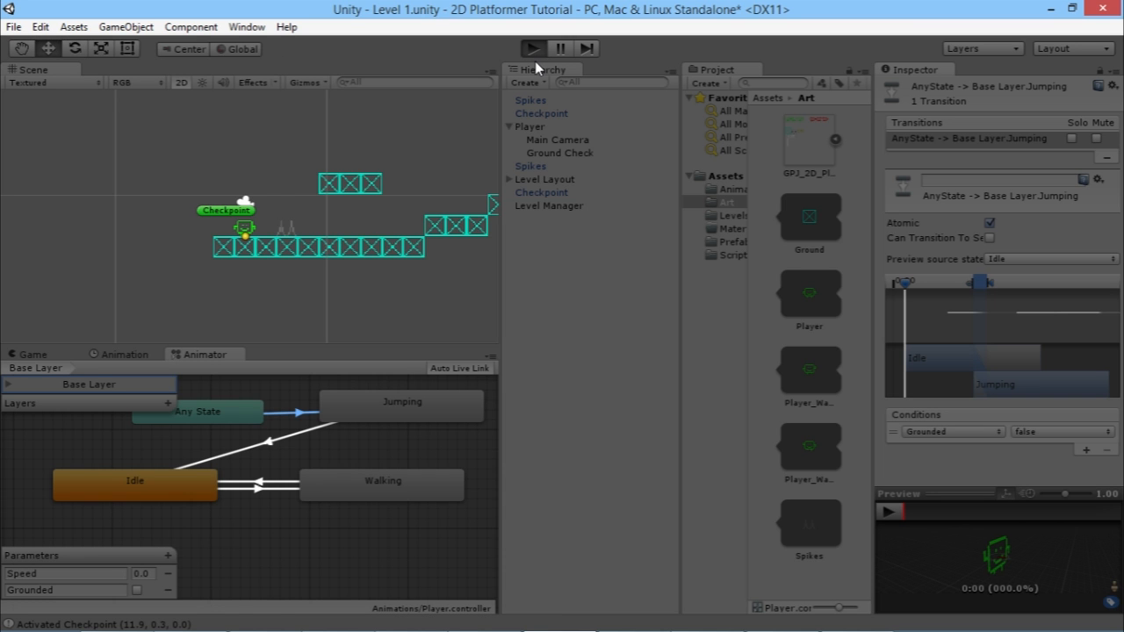
key(d)
key(space)
key(space)
key(Right)
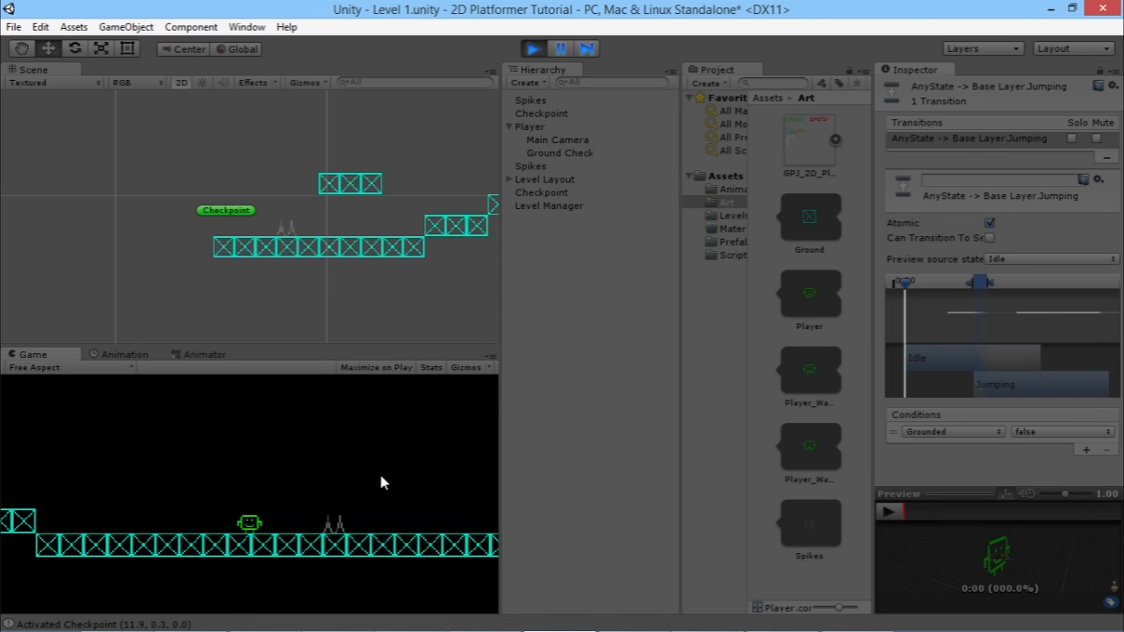
key(space)
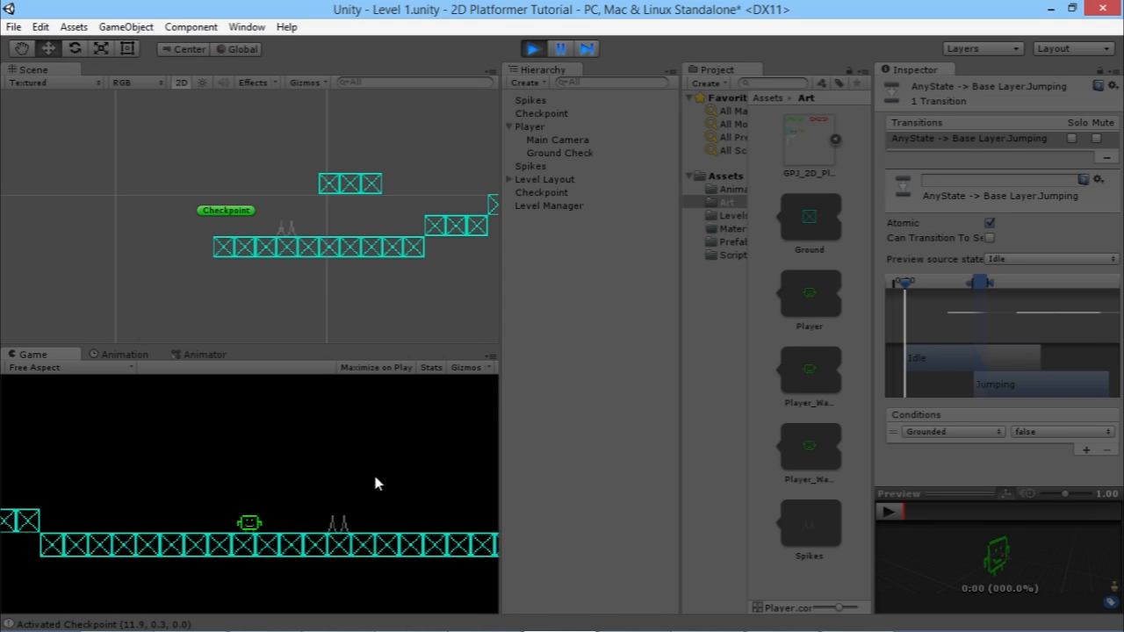
key(Left)
key(space)
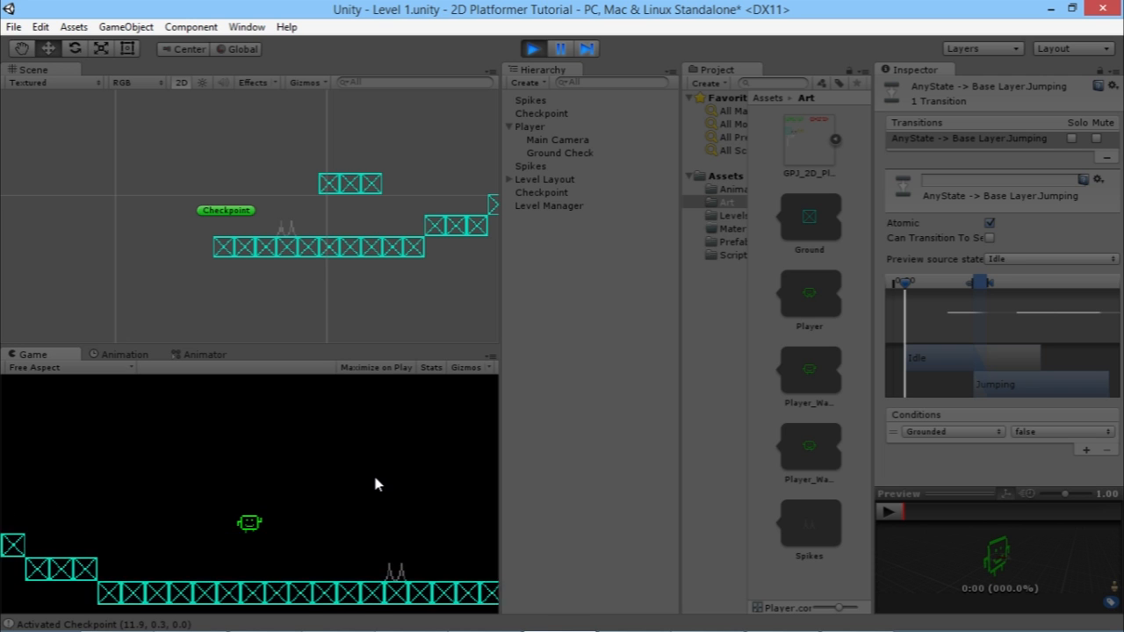
key(Right)
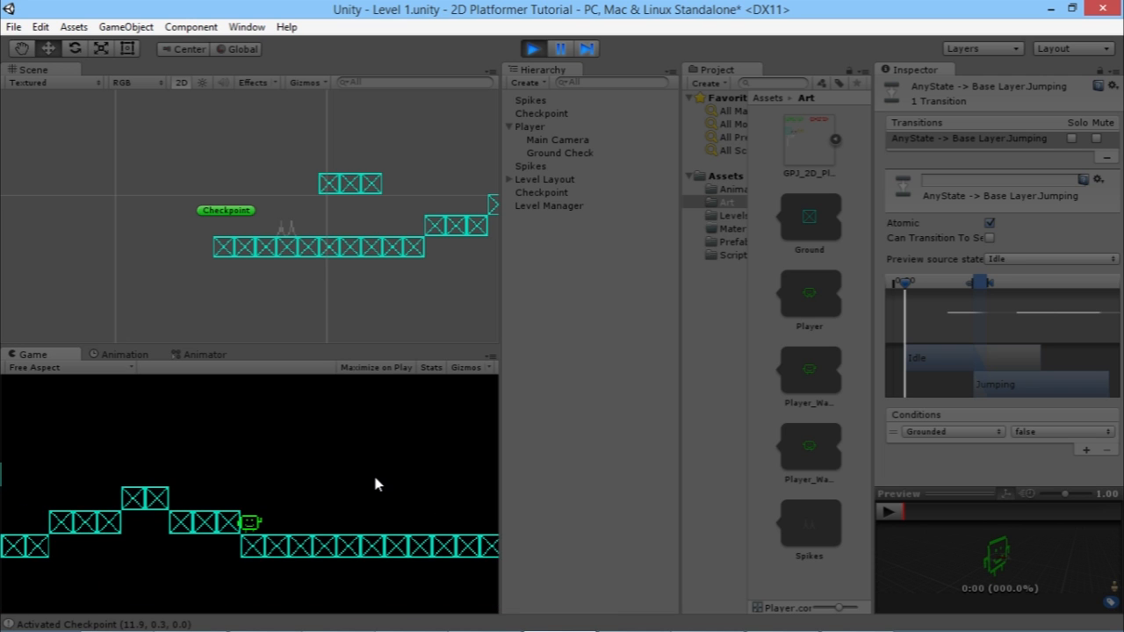
key(space)
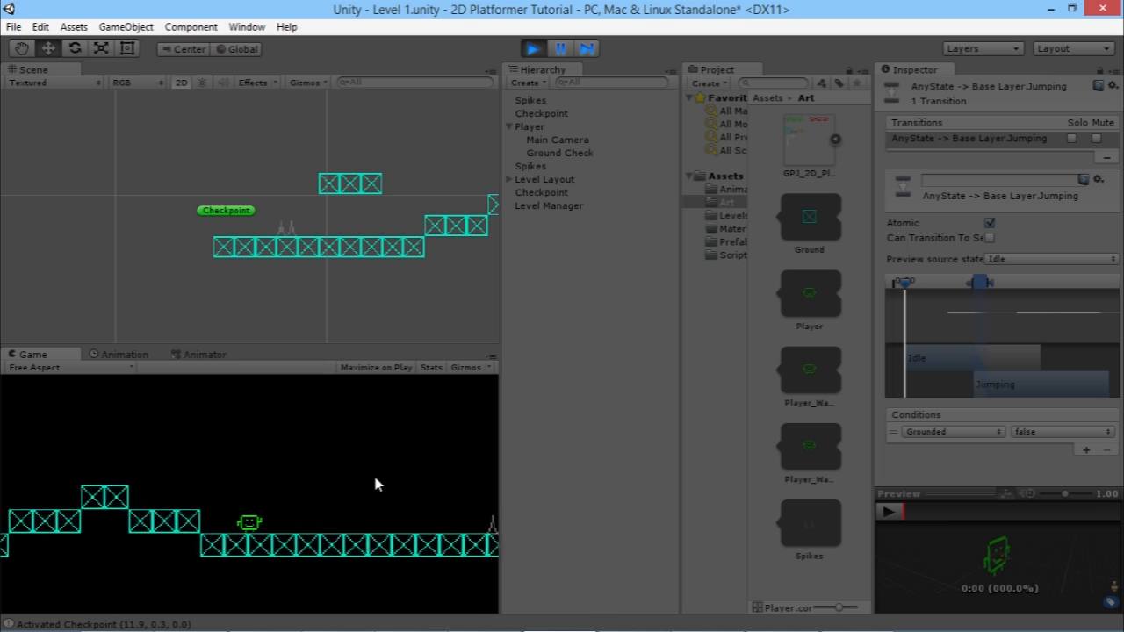
key(Left)
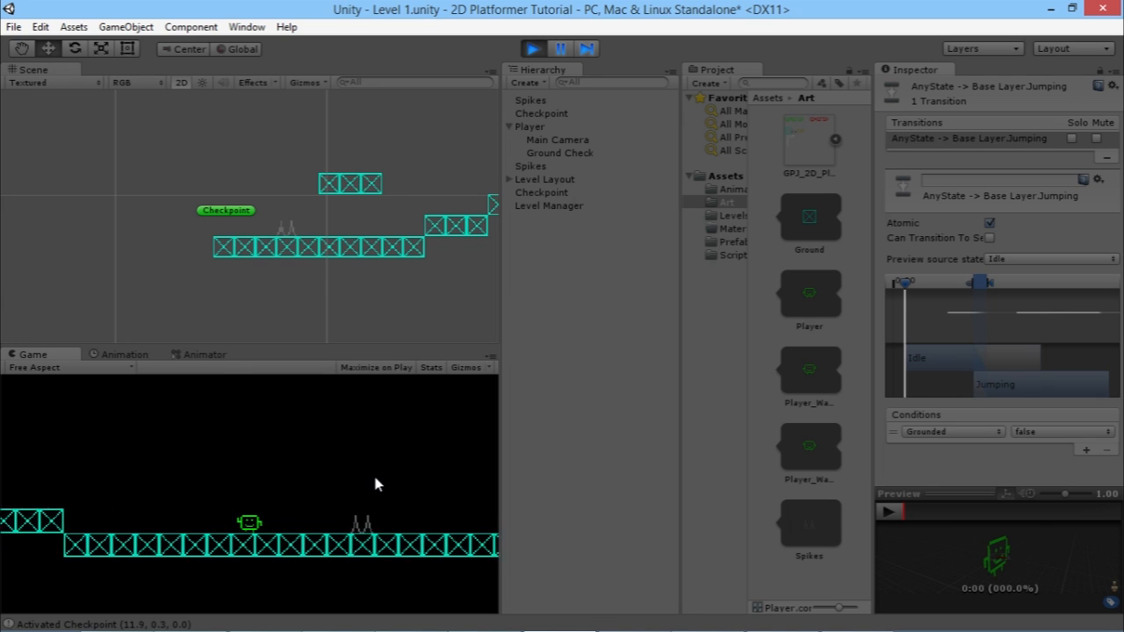
key(space)
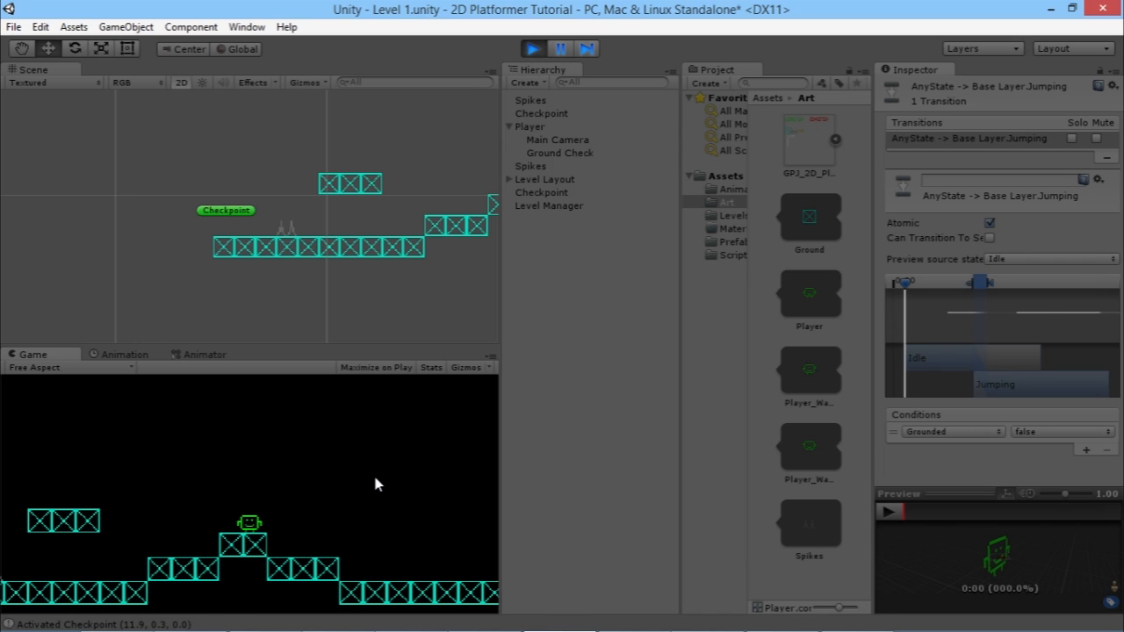
click(531, 48)
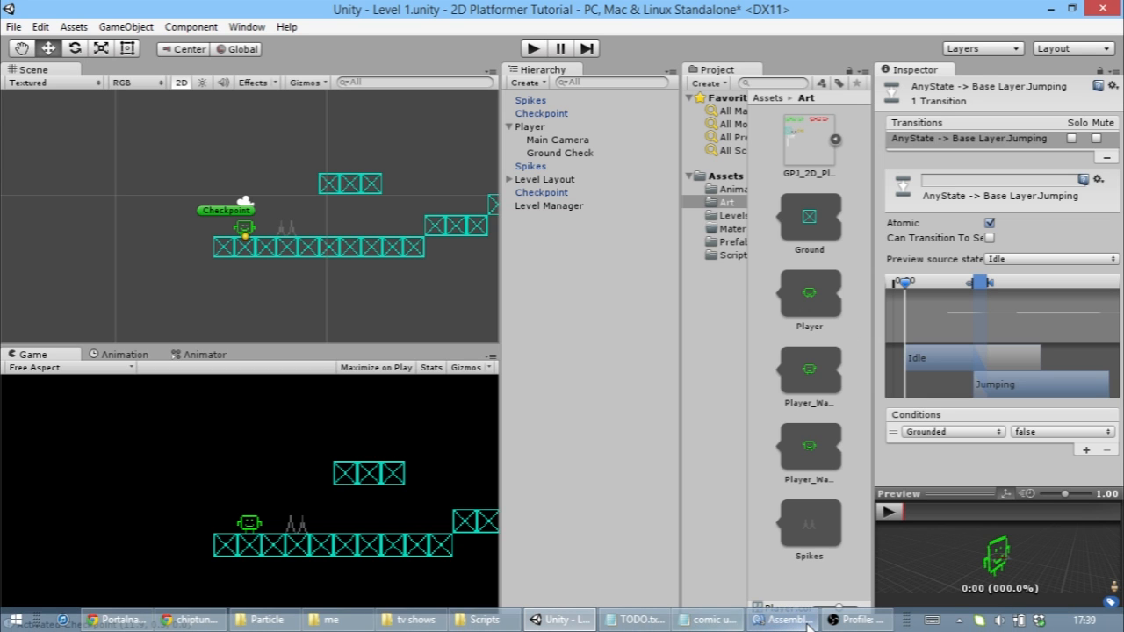
Switch to MonoDevelop and add blank lines below the anim.SetFloat("Speed", ...) line at the end of Update() in PlayerController.cs
click(795, 623)
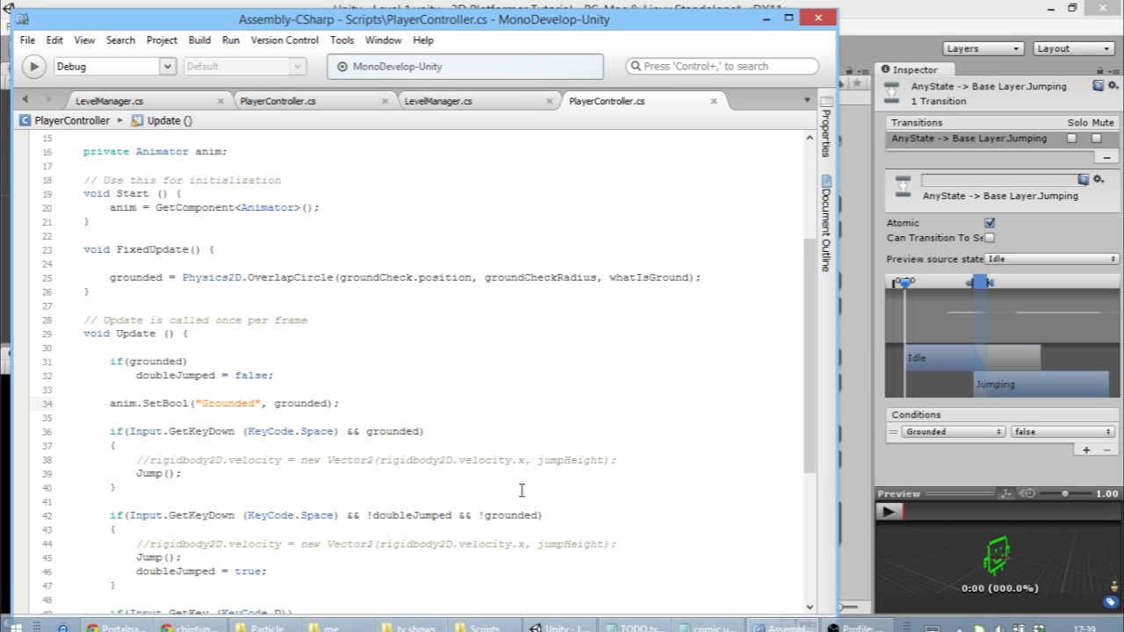
scroll(641, 387, up, 5)
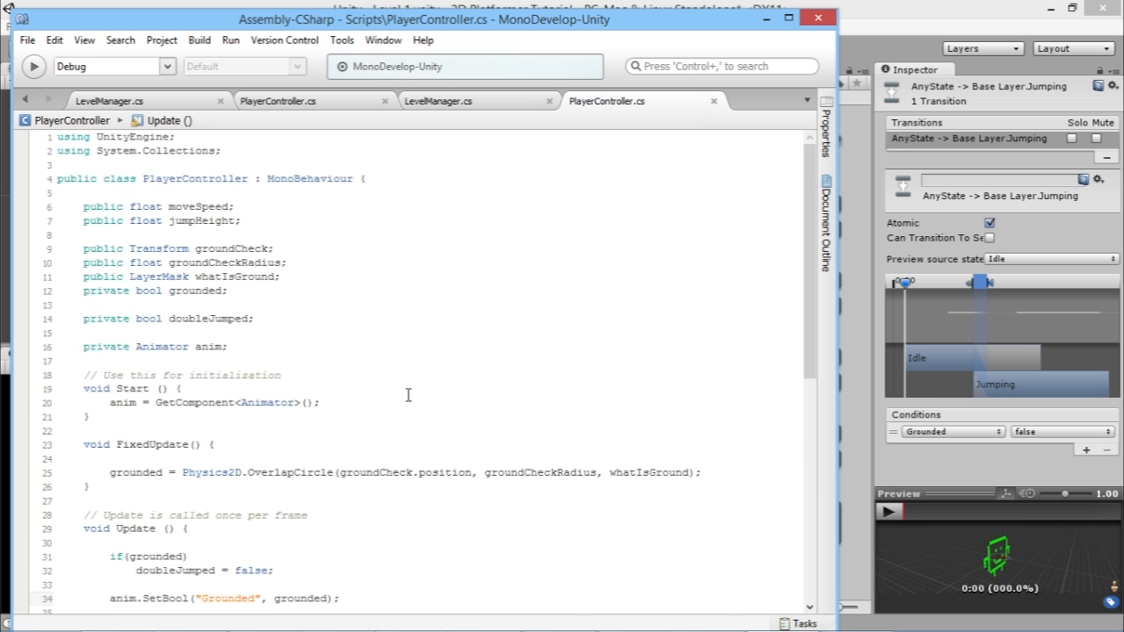
scroll(414, 389, down, 5)
scroll(466, 404, down, 5)
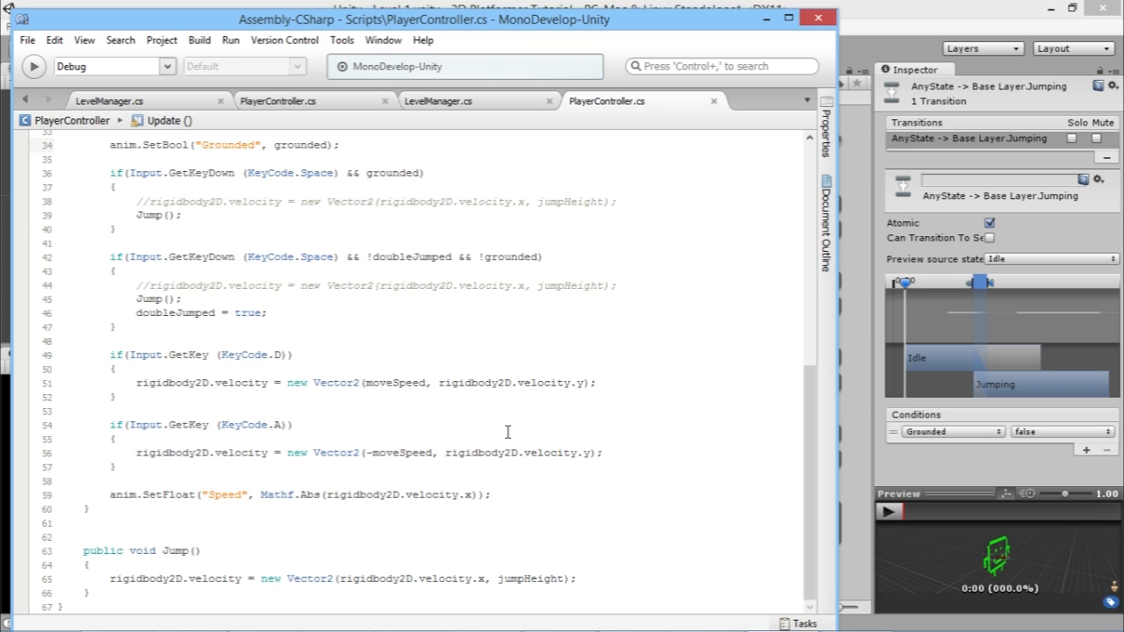
click(515, 494)
key(Return)
key(Return)
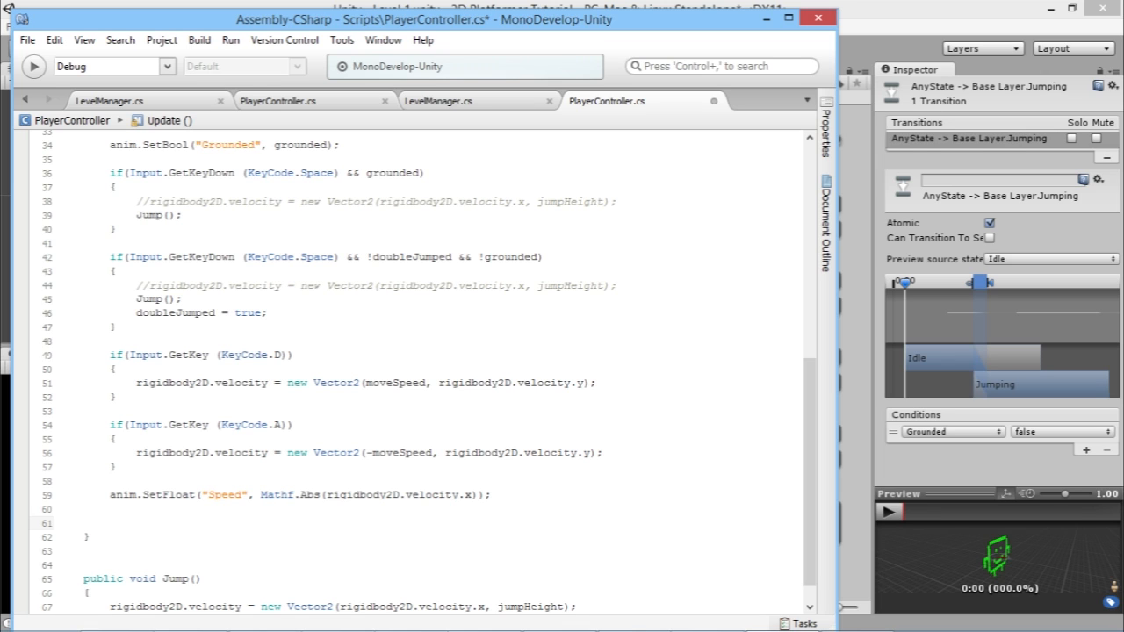
Add the condition if(rigidbody2D.velocity.x > 0) below the Speed line in Update()
text(if(rigid)
key(Up)
key(Return)
text(.velo)
key(Return)
text(.x)
key(Escape)
text(> 0)
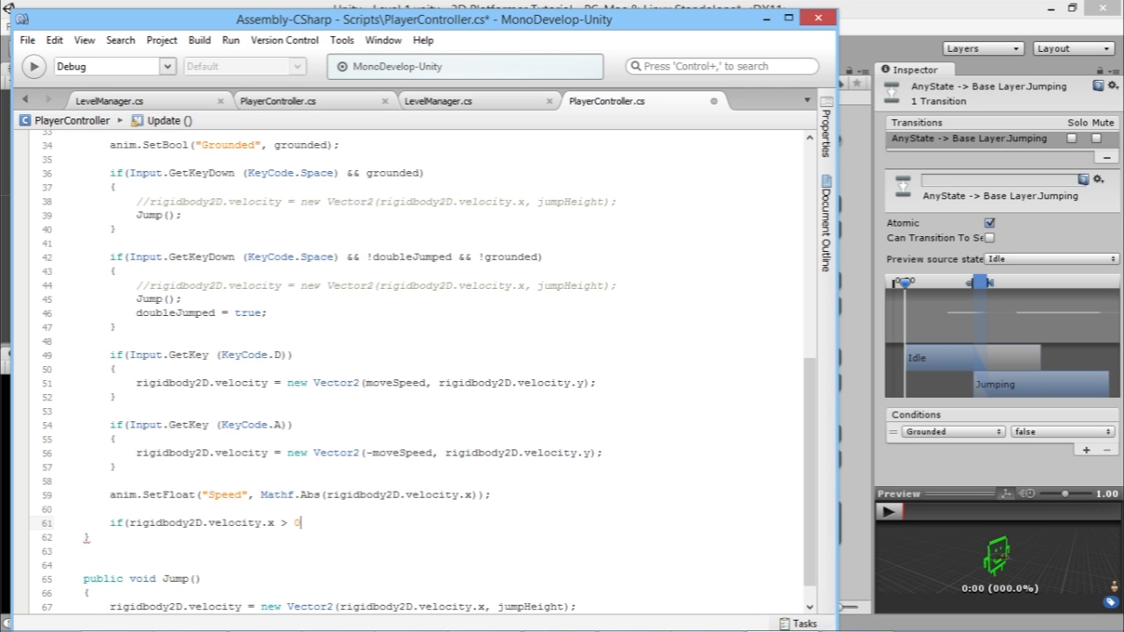
text())
key(Return)
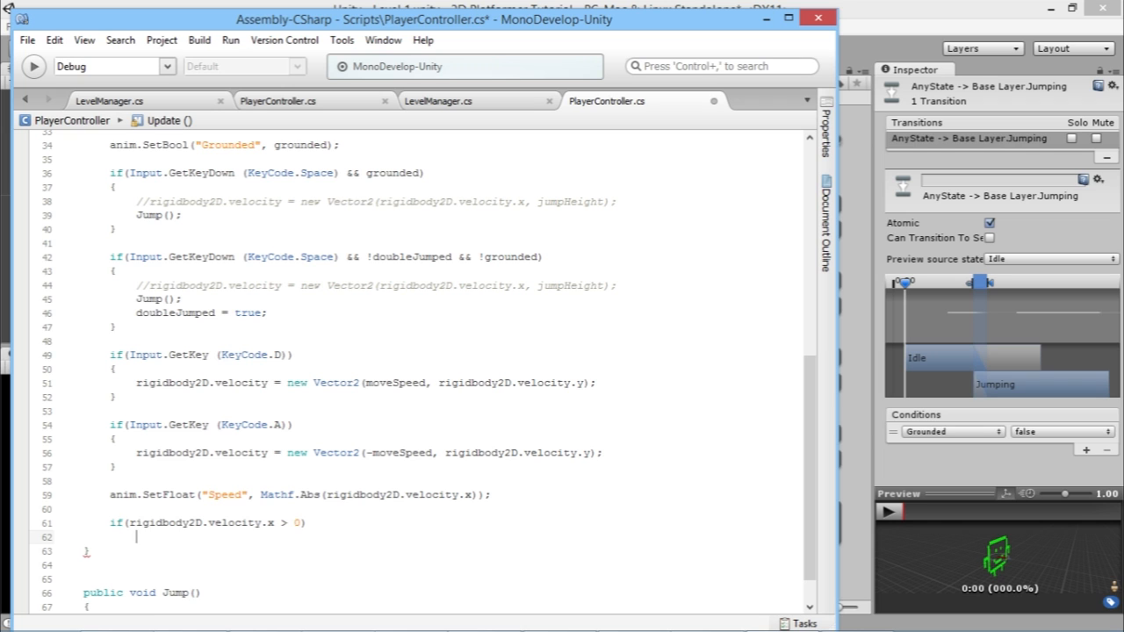
Under the positive-velocity condition, add transform.localScale = new Vector3(1f, 1f, 1f);
text(transform.)
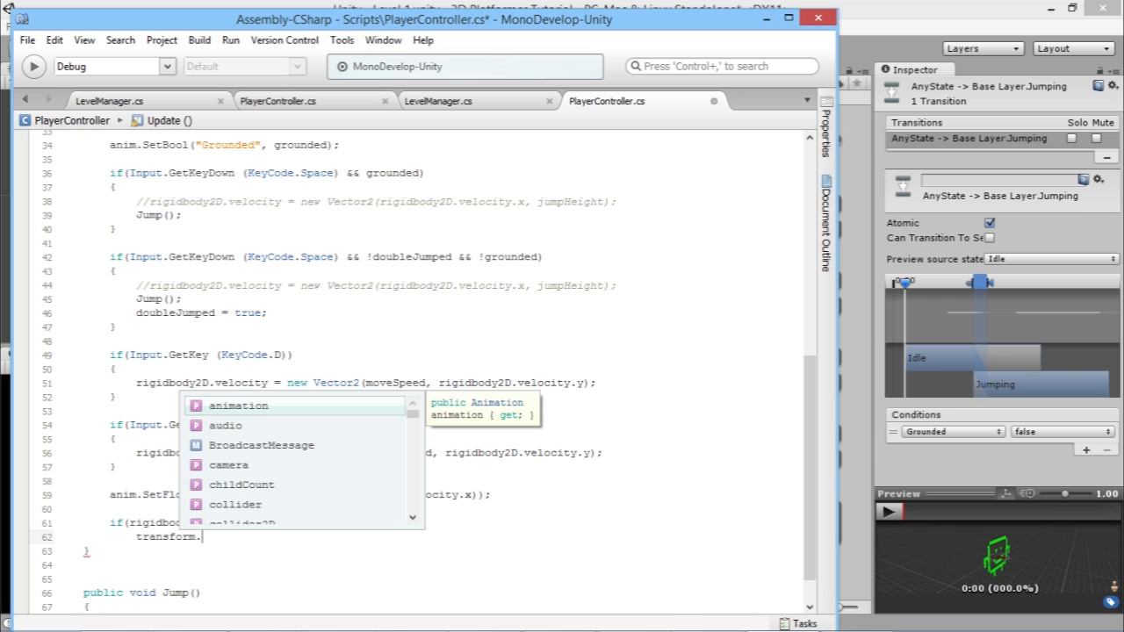
text(l)
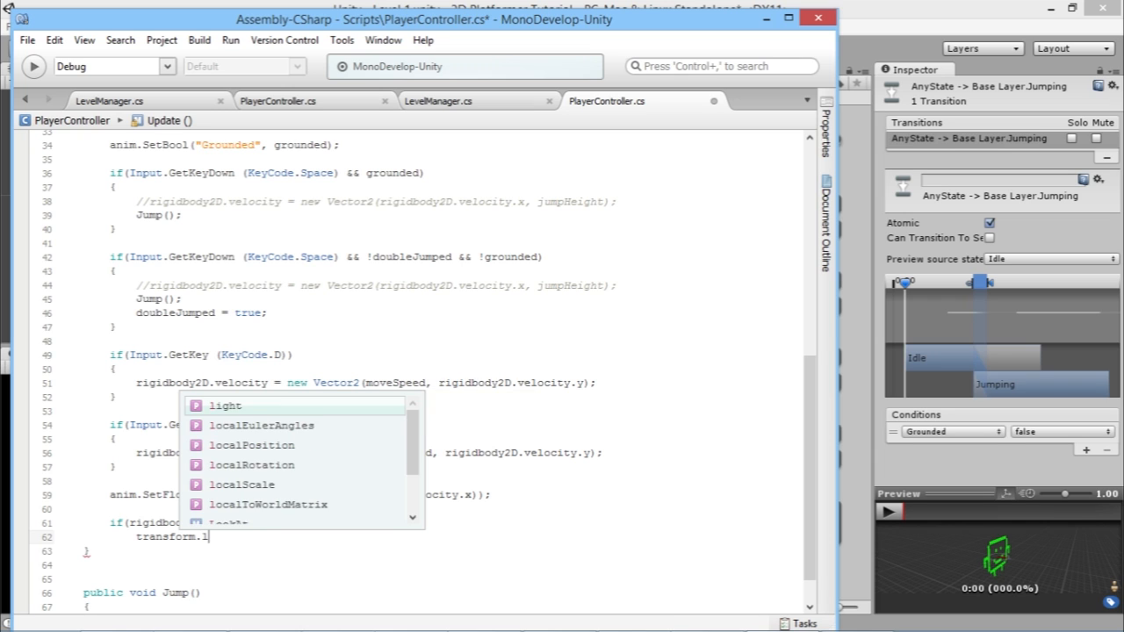
text(ocalS)
key(Return)
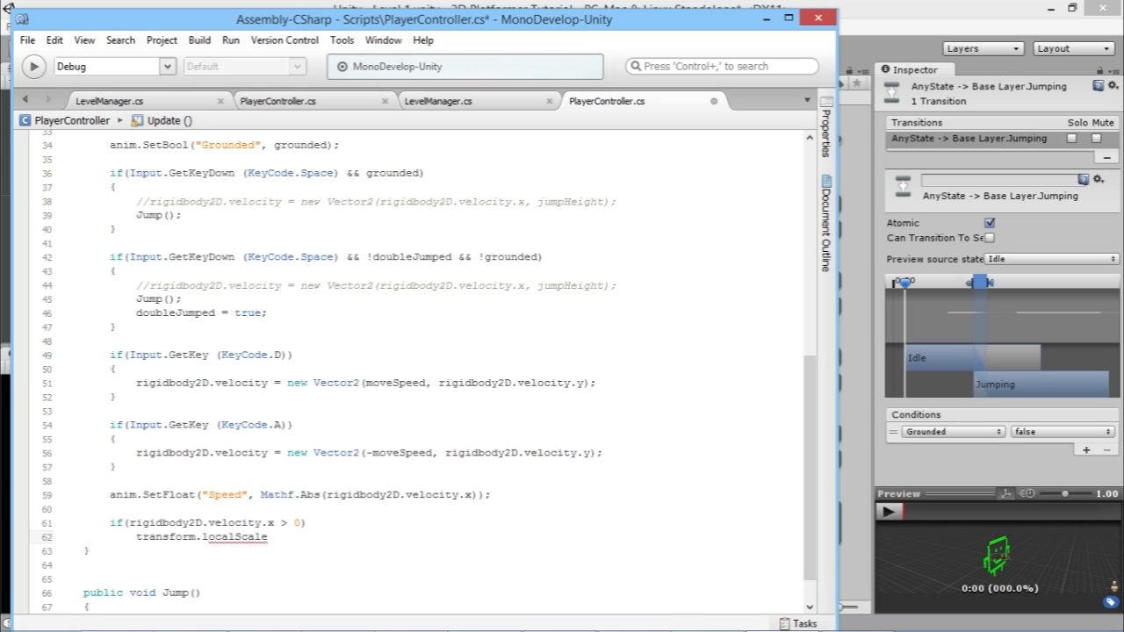
text(()
key(BackSpace)
key(BackSpace)
text(e = new VEc)
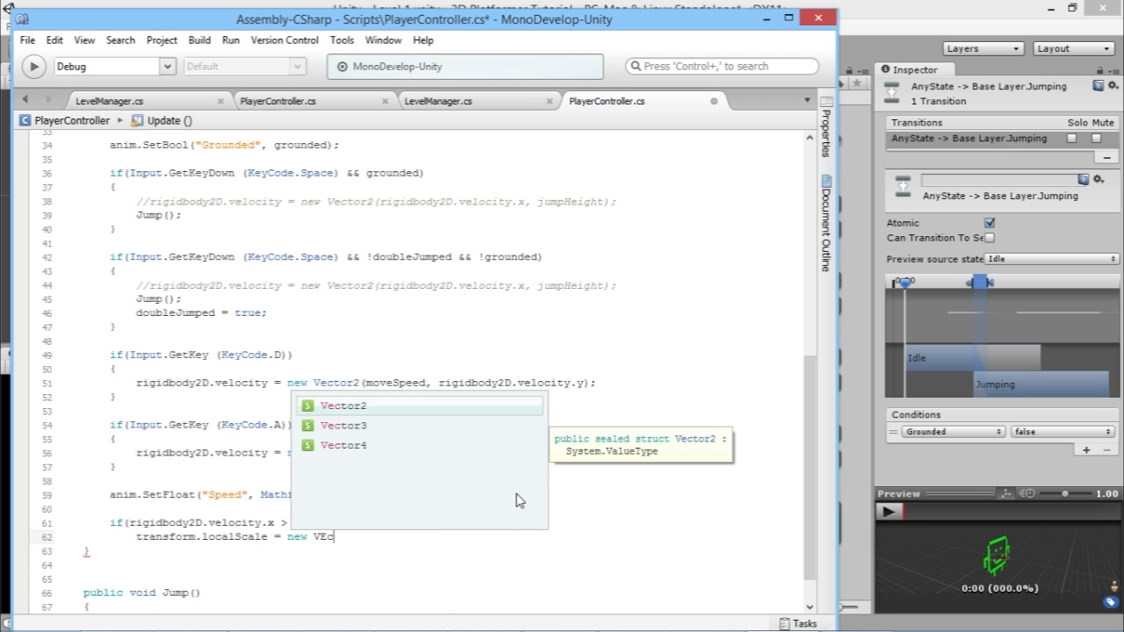
text(tor3()
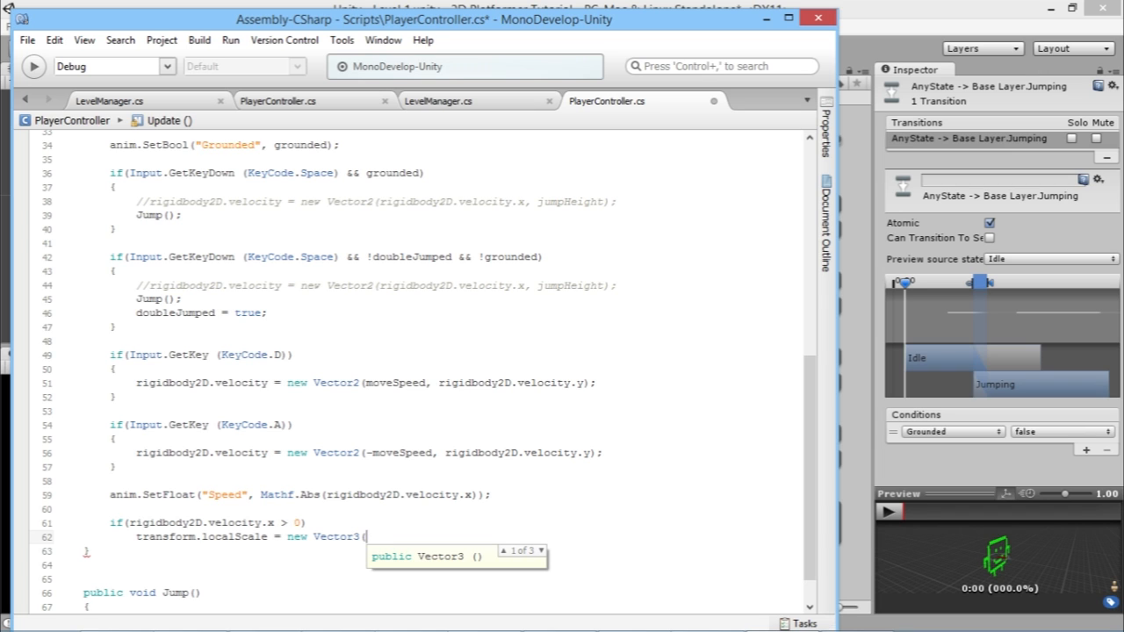
text(1f, )
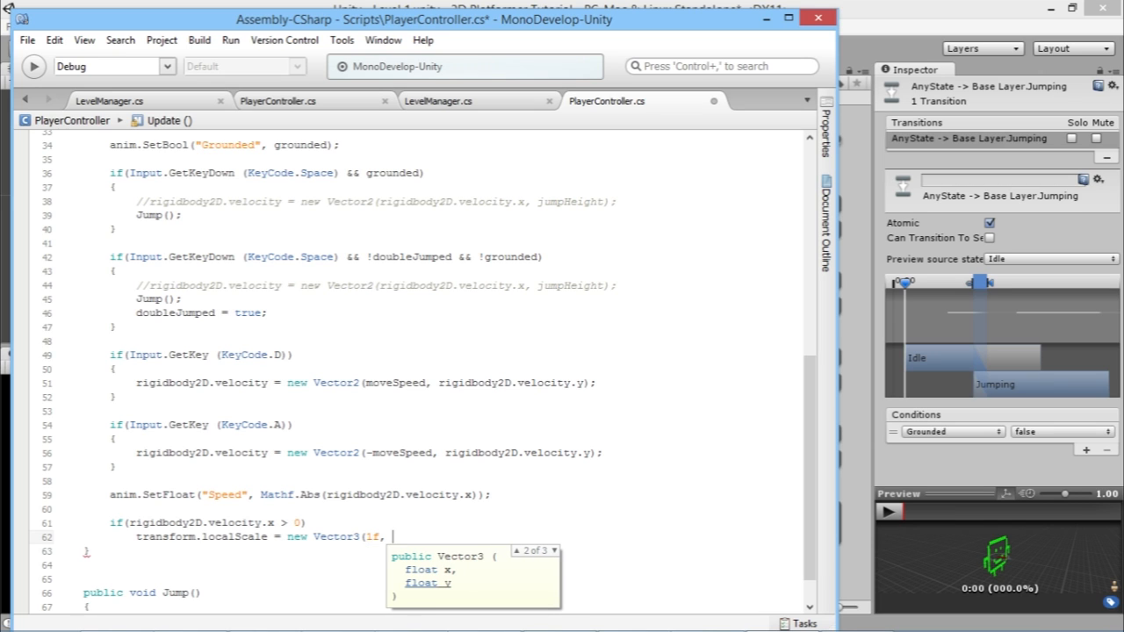
text(1f, )
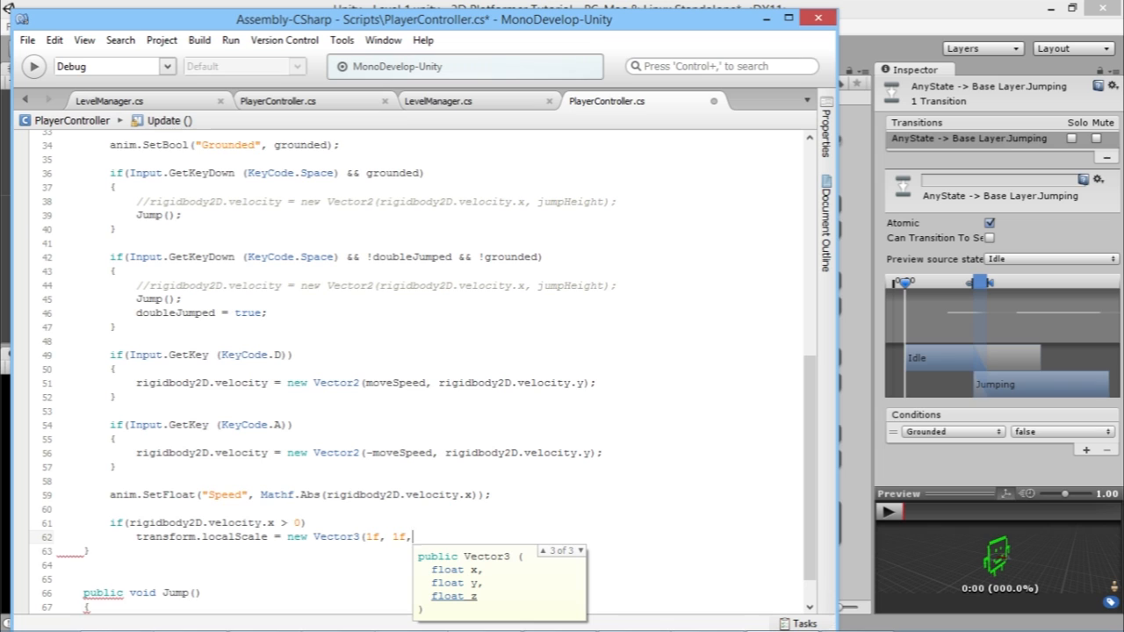
text(1f))
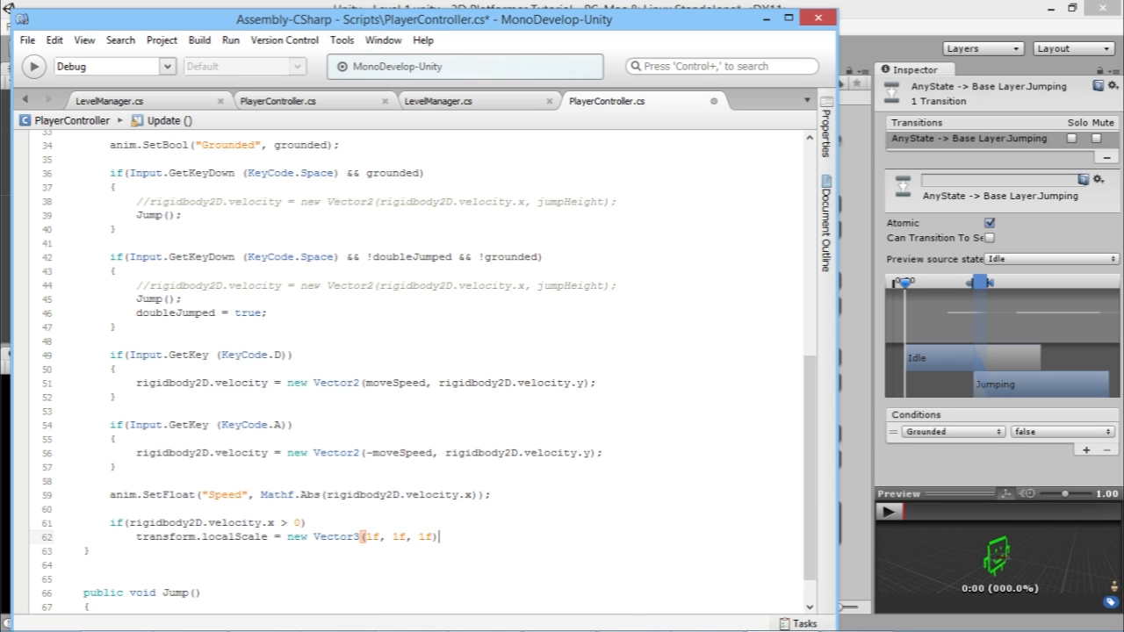
text(;)
key(Return)
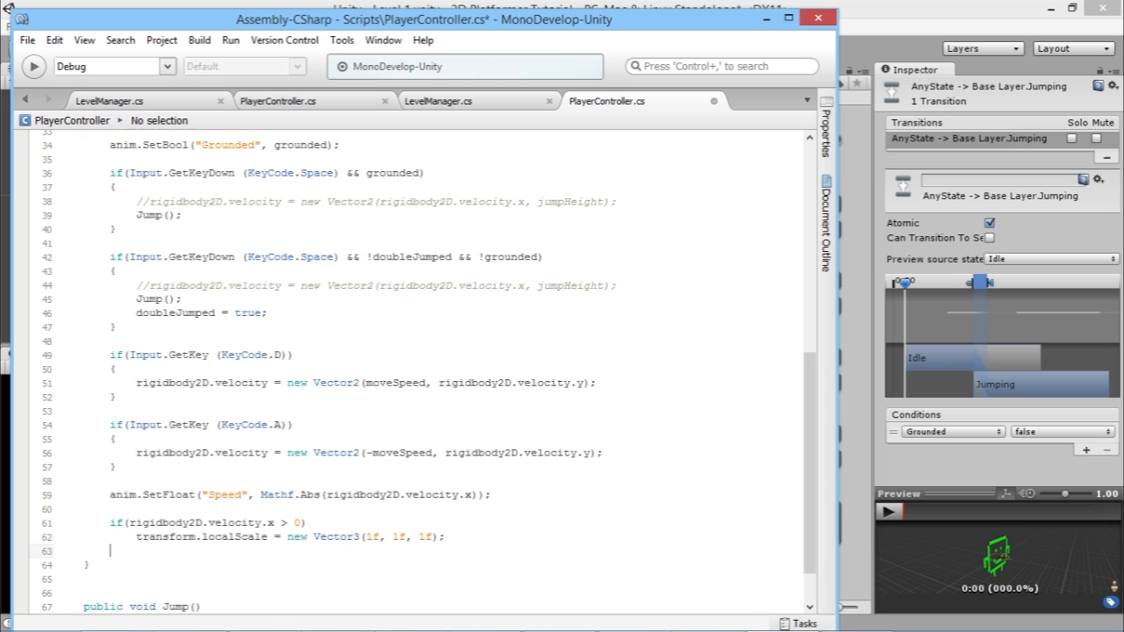
Add an else if(rigidbody2D.velocity.x < 0) branch below the first localScale assignment
text(else if()
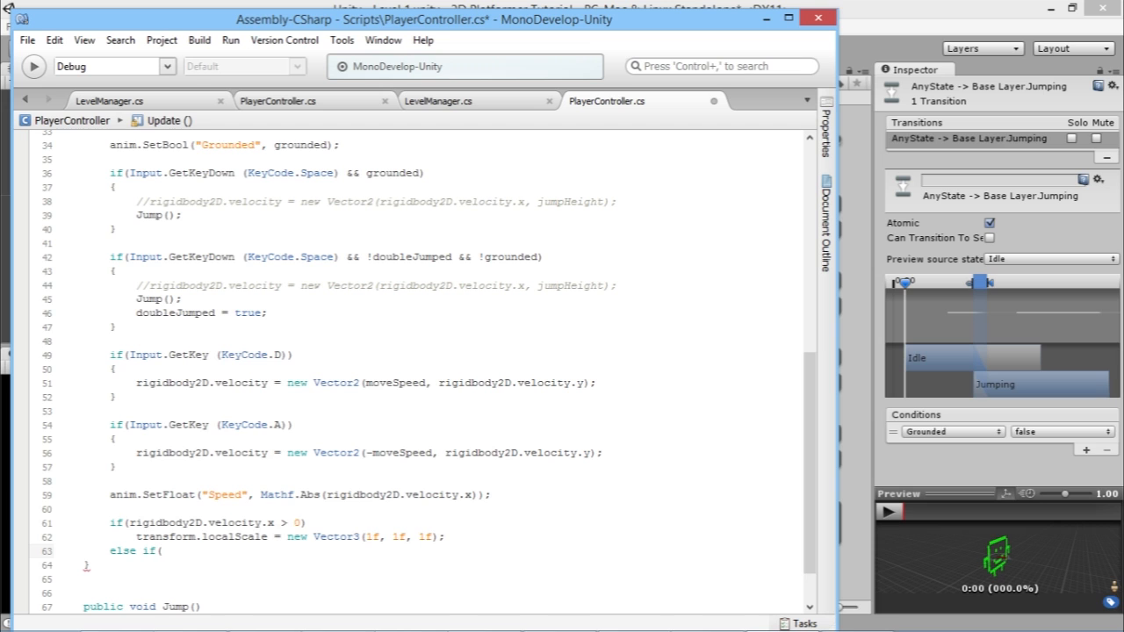
text(rig)
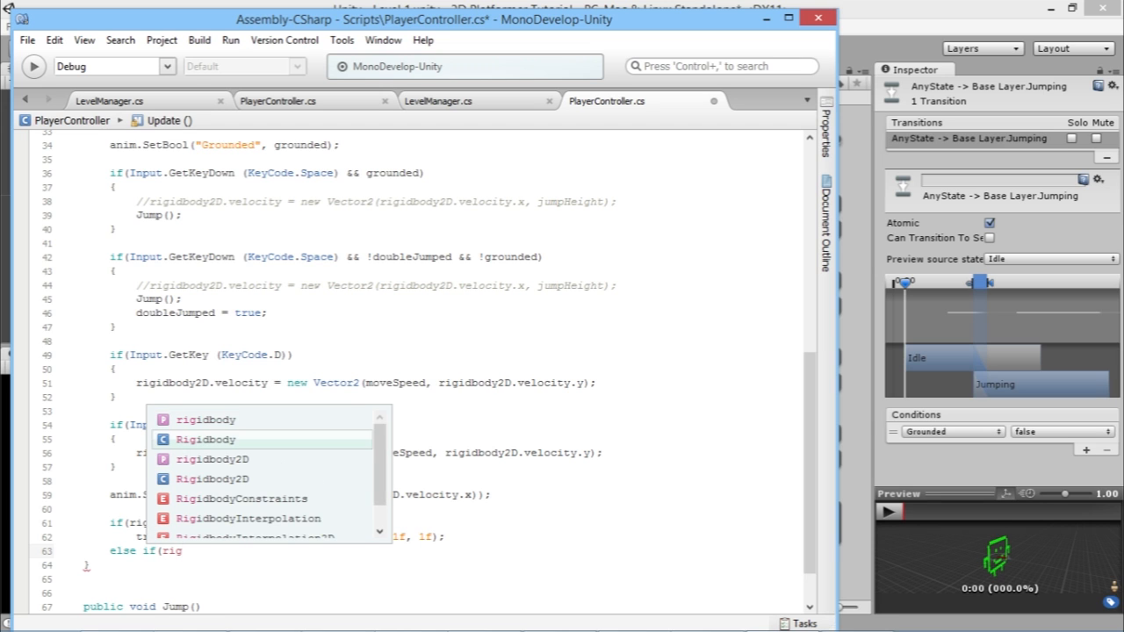
key(Down)
key(Return)
text(.vel)
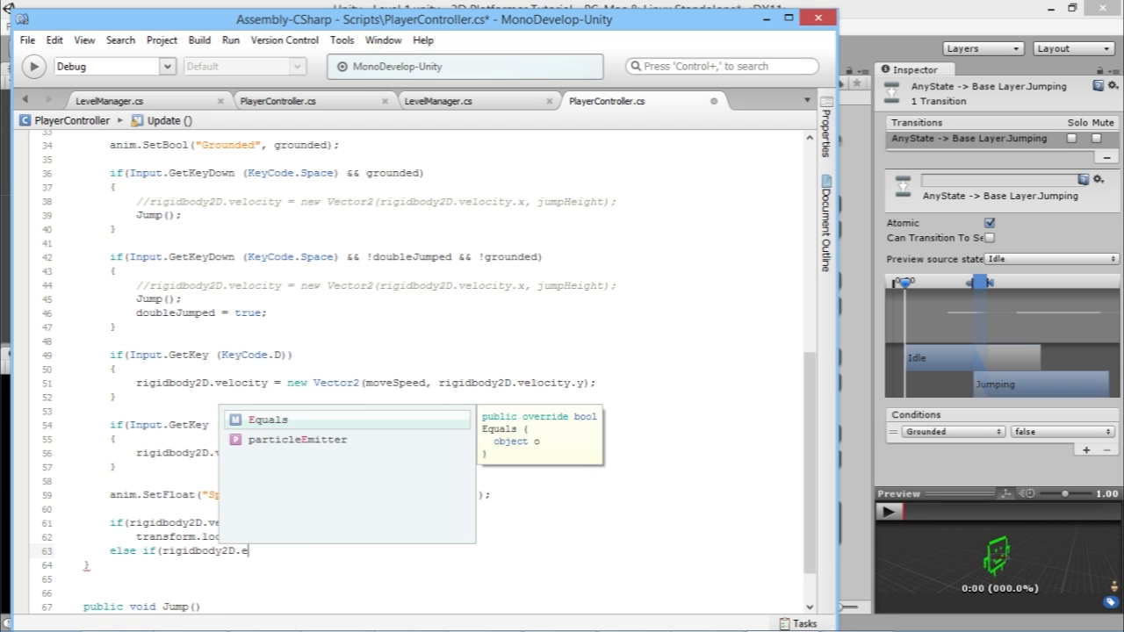
text(ocity)
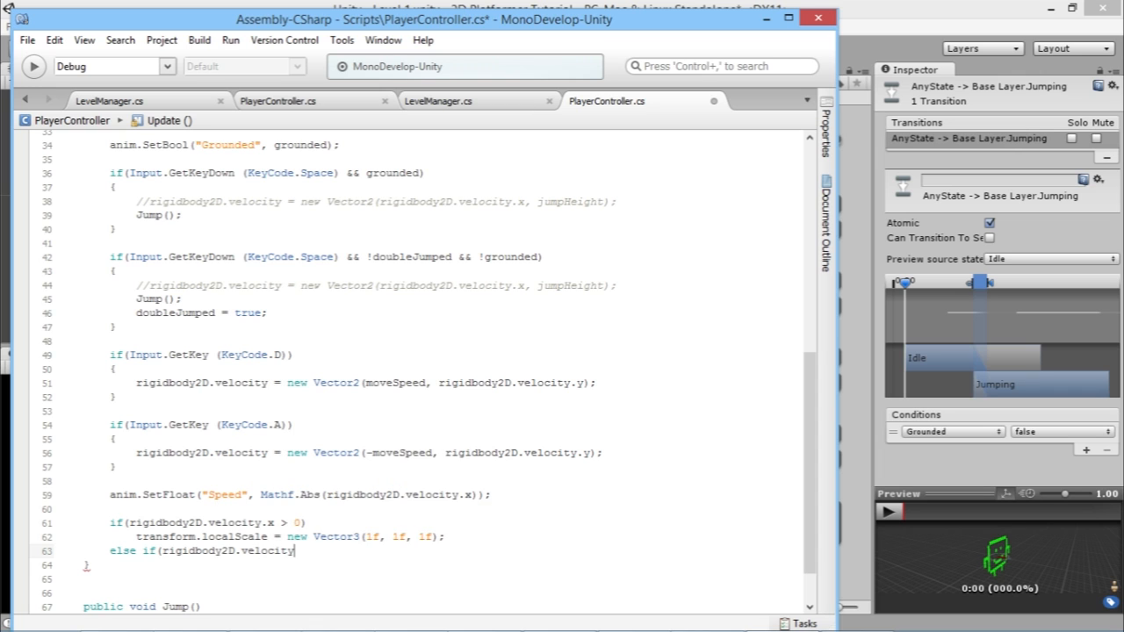
text(.x < 0))
key(Return)
In the negative-velocity branch, add transform.localScale = new Vector3(-1f, 1f, 1f);
text(trna)
key(BackSpace)
key(BackSpace)
text(ansform)
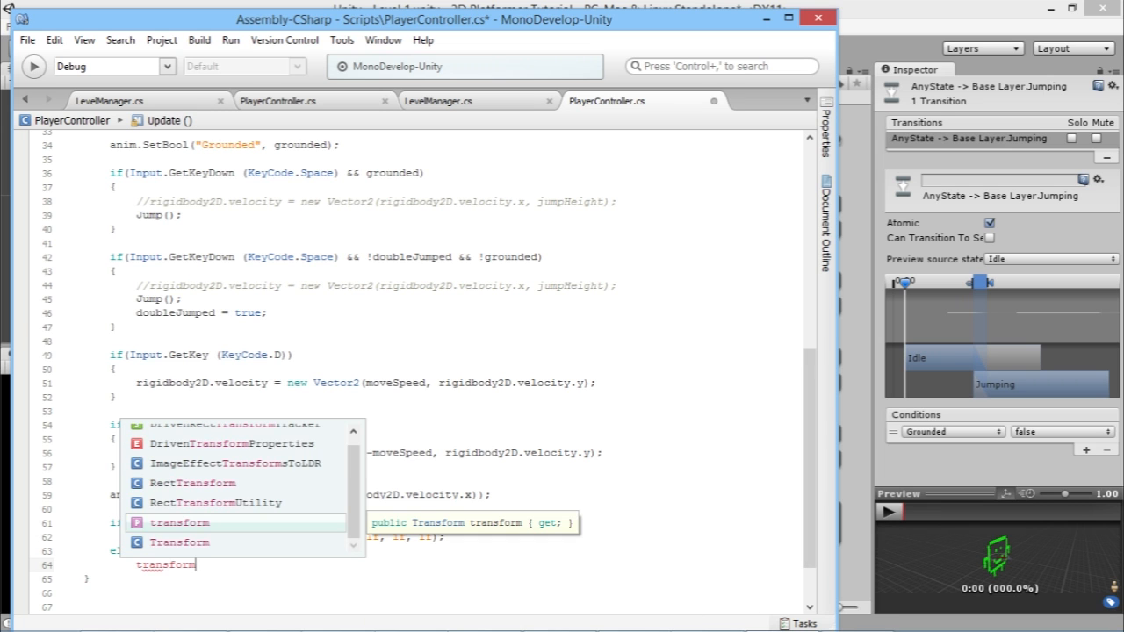
text(.localsc)
key(Return)
text(= new )
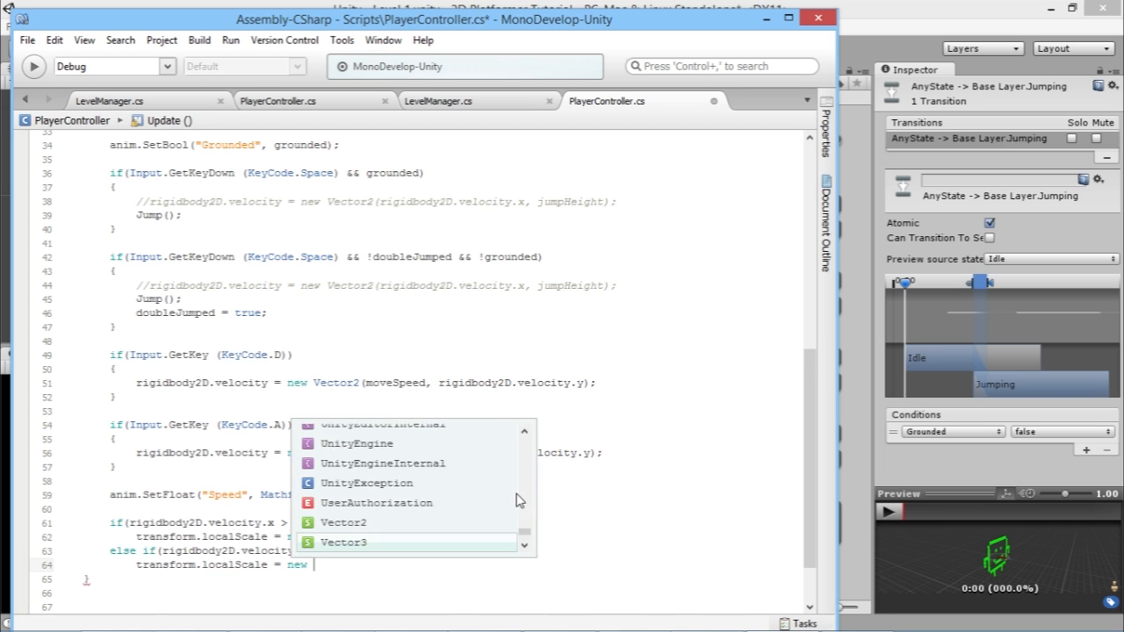
text(Vector3()
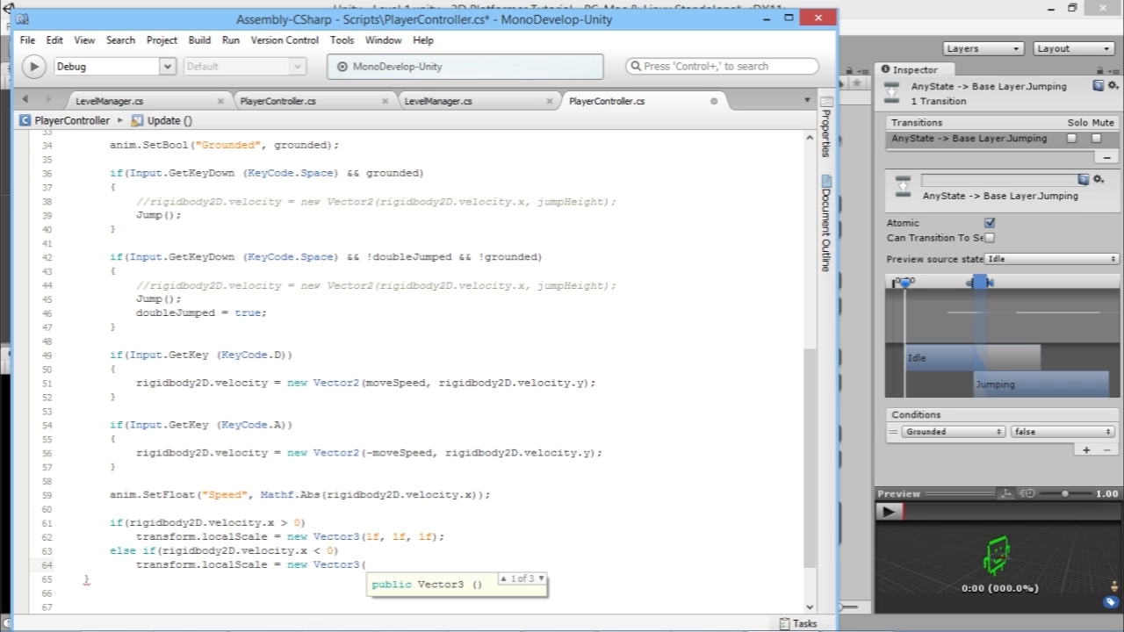
text(-1f,)
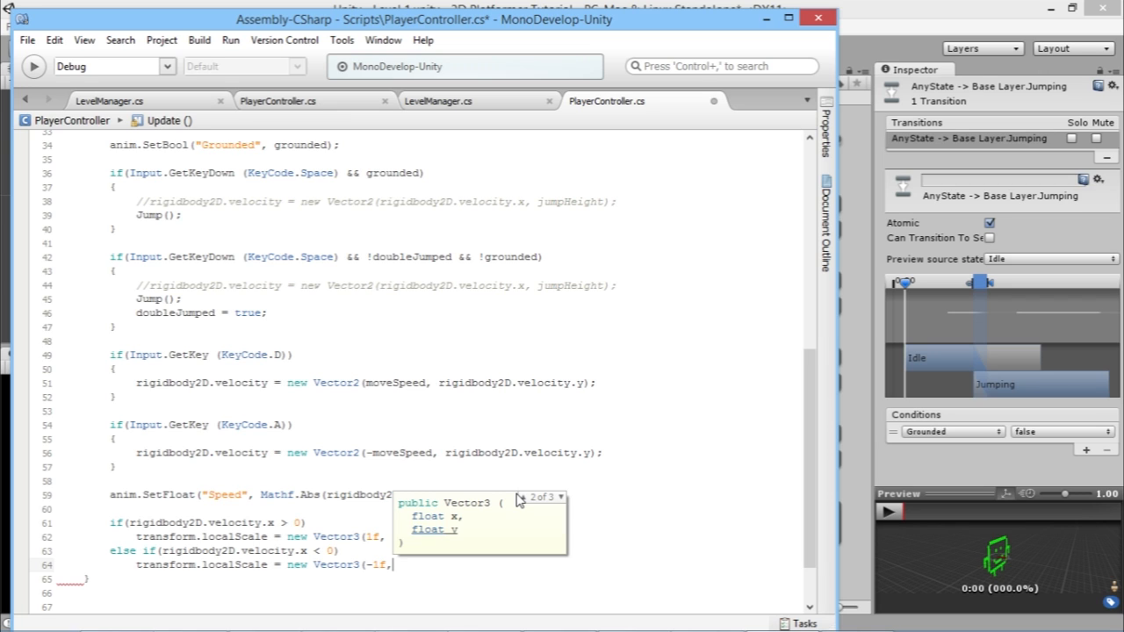
text(f, 1f))
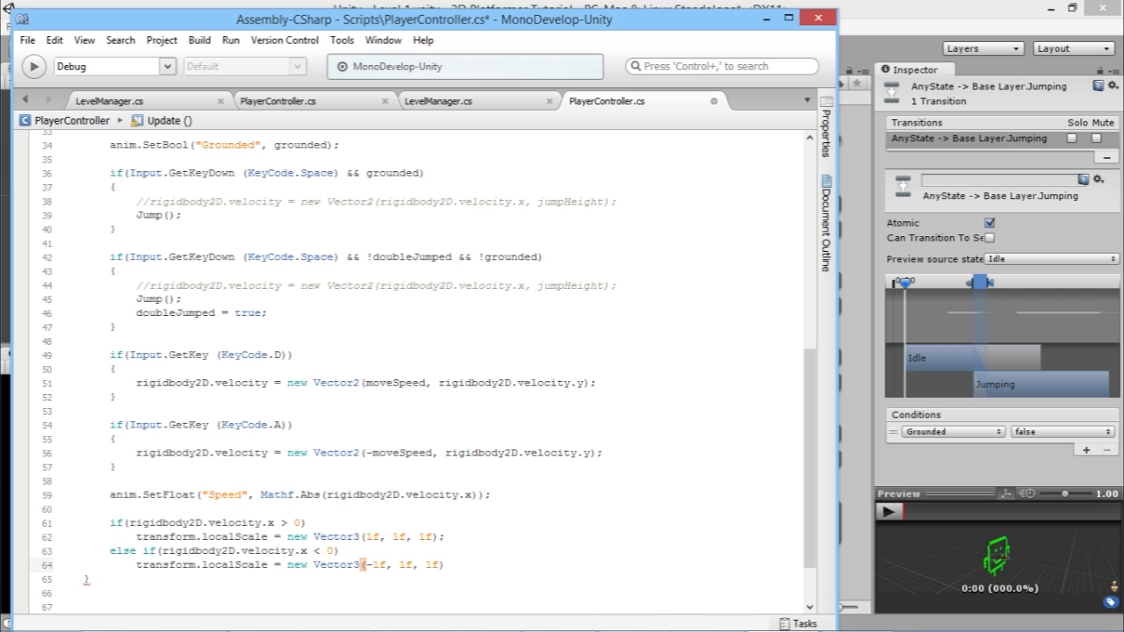
text(;)
Save the PlayerController script and switch back to Unity
key(ctrl+s)
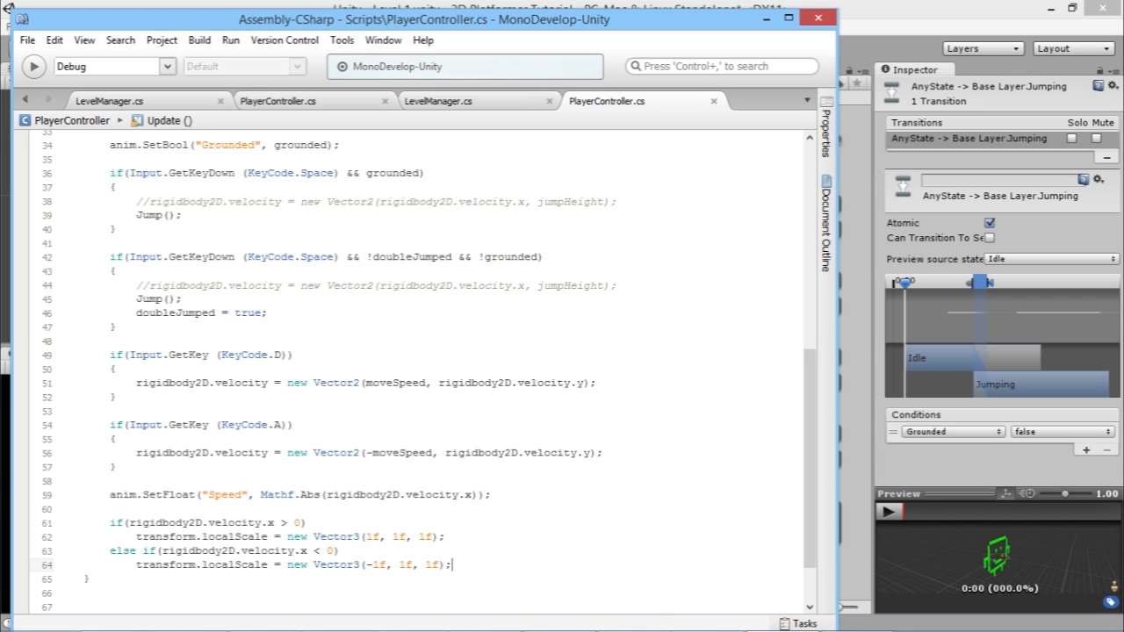
click(918, 10)
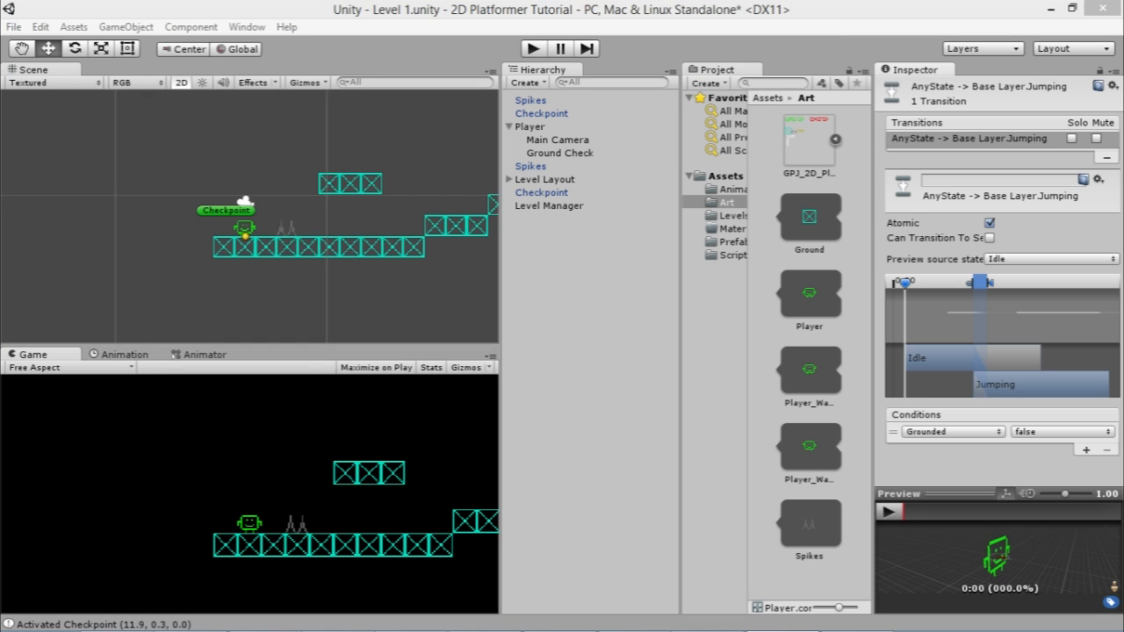
Run the level and test walking and jumping both ways, taking the player past the first spikes and raised blocks to the long platform
click(531, 49)
key(a)
key(d)
key(space)
key(d)
key(space)
key(a)
key(space)
key(space)
key(a)
key(space)
key(space)
key(a)
key(d)
key(space)
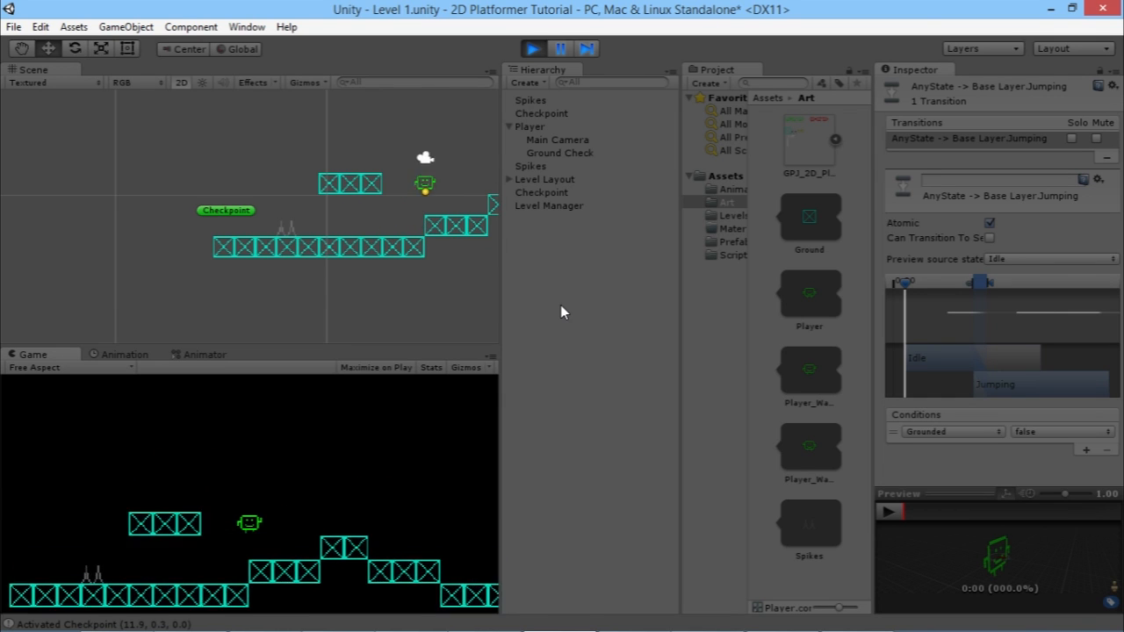
key(d)
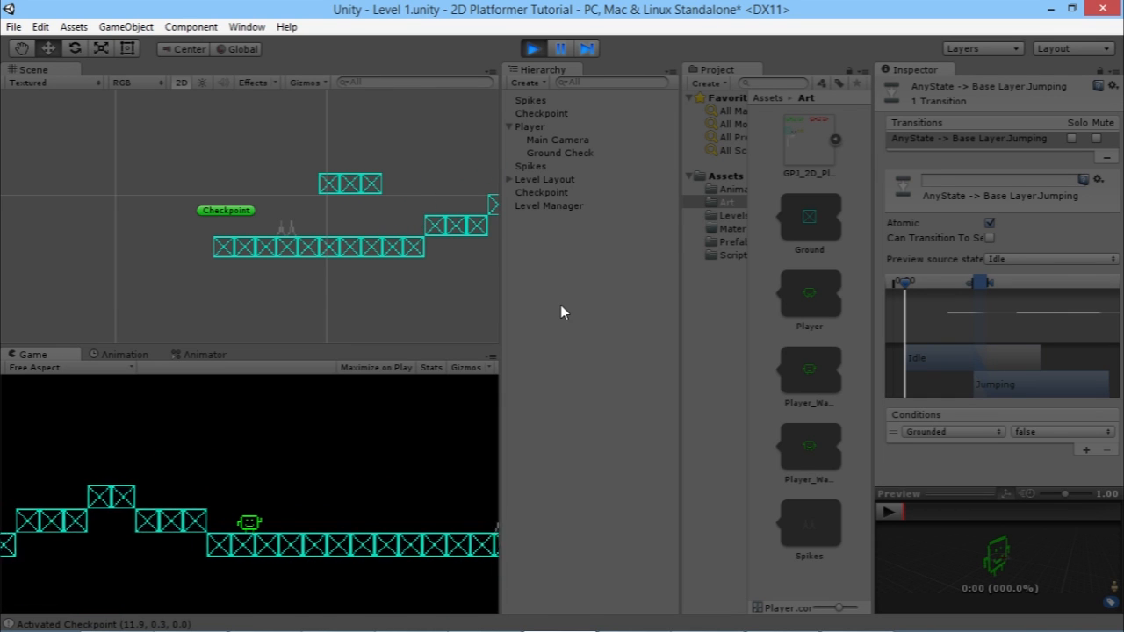
Walk the player back and forth on the long platform before the second spikes to check that the sprite faces its movement direction
key(a)
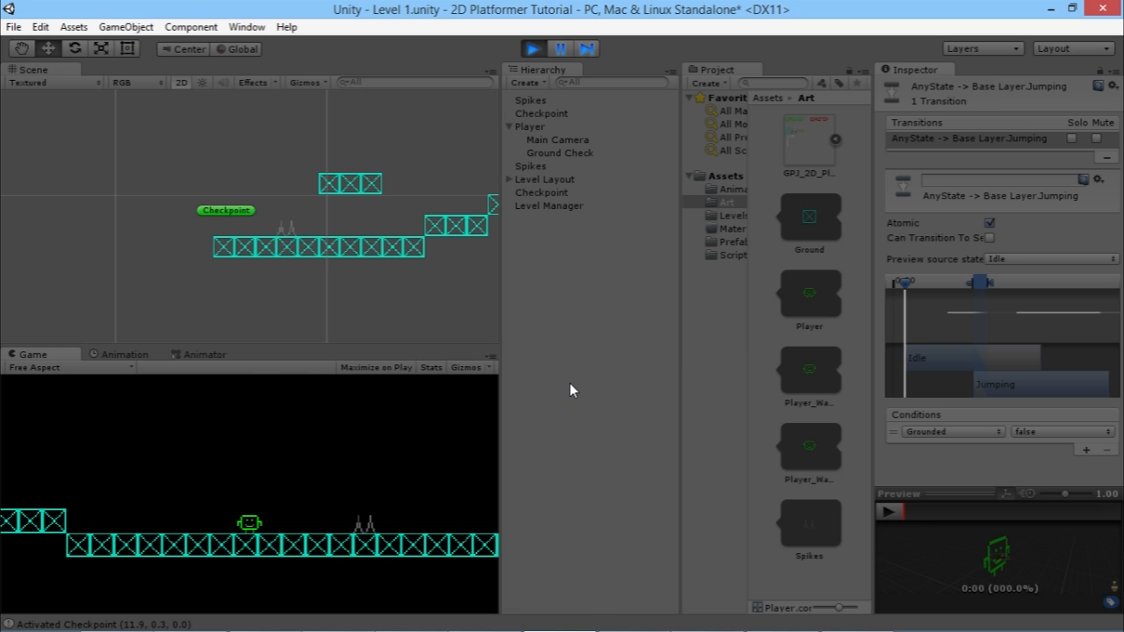
key(Left)
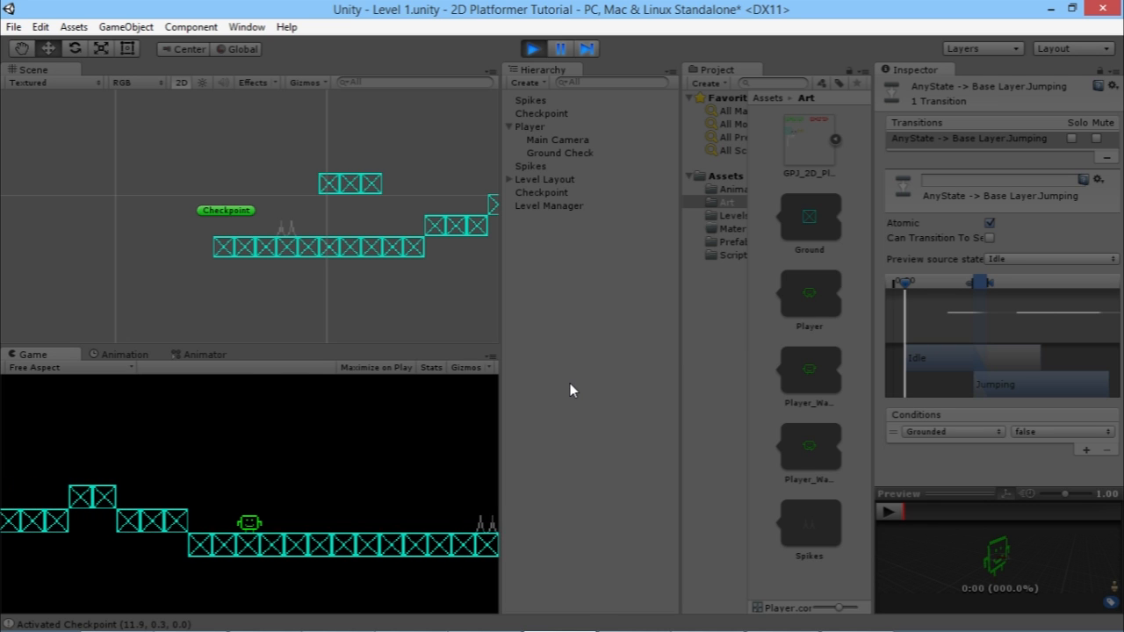
key(Right)
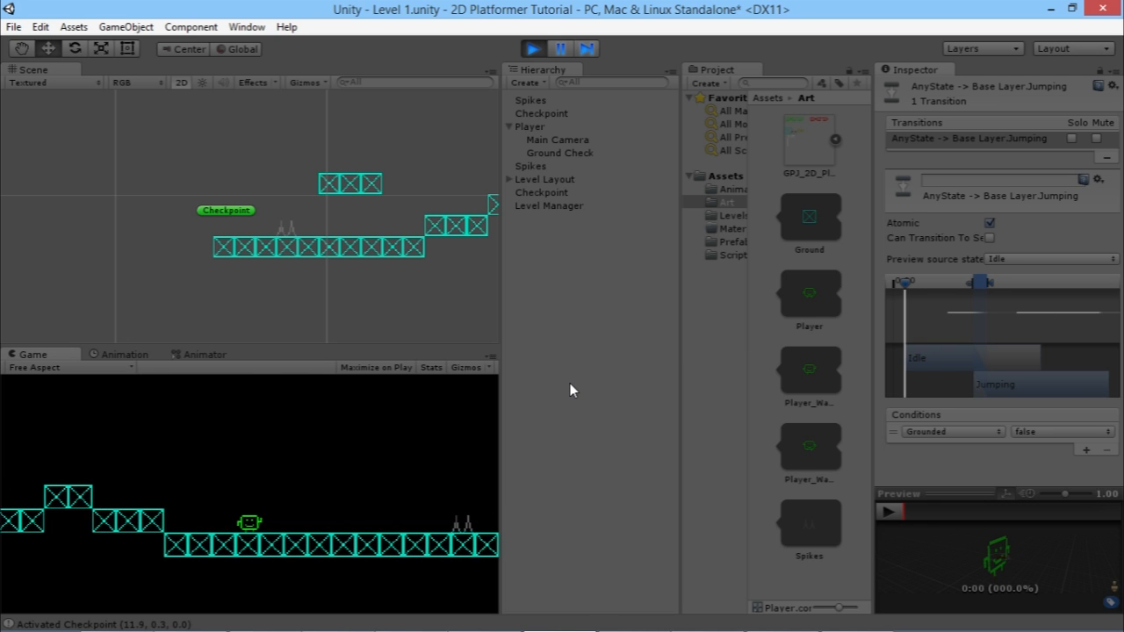
key(Left)
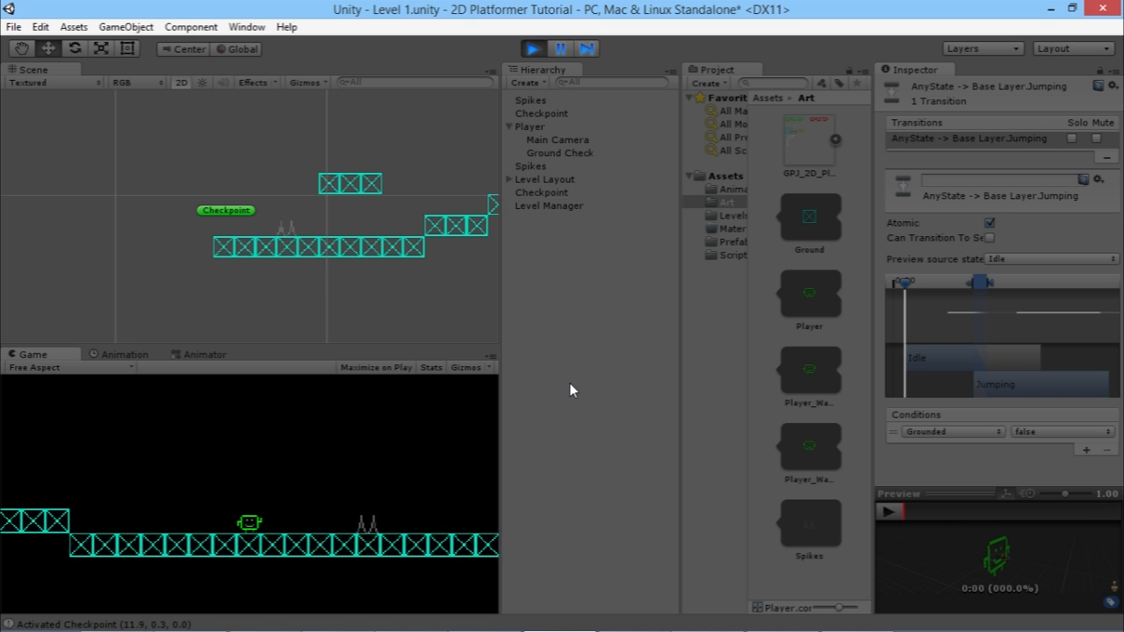
Jump the player in both directions and over the second spikes to check the jumping animation and sprite facing
key(d)
key(space)
key(a)
key(space)
key(a)
key(space)
key(space)
key(space)
key(d)
key(d)
key(space)
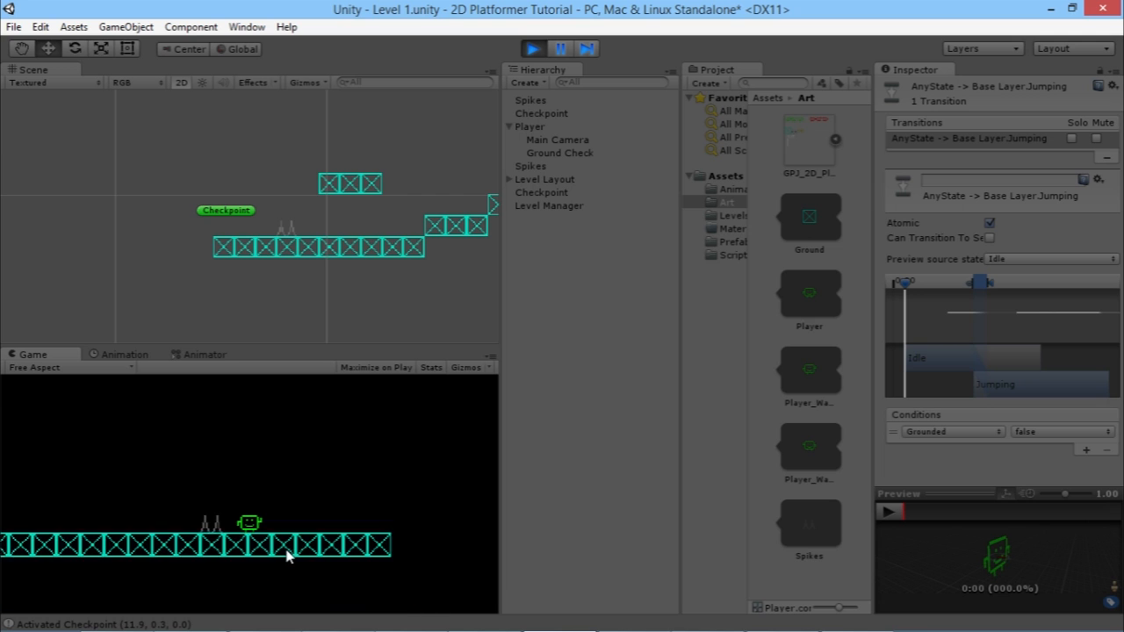
Jump the player back over the second spikes and walk it both ways along the long platform to recheck the walking animation and flip
key(a)
key(space)
key(a)
key(d)
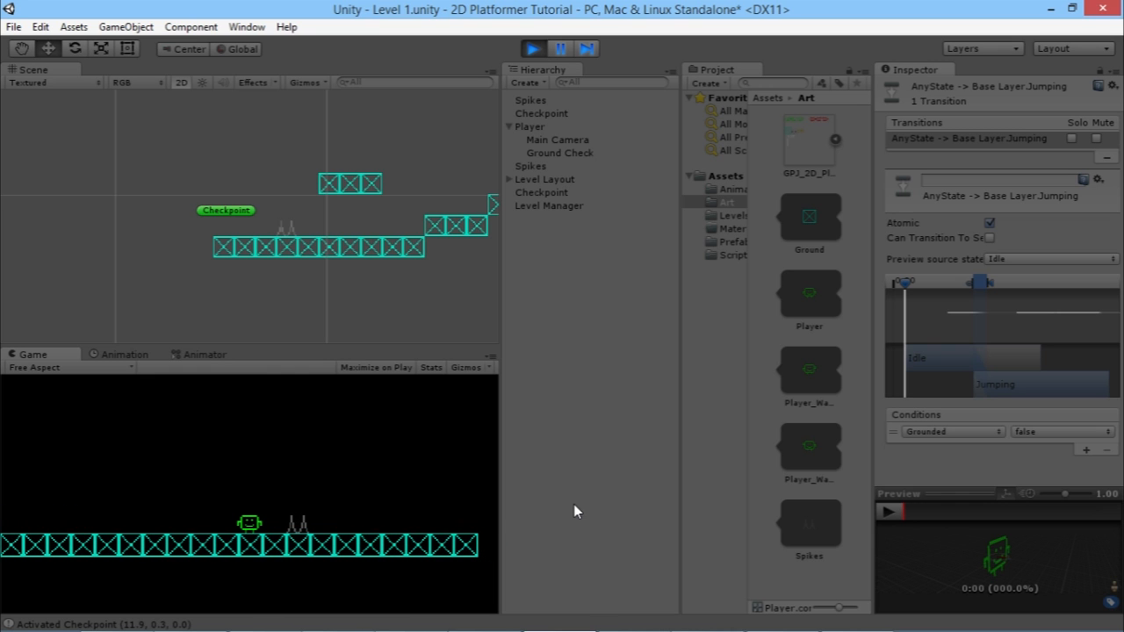
key(a)
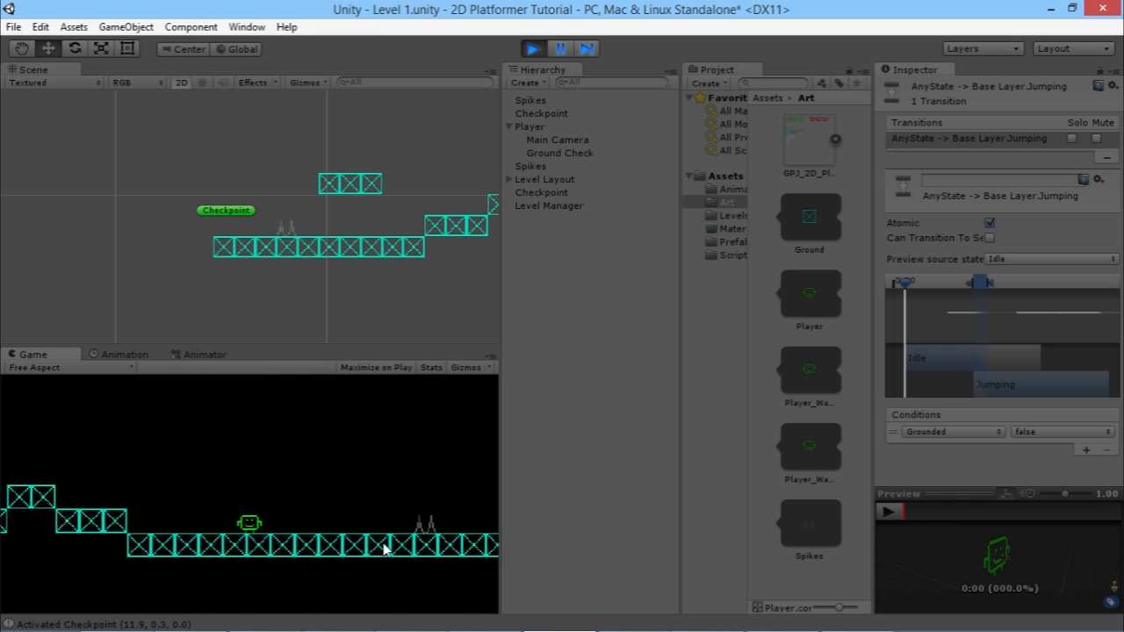
key(d)
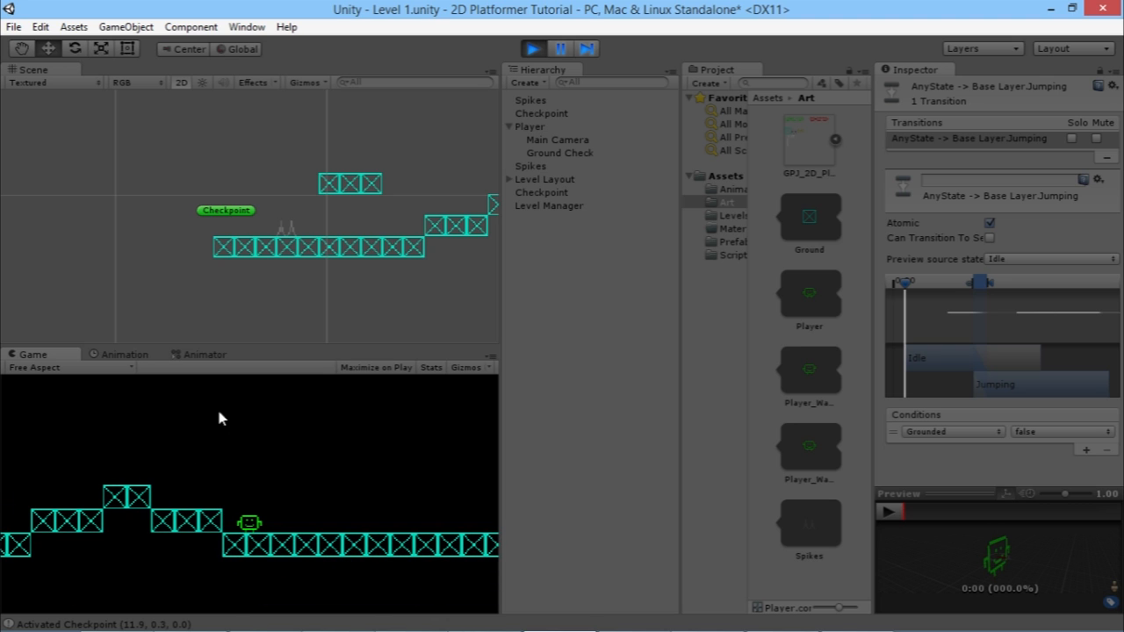
key(d)
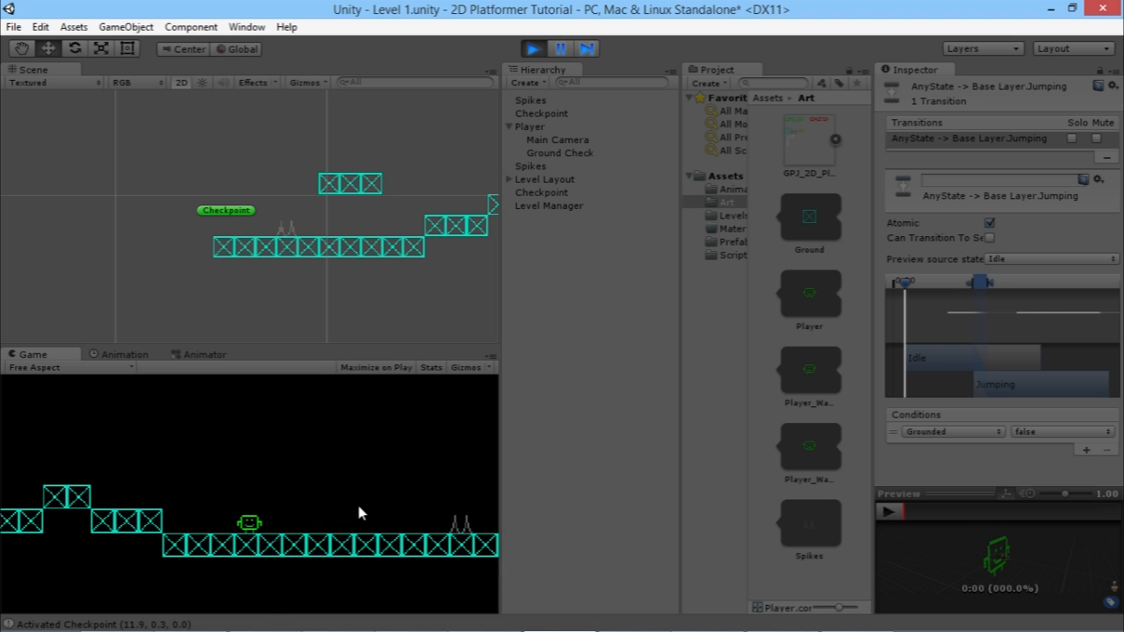